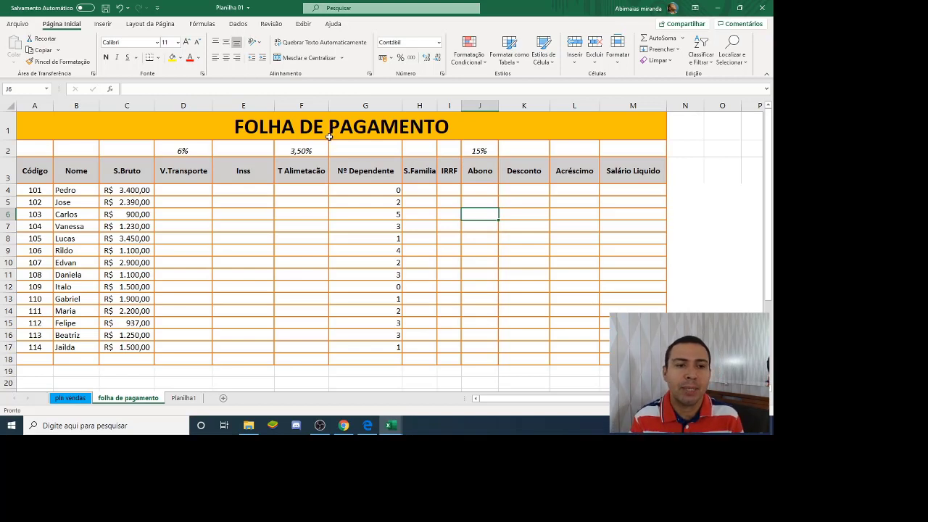
Step: Review the payroll table's gross salary column and the headings from V.Transporte through S.Familia
left_click(188, 152)
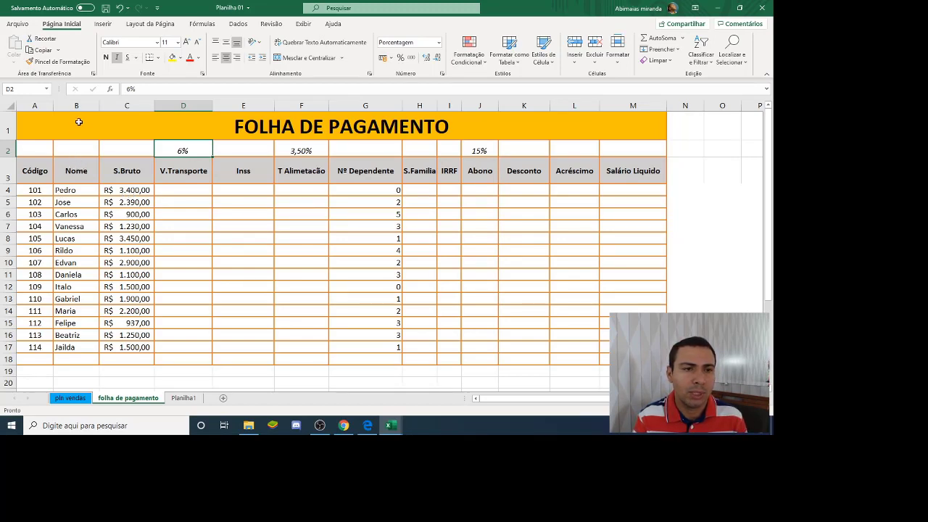
left_click(142, 190)
left_click(150, 199)
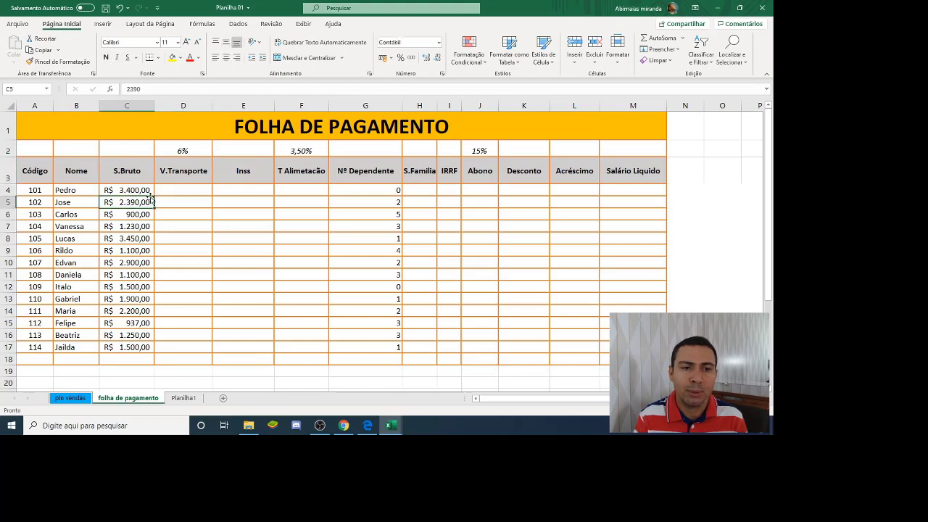
left_click(178, 177)
left_click(219, 174)
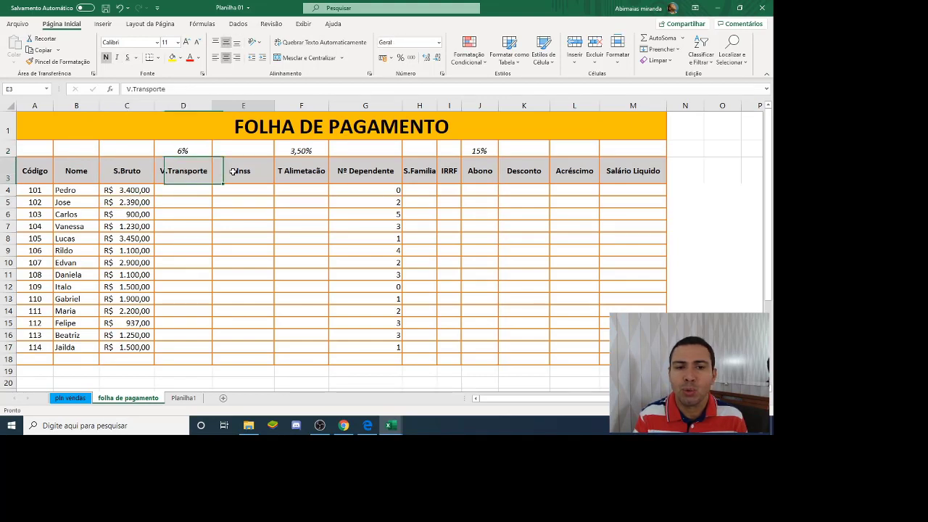
left_click(307, 171)
left_click(363, 172)
left_click(411, 174)
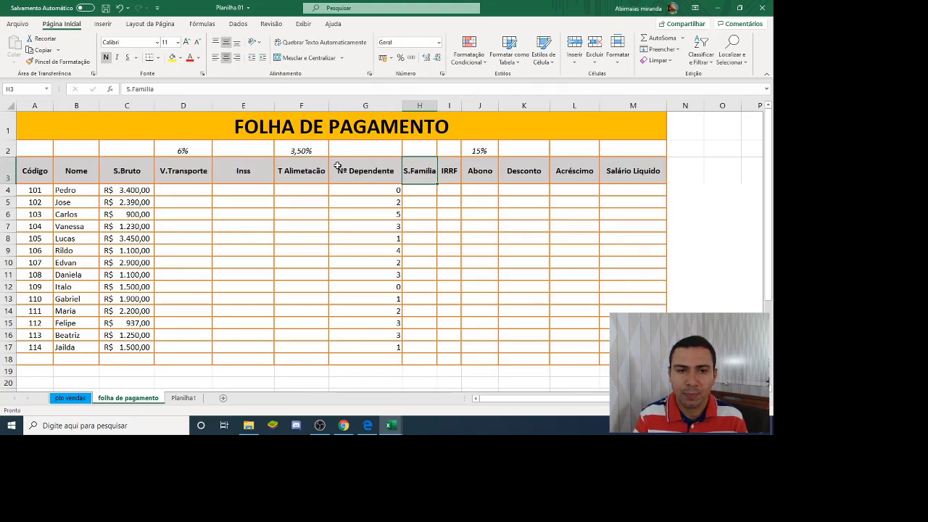
Step: Examine the percentage rates in row 2 above V.Transporte, T Alimetação and Abono, and the gross salary they apply to
left_click(179, 151)
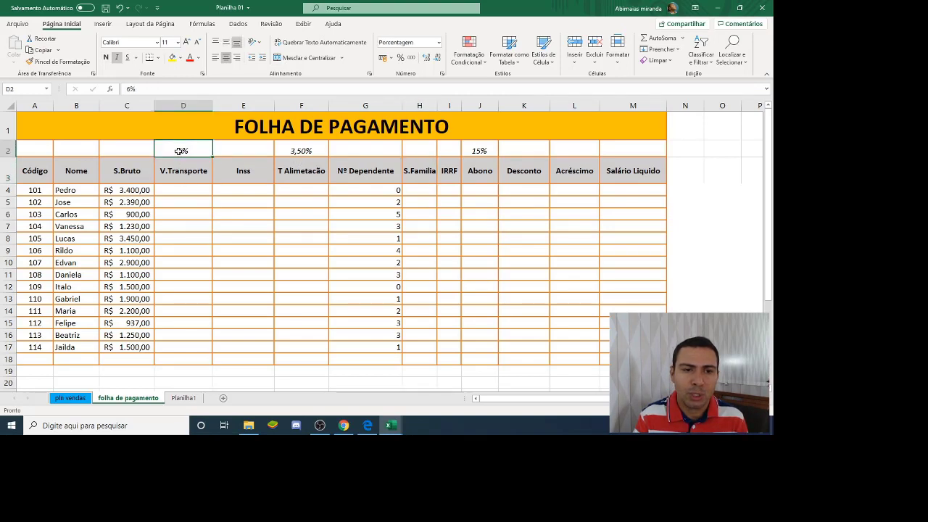
left_click(312, 153)
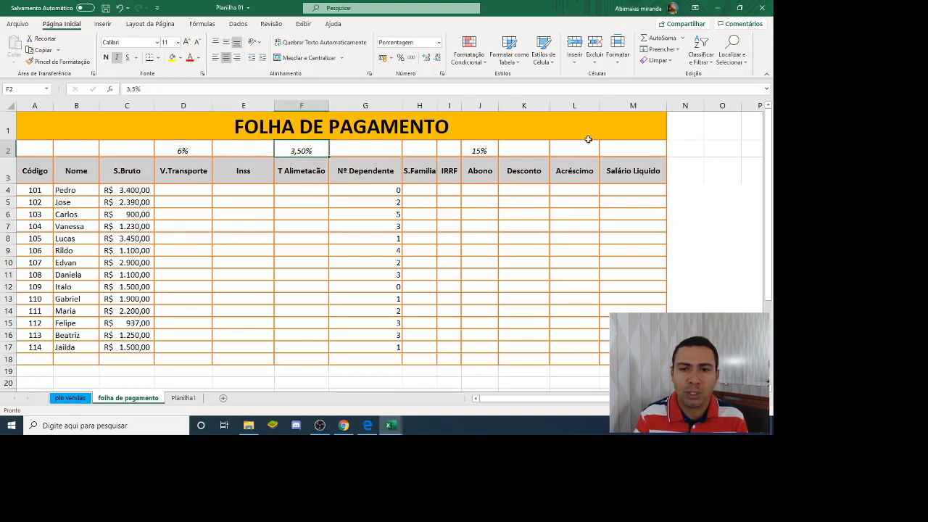
left_click(481, 150)
left_click(197, 150)
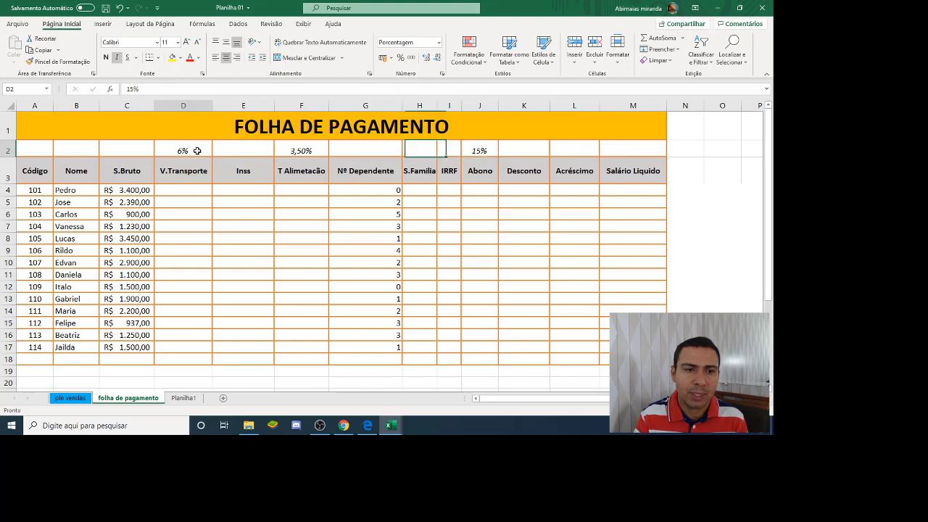
left_click(307, 151)
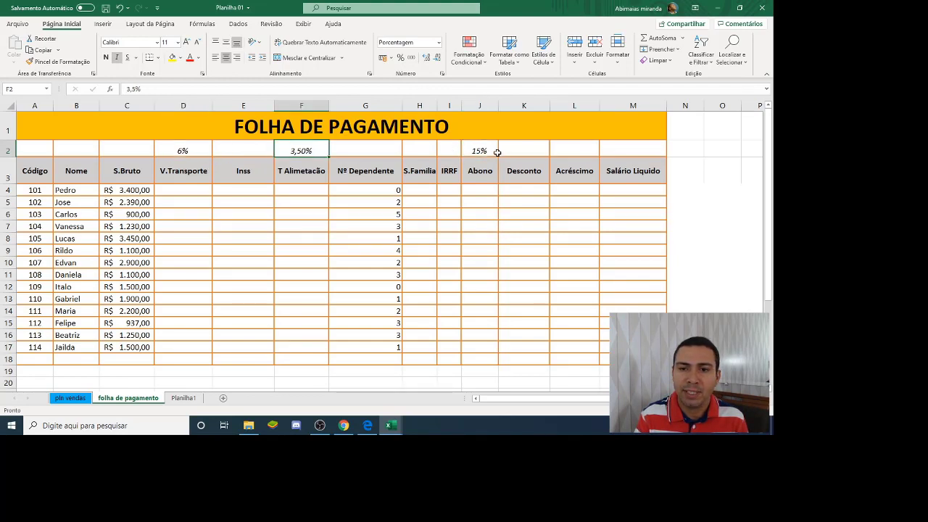
left_click(480, 151)
left_click(308, 151)
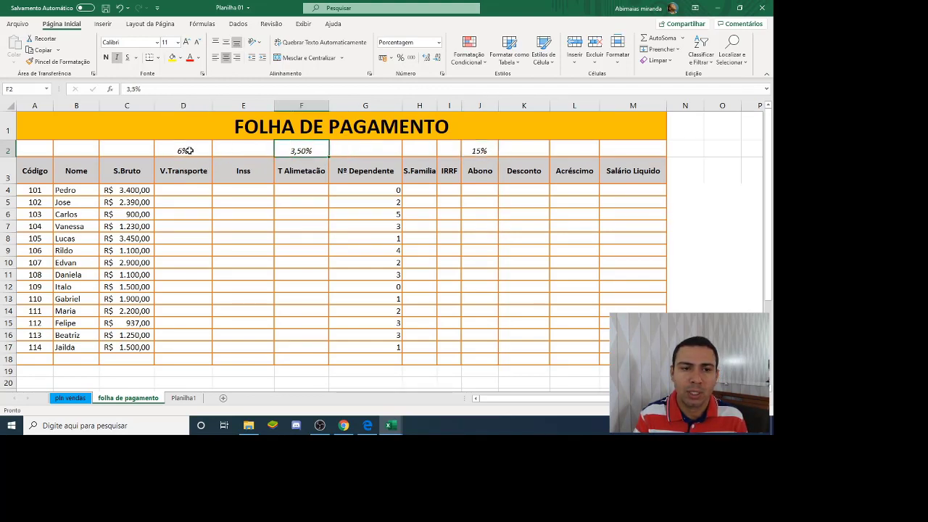
left_click(187, 150)
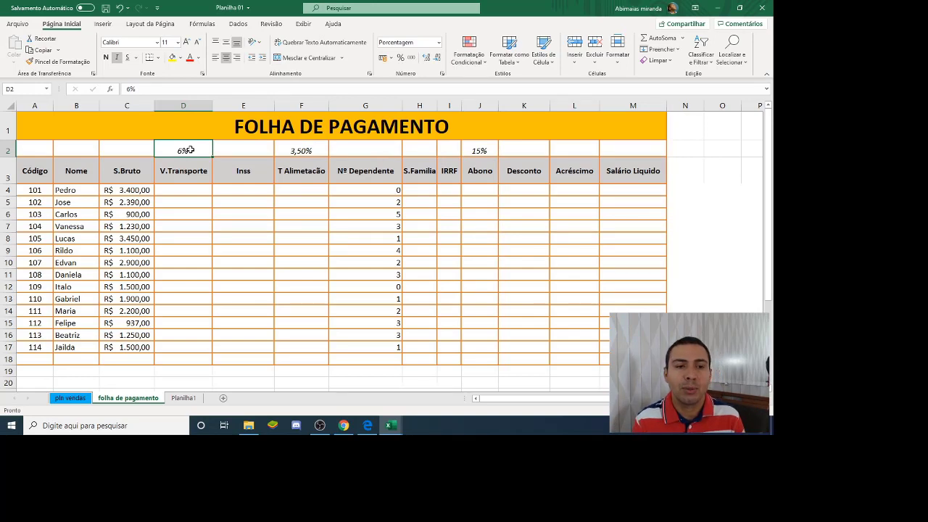
left_click(138, 191)
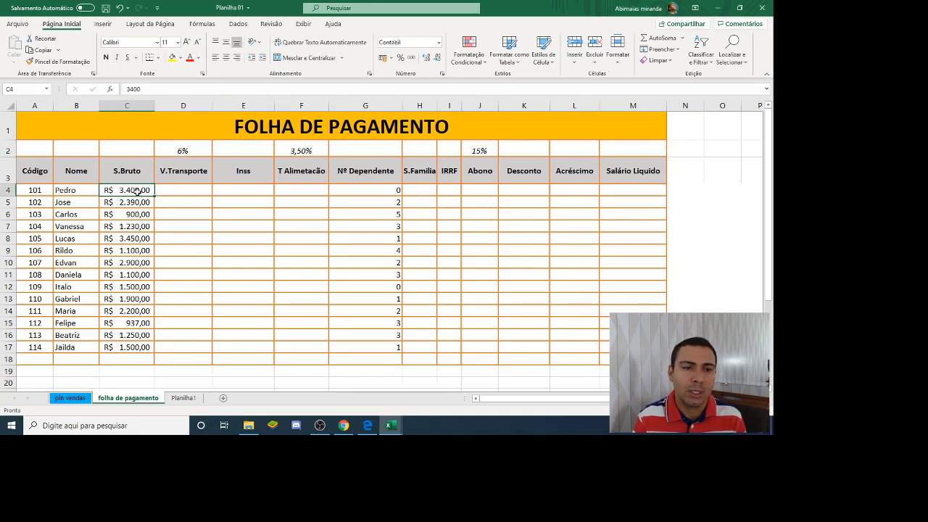
left_click(185, 191)
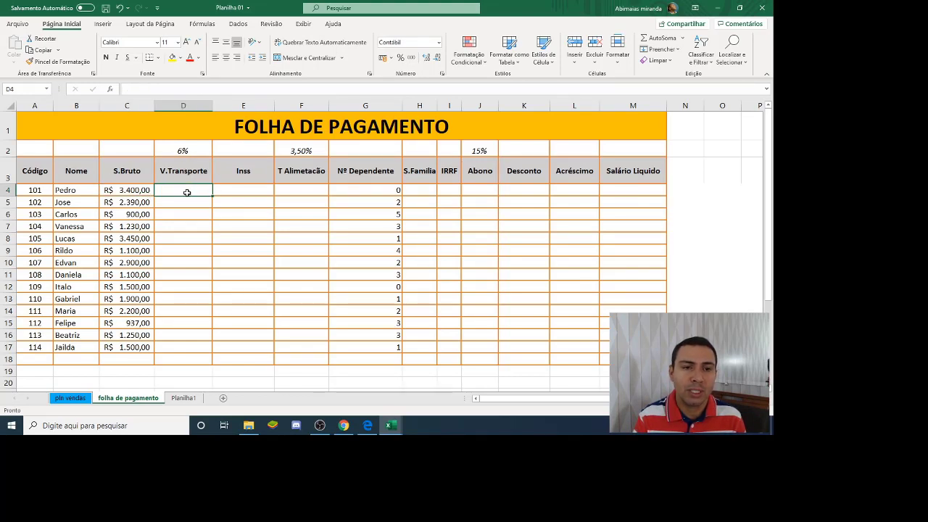
left_click(186, 150)
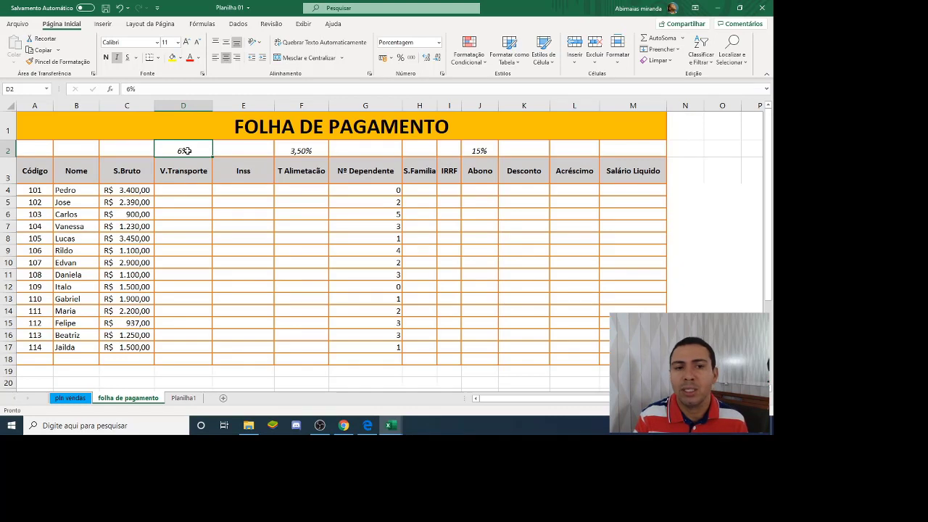
left_click(312, 152)
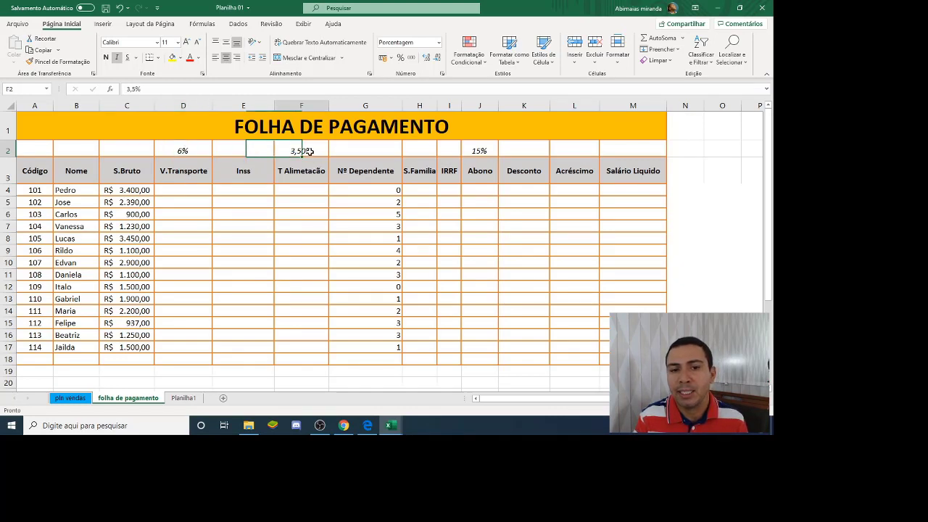
left_click(477, 151)
left_click(198, 151)
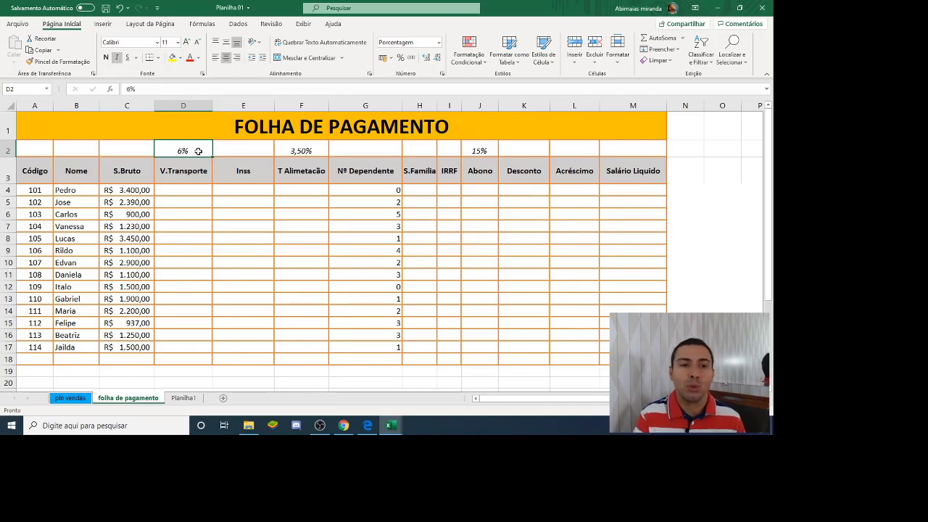
Step: Calculate V.Transporte in D4 with =C4*$D$2 and fill the formula down through D17
left_click(187, 192)
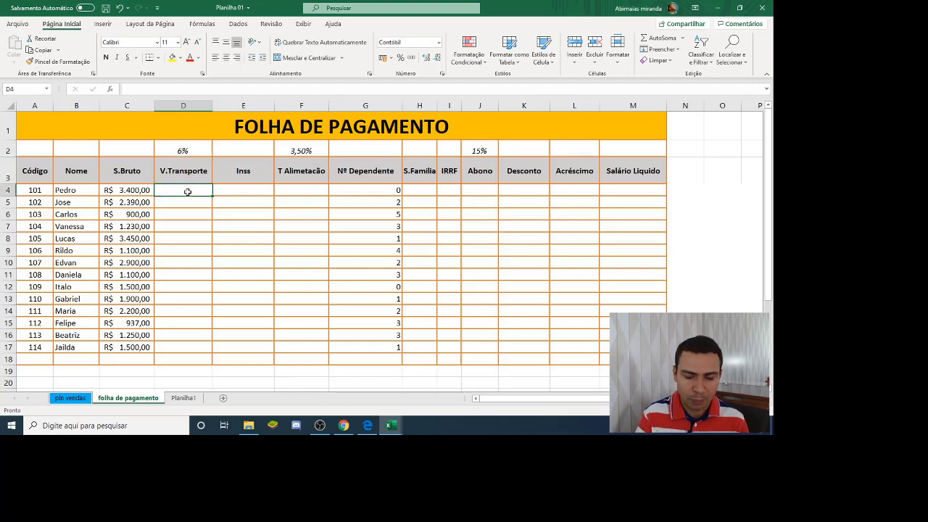
type("=")
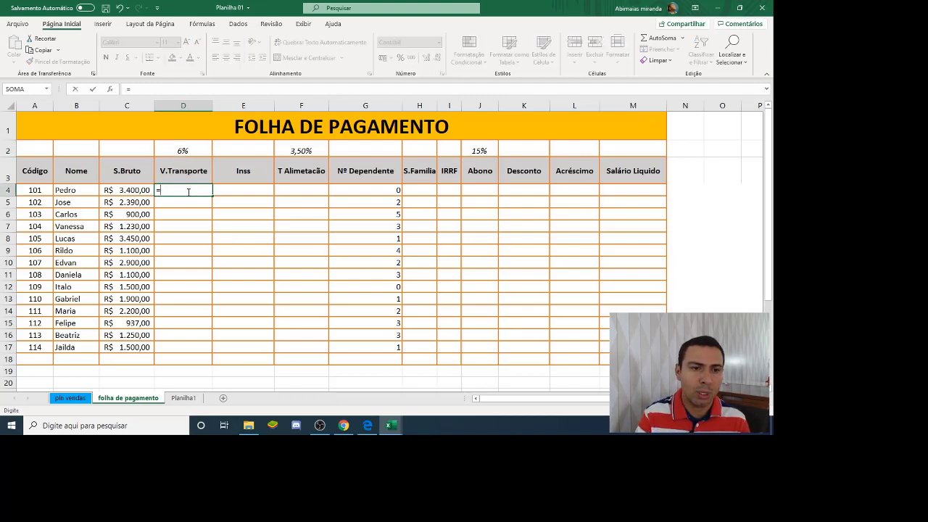
left_click(126, 189)
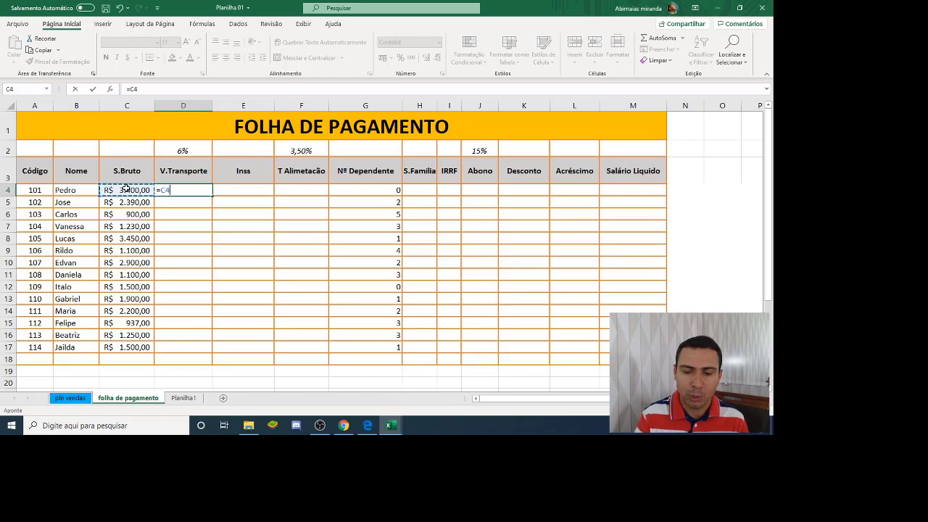
type("*")
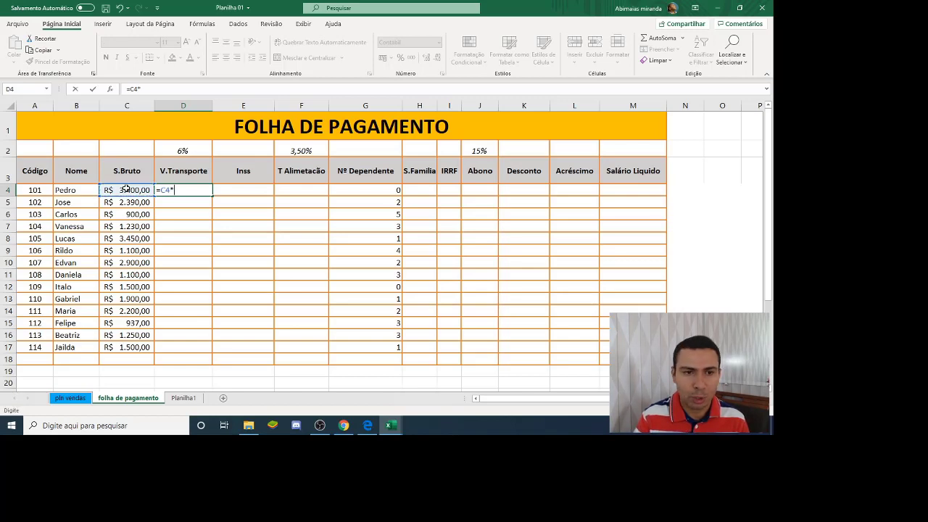
left_click(181, 151)
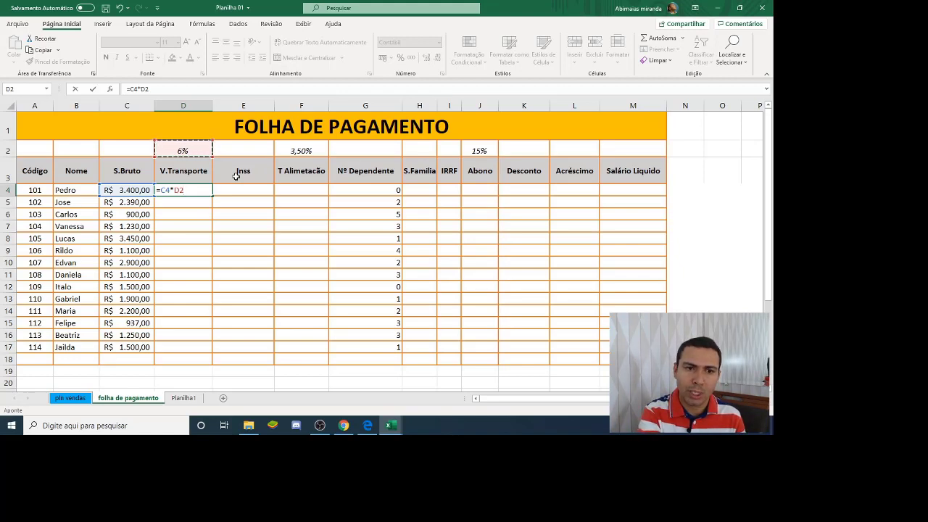
key("F4")
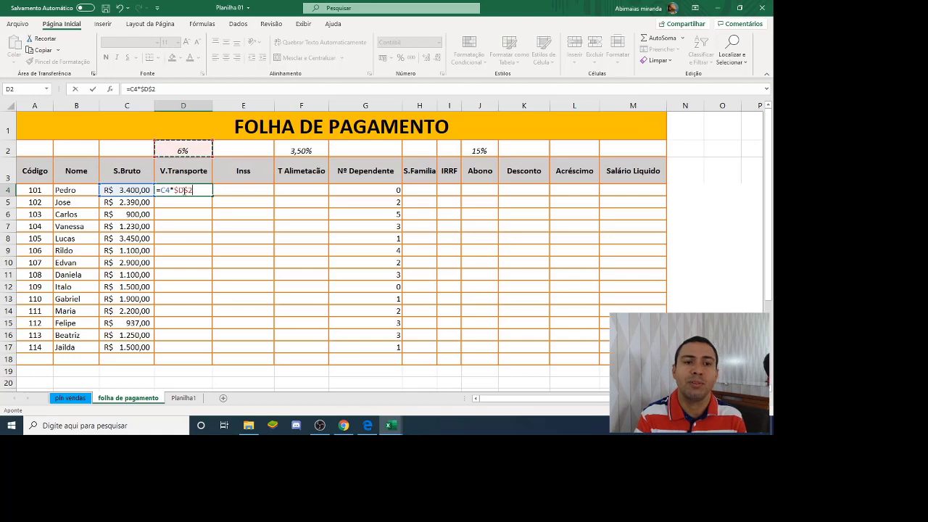
key("Return")
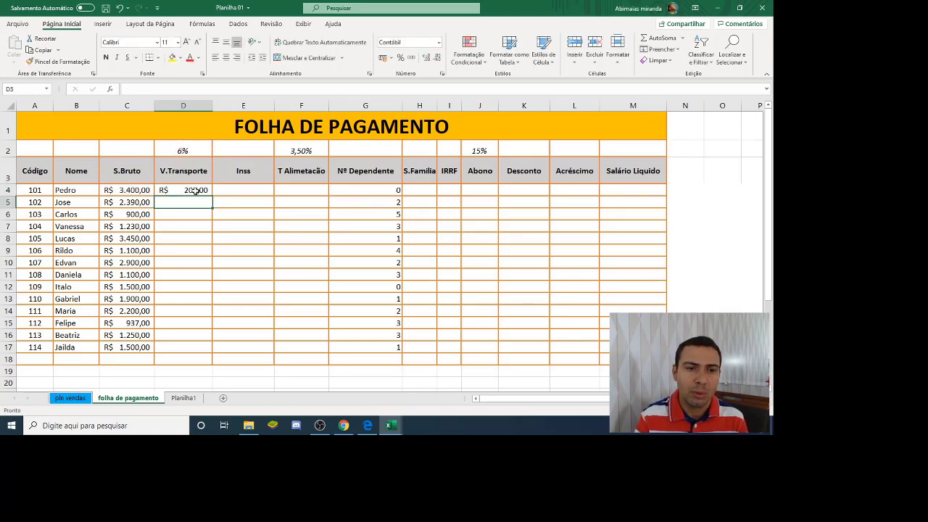
left_click(196, 190)
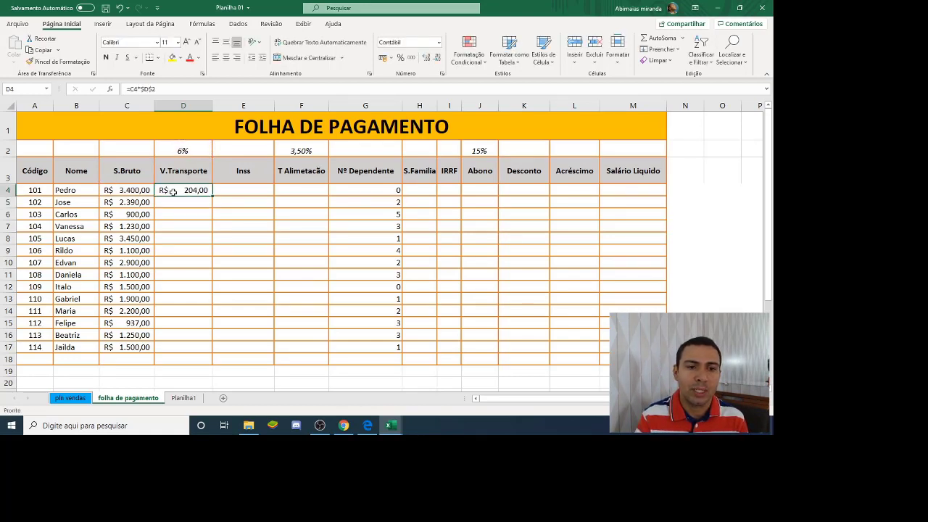
left_click_drag(208, 197, 216, 353)
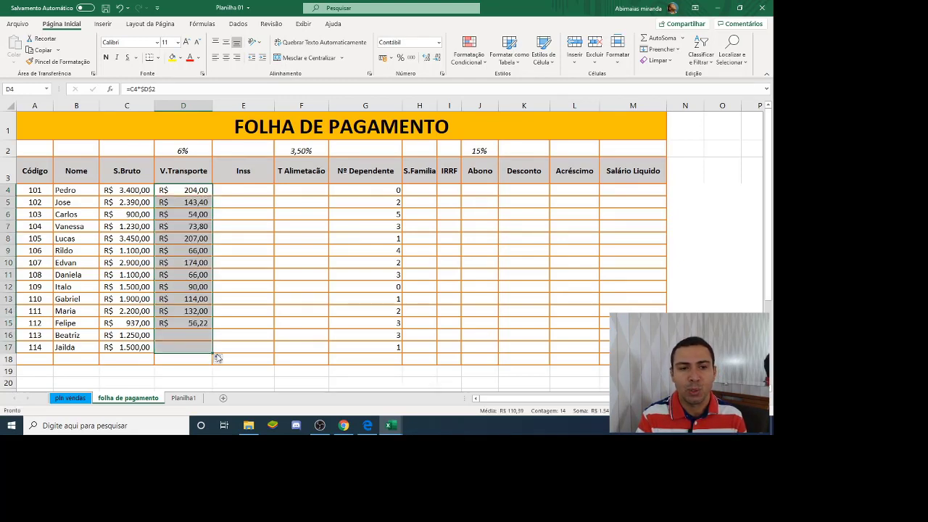
Step: Inspect the copied V.Transporte formulas in D5 and D6 to check their cell references
left_click(189, 204)
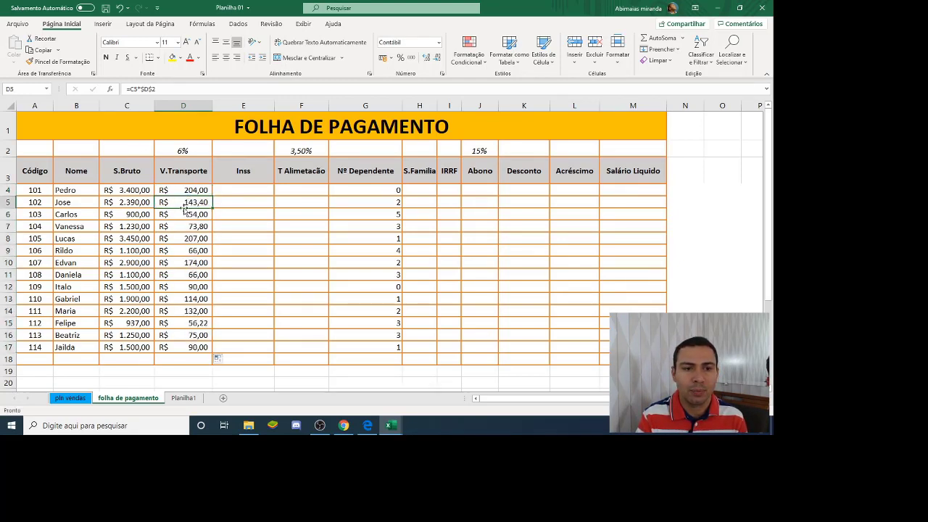
double_click(187, 205)
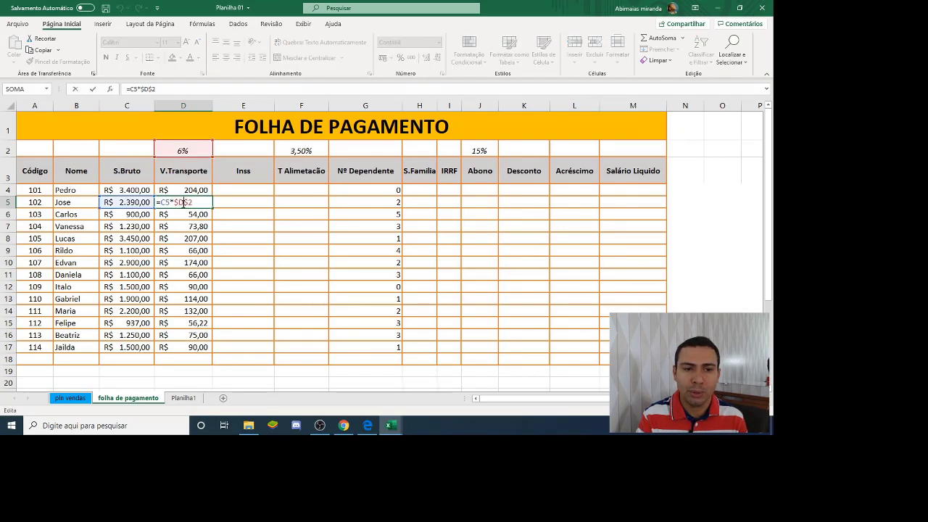
key("Return")
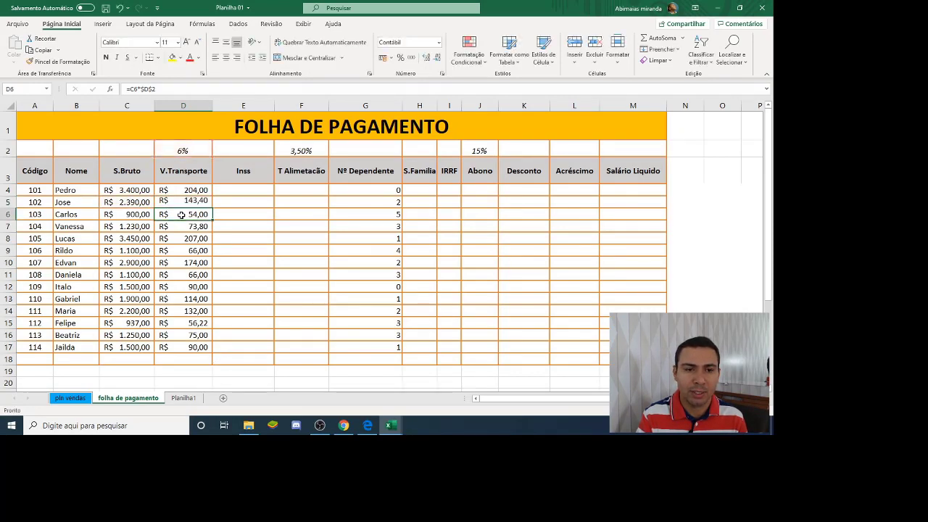
double_click(183, 214)
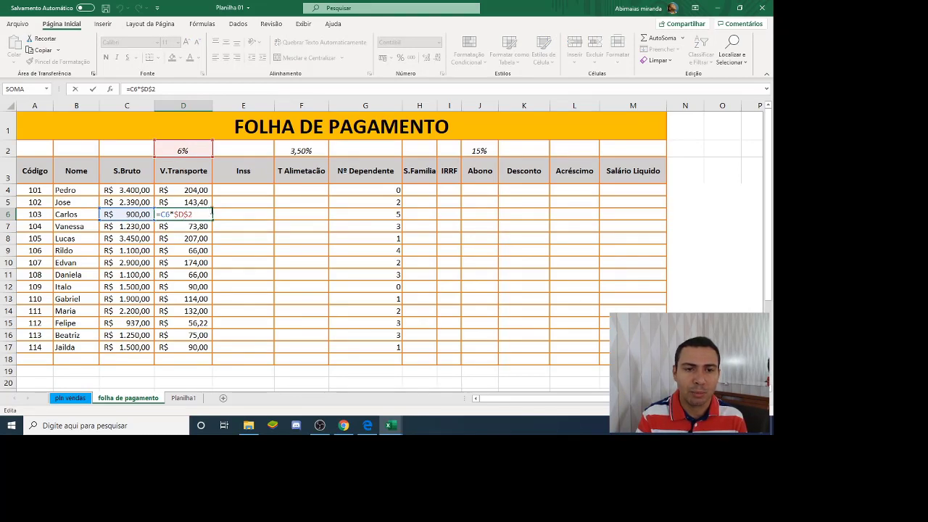
left_click(232, 211)
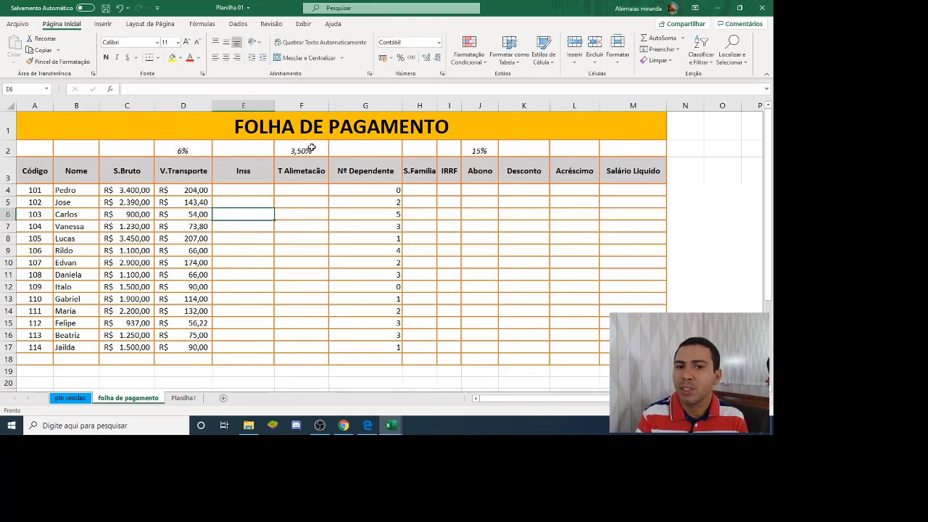
Step: Calculate T Alimetação for the first employee in F4 with the formula =C4*$F$2
left_click(305, 190)
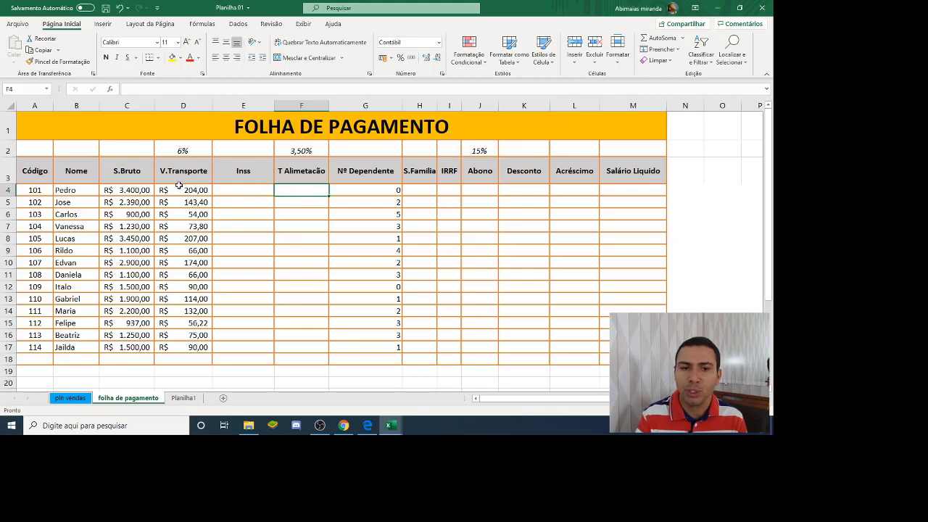
type("=")
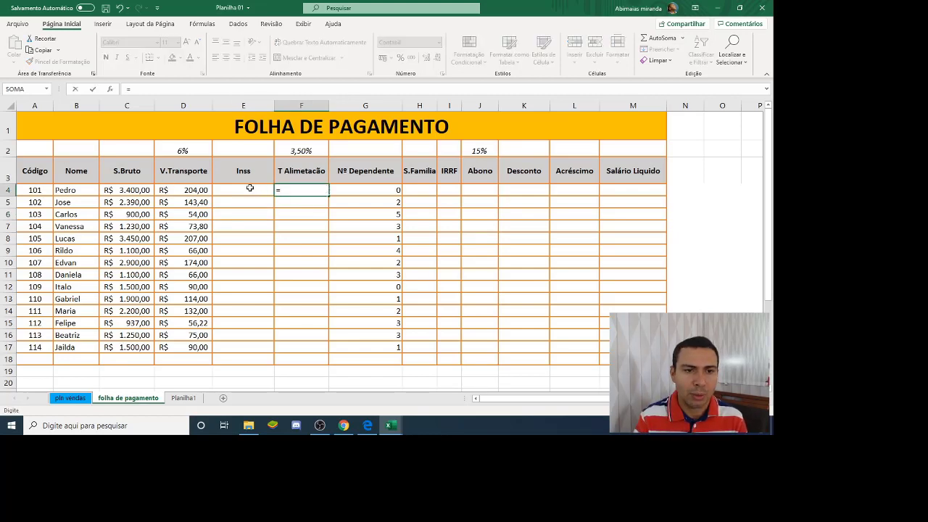
left_click(145, 190)
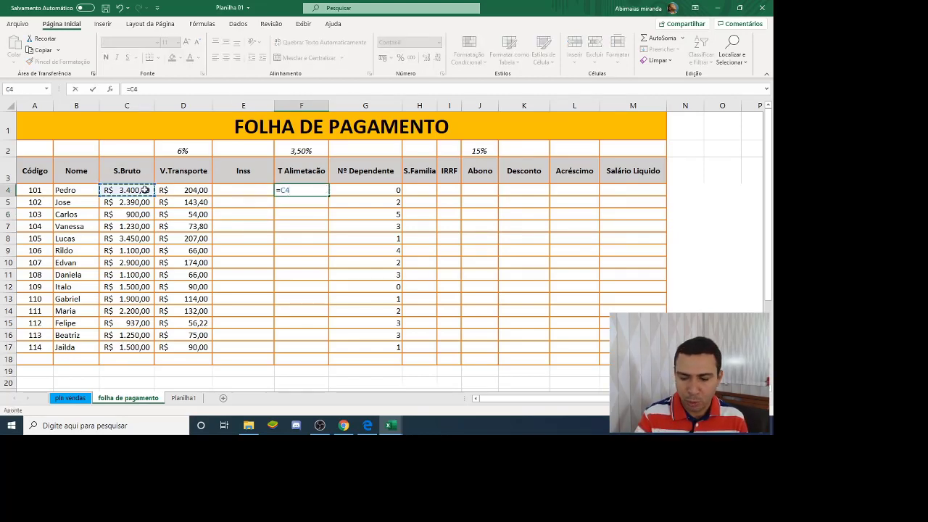
type("*")
left_click(293, 153)
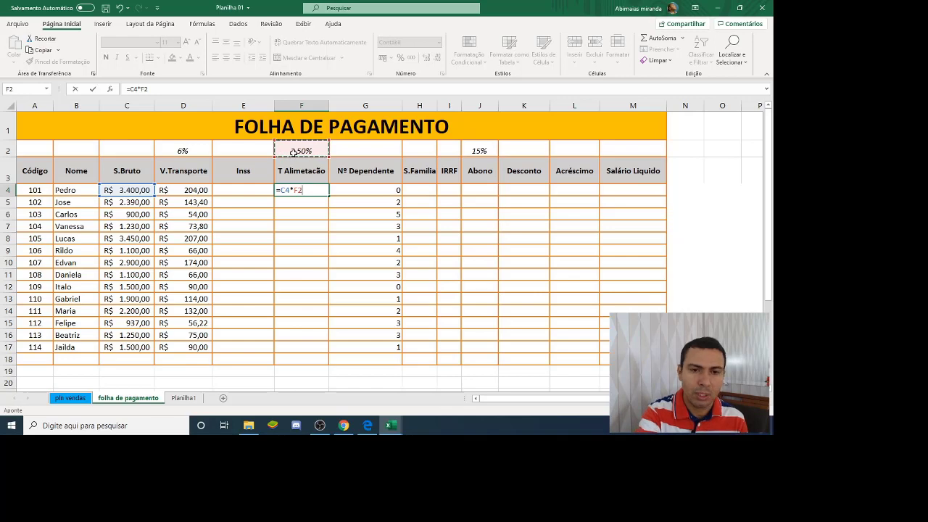
key("F4")
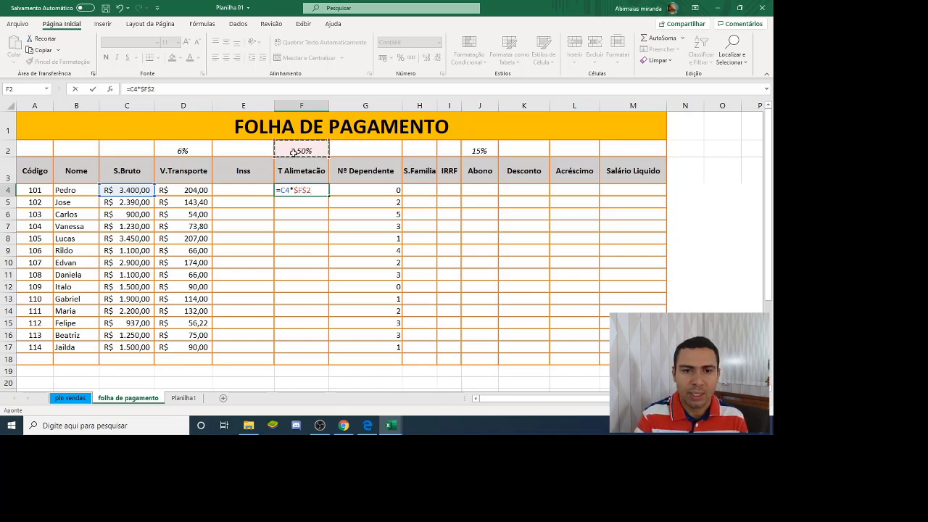
key("Return")
left_click(312, 188)
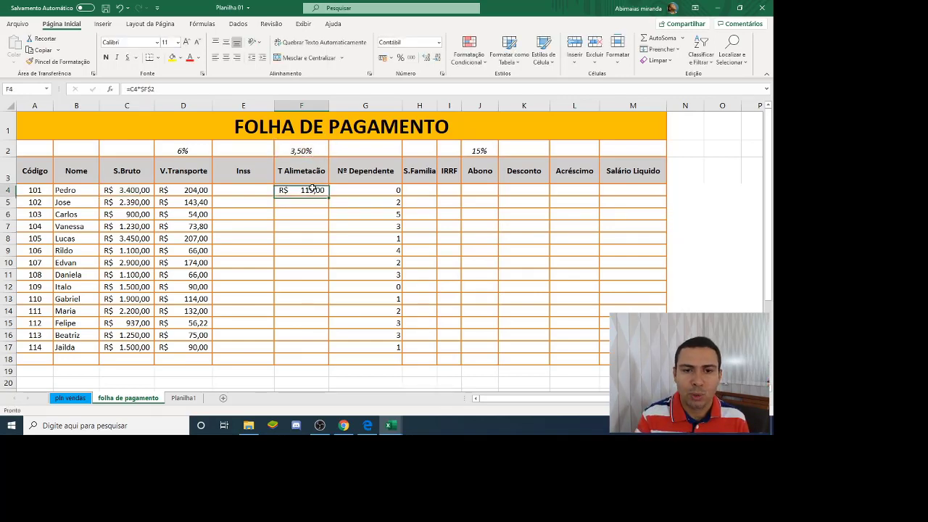
Step: Fill the T Alimetação formula from F4 down through F17
double_click(318, 191)
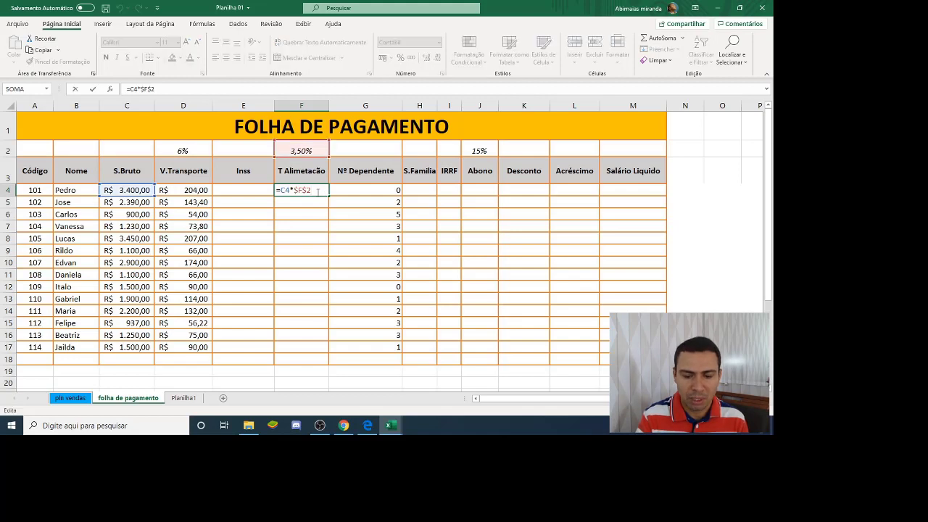
key("Return")
left_click(317, 191)
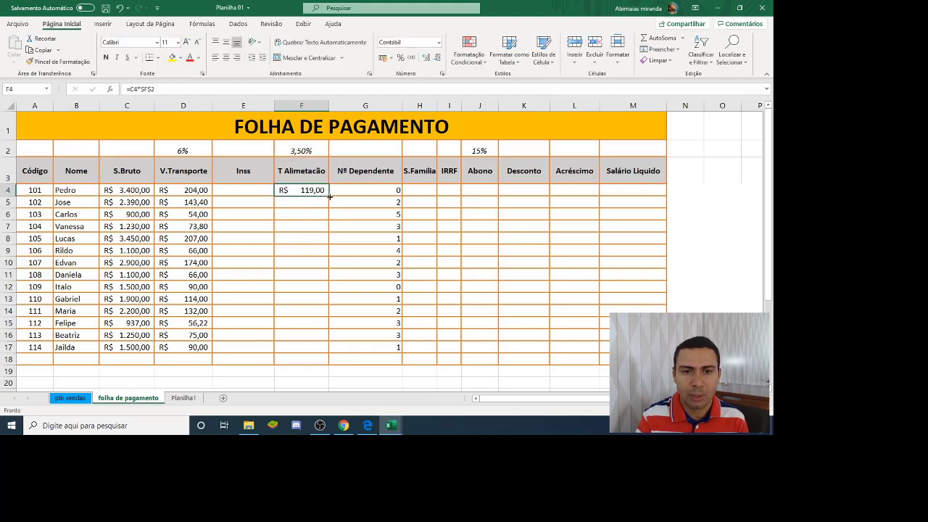
left_click_drag(328, 195, 322, 354)
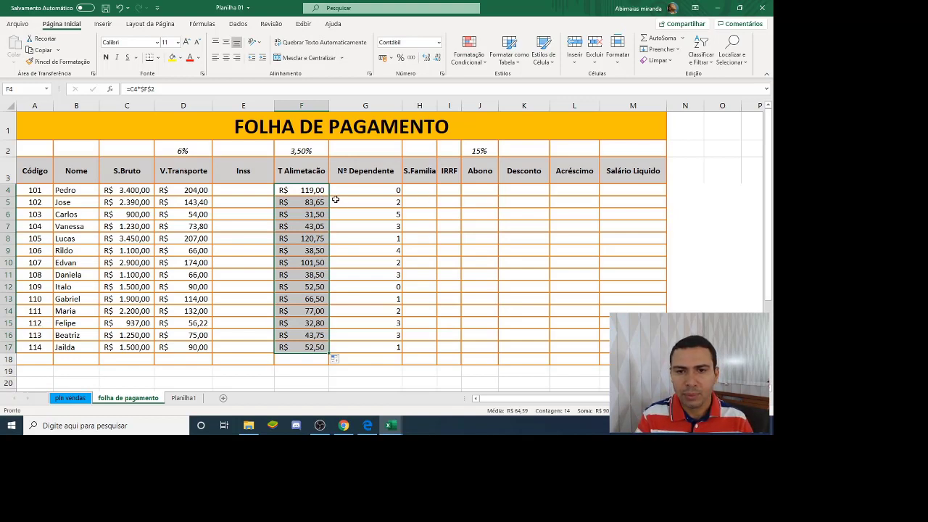
Step: Calculate Abono in J4 with =C4*$J$2 and fill the formula down through J17
left_click(364, 190)
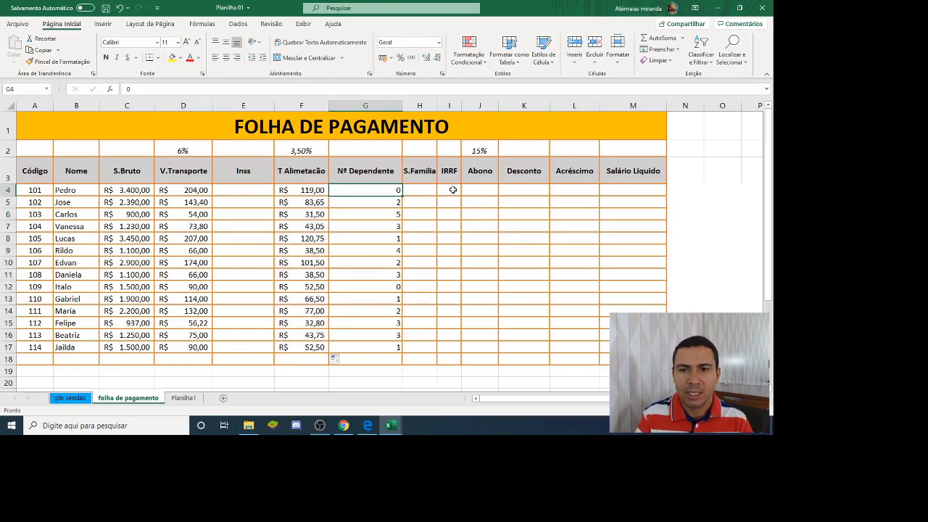
left_click(484, 191)
type("=")
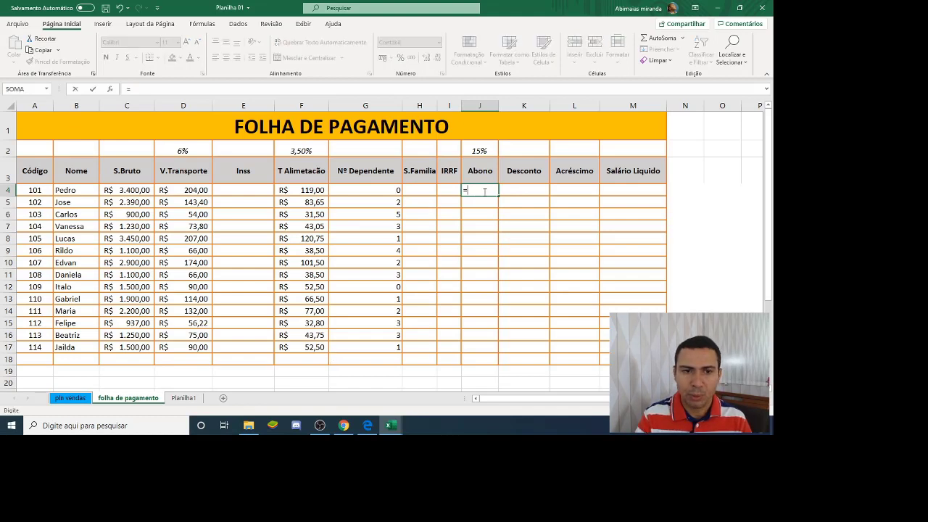
left_click(126, 190)
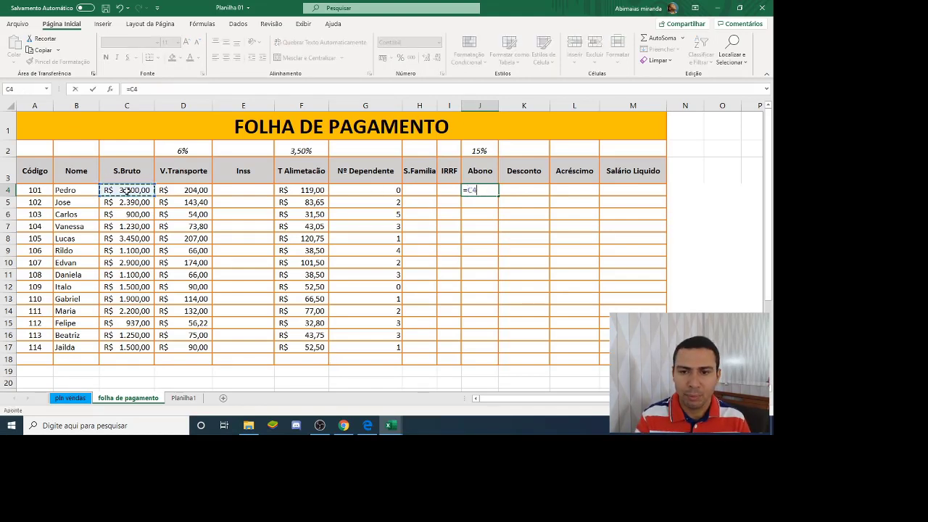
type("*")
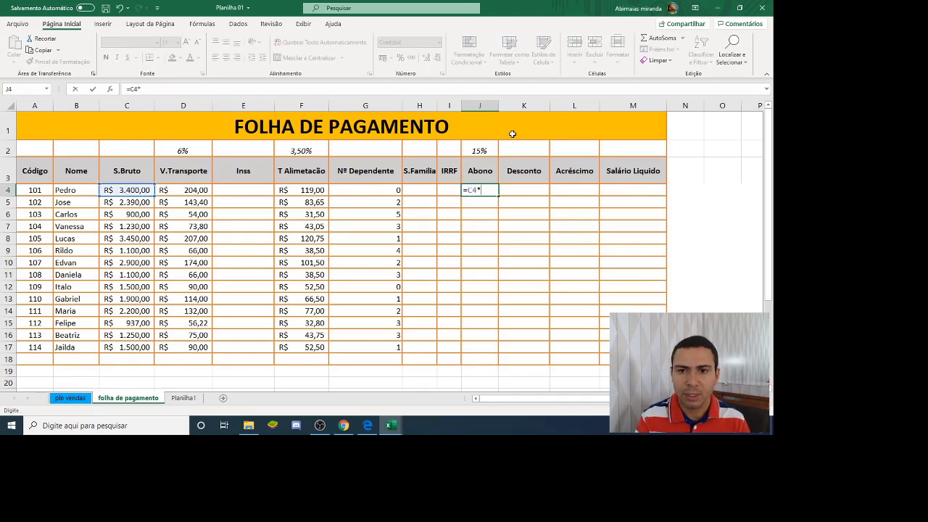
left_click(480, 150)
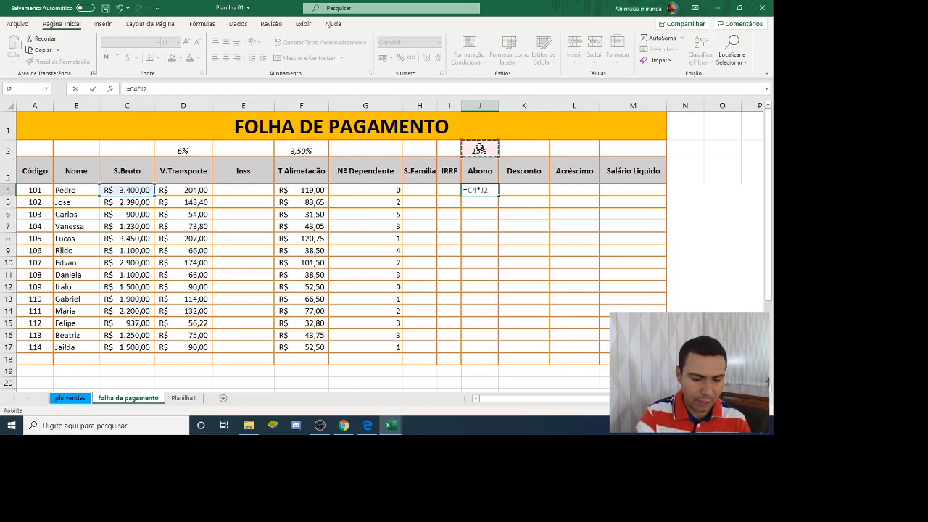
key("F4")
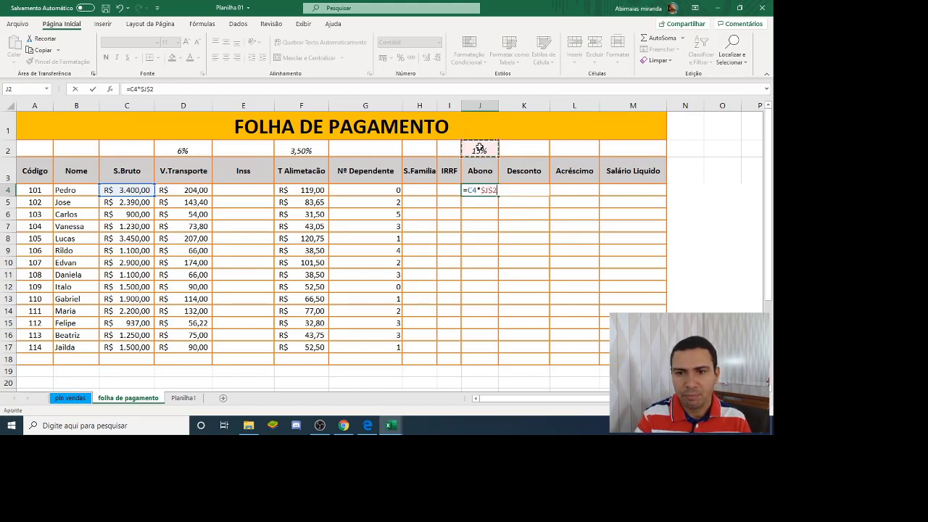
key("Return")
left_click(497, 191)
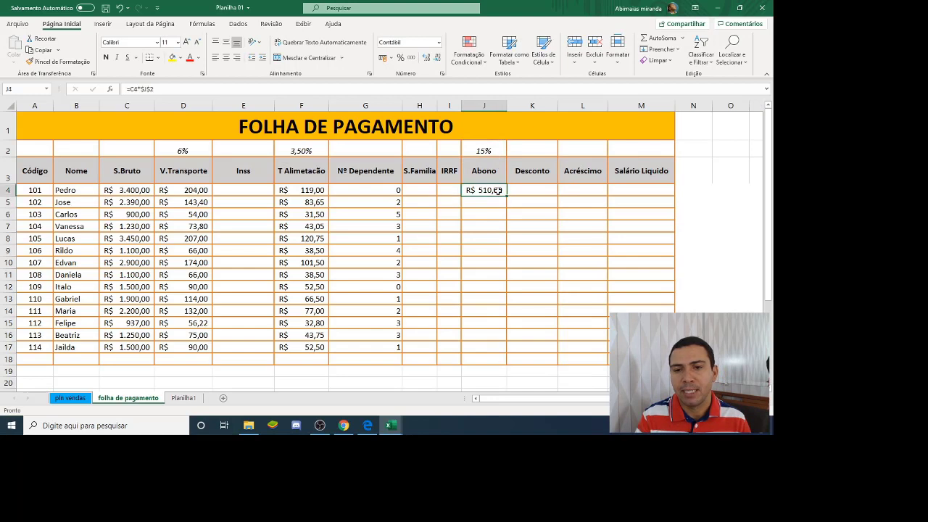
left_click_drag(507, 200, 507, 354)
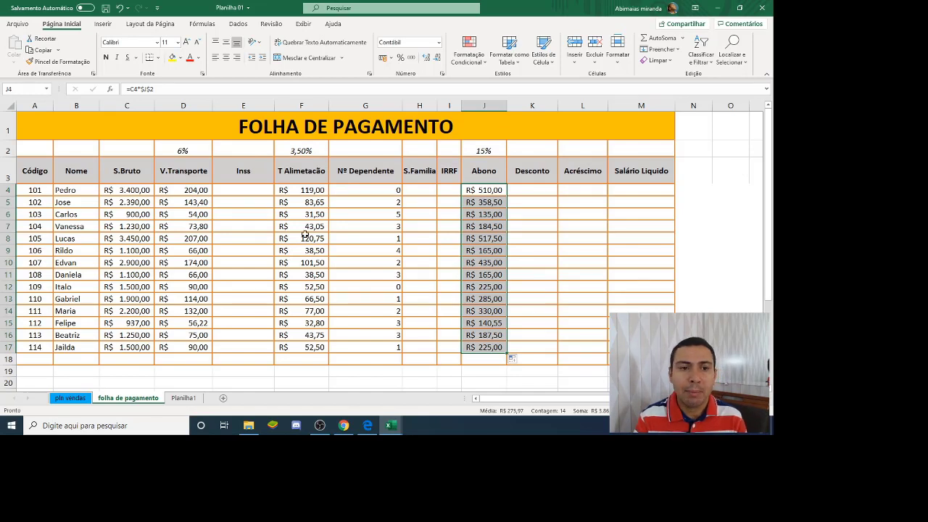
Step: Set the V.Transporte rate in D2 to 4% and the T Alimetação rate in F2 to 5%
left_click(199, 149)
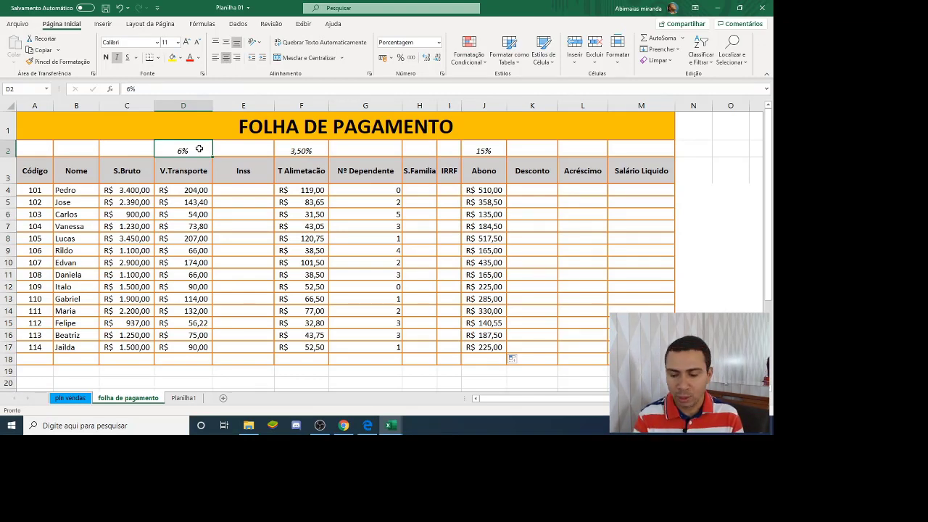
type("4")
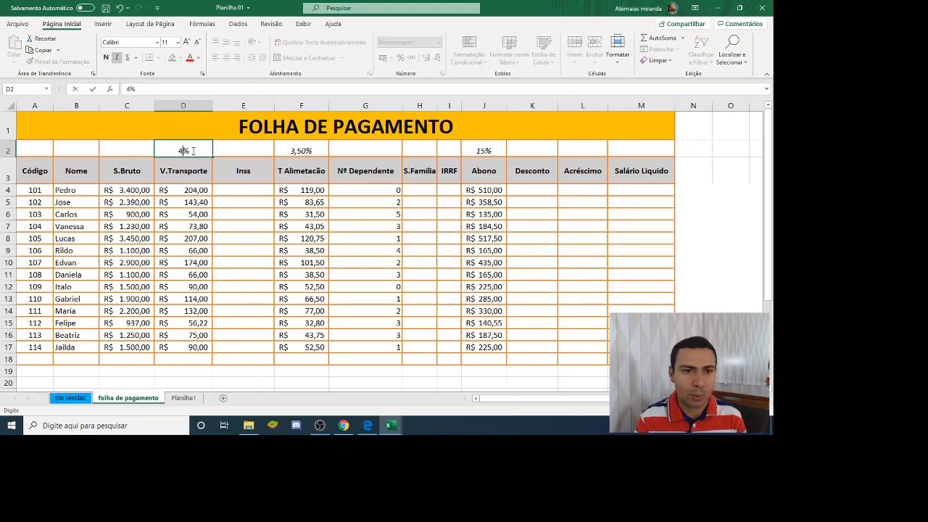
key("Return")
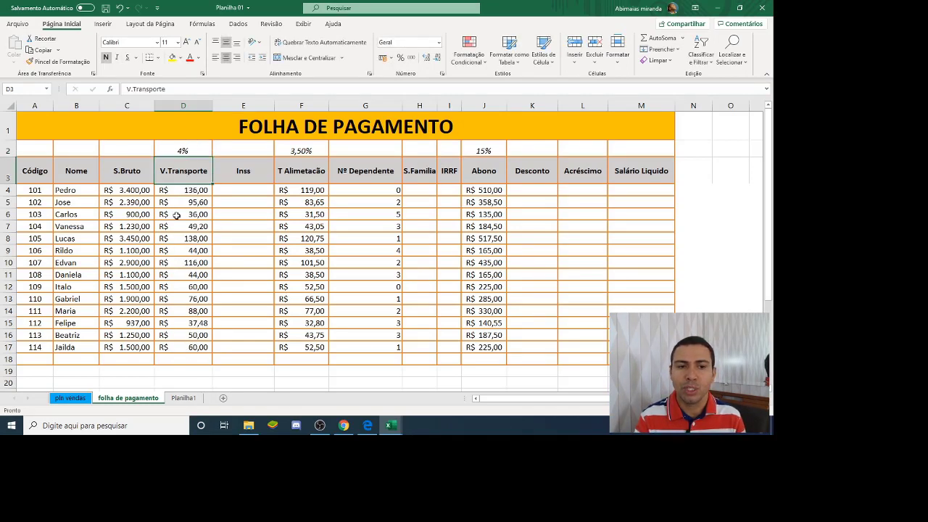
left_click(302, 152)
type("5")
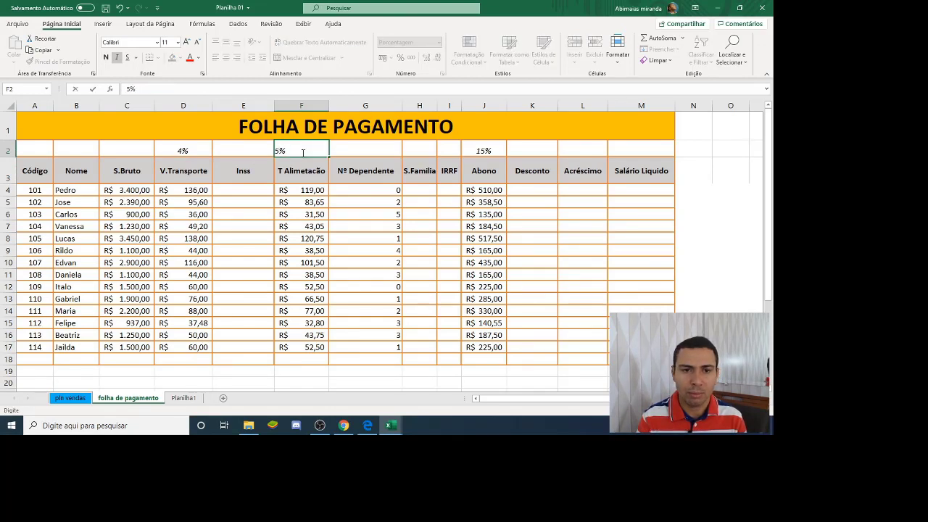
key("Return")
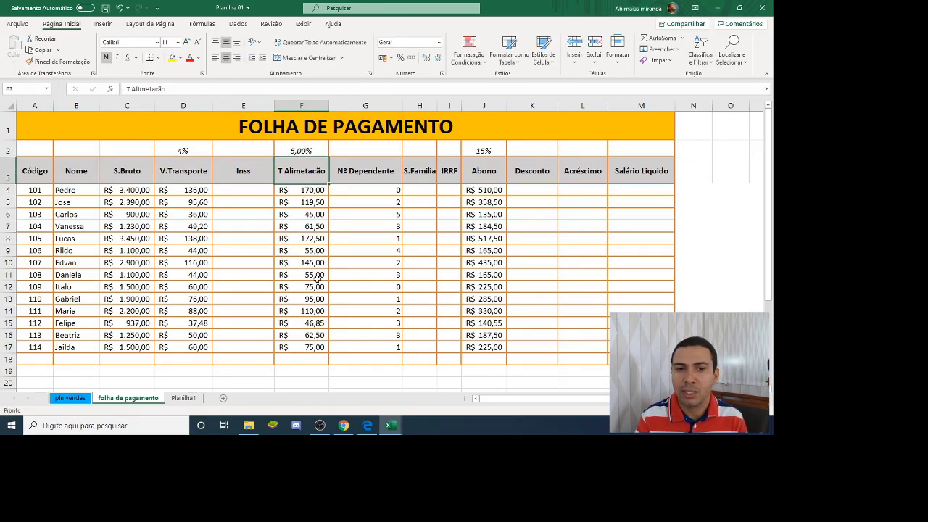
left_click(303, 150)
left_click(488, 152)
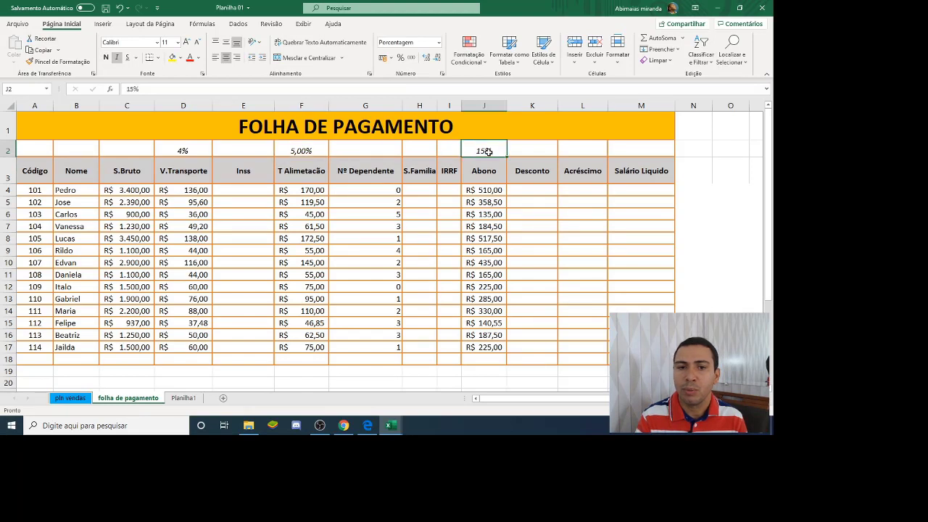
left_click(300, 149)
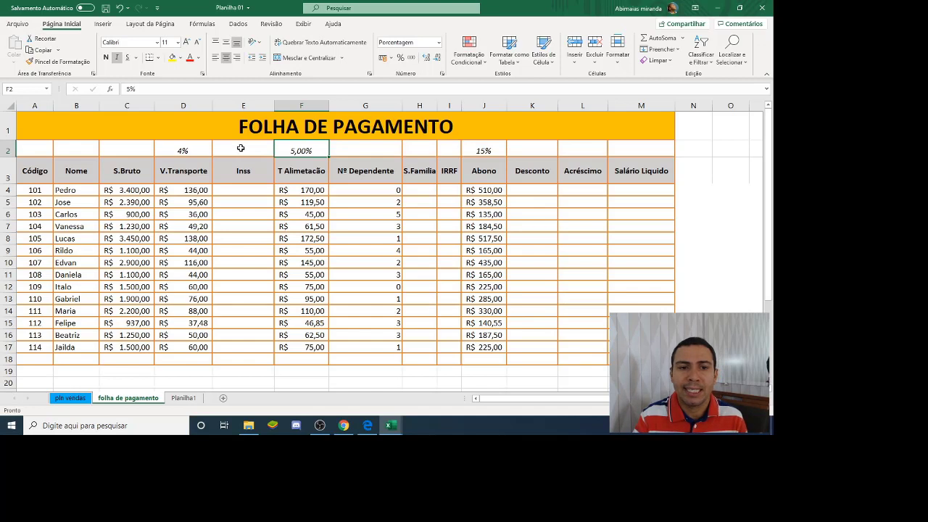
Step: Enter the Inss brackets 1200;8%;2100;9%;11% in E2 and widen column E to fit the text
left_click(230, 147)
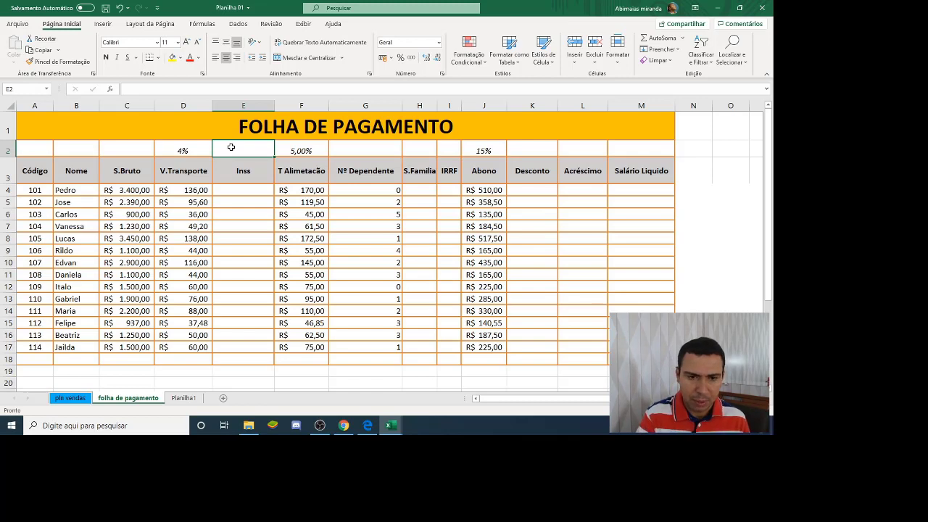
type("1")
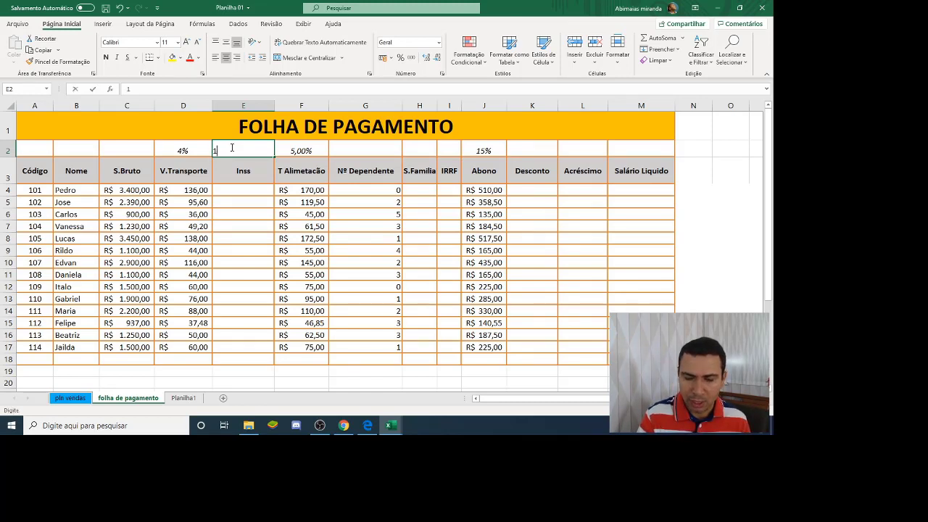
type("200")
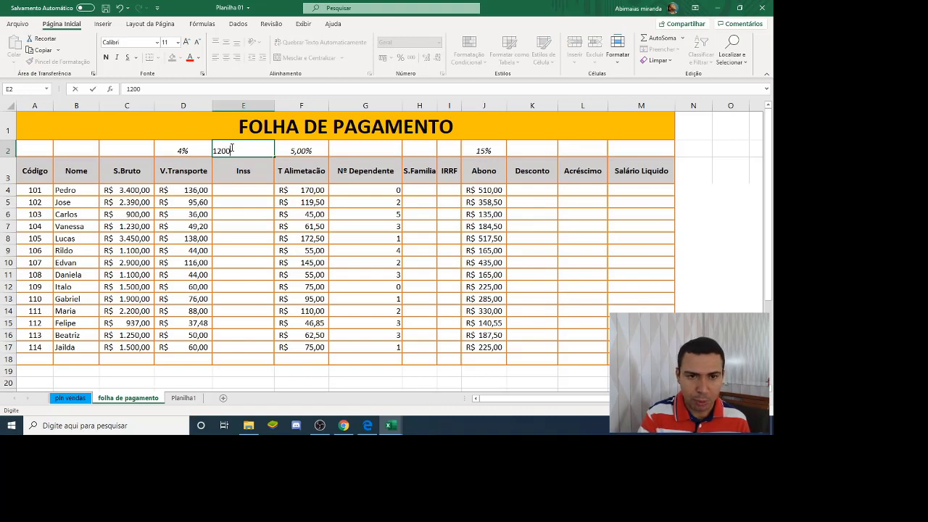
type(";8")
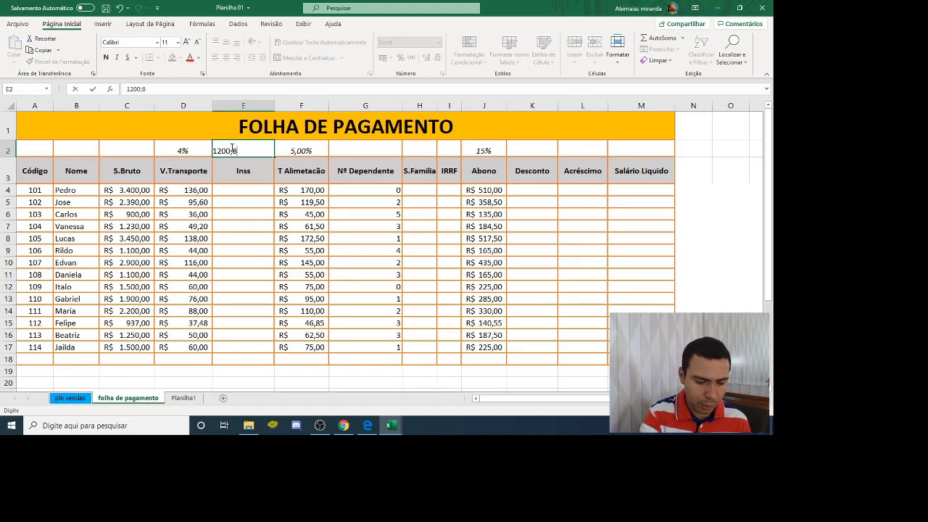
type("%")
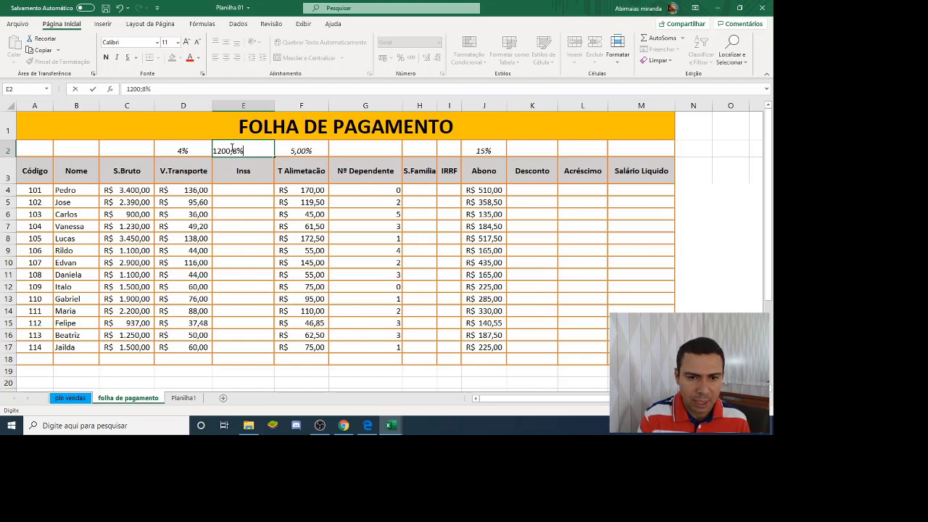
type(";")
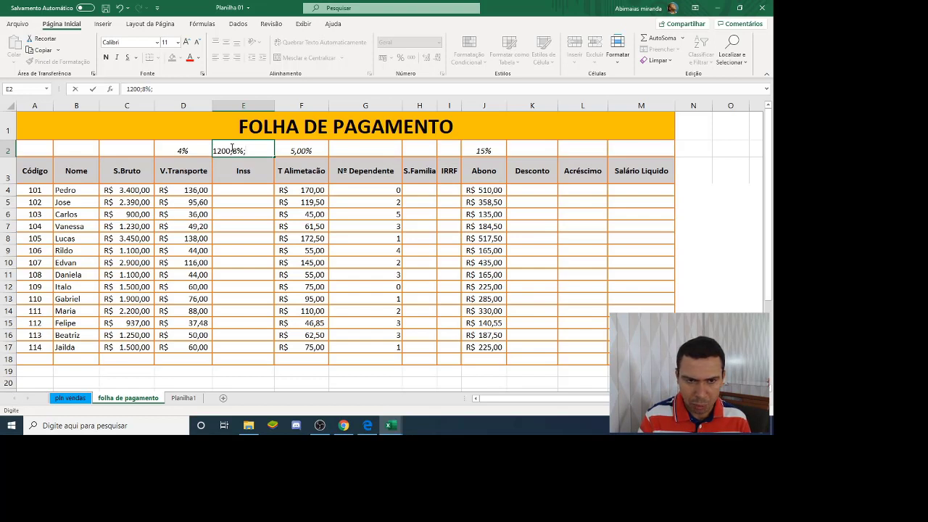
type("2100")
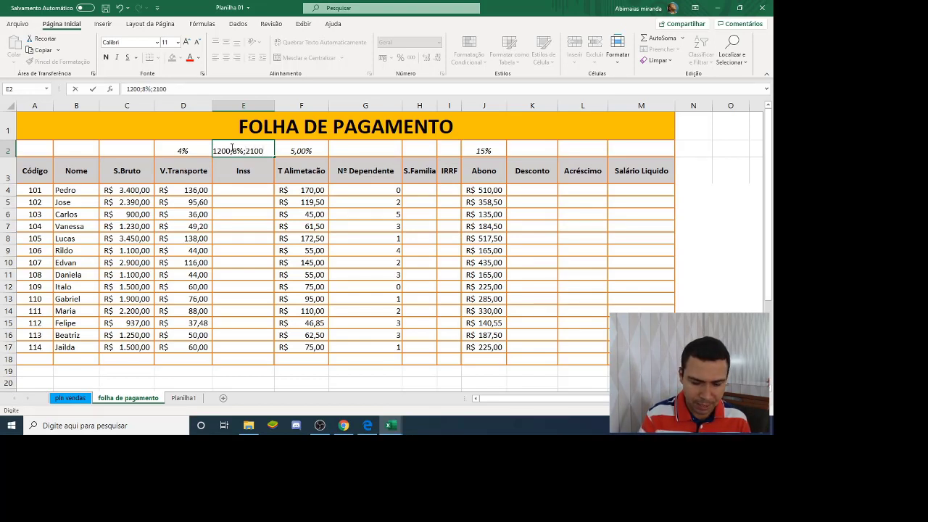
type(";")
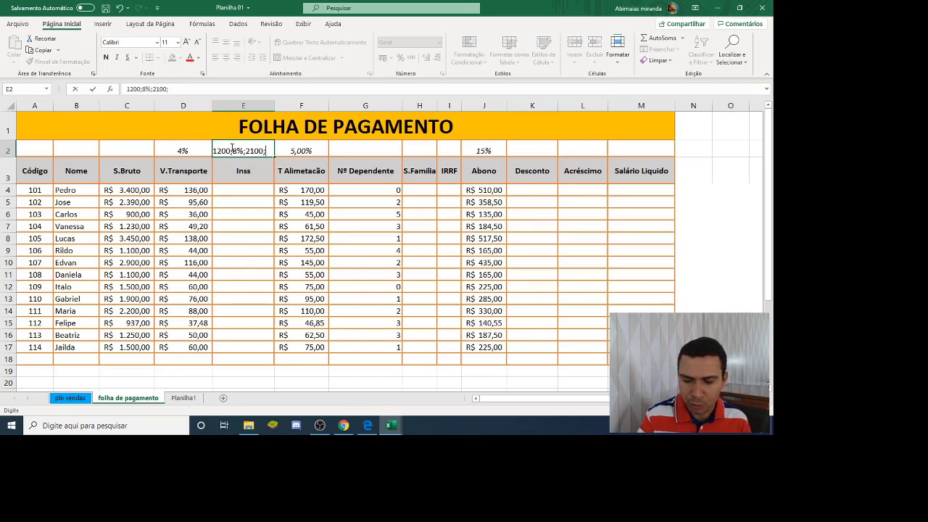
type("/")
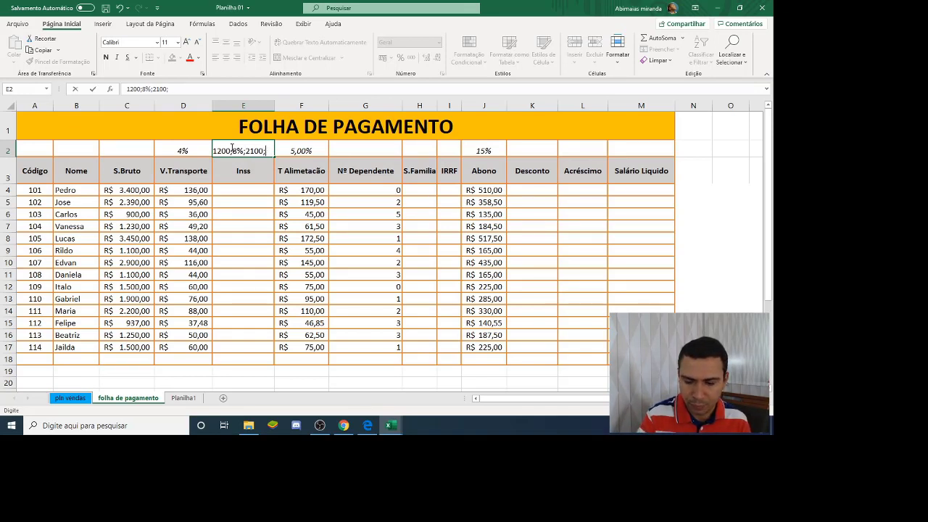
type("9%")
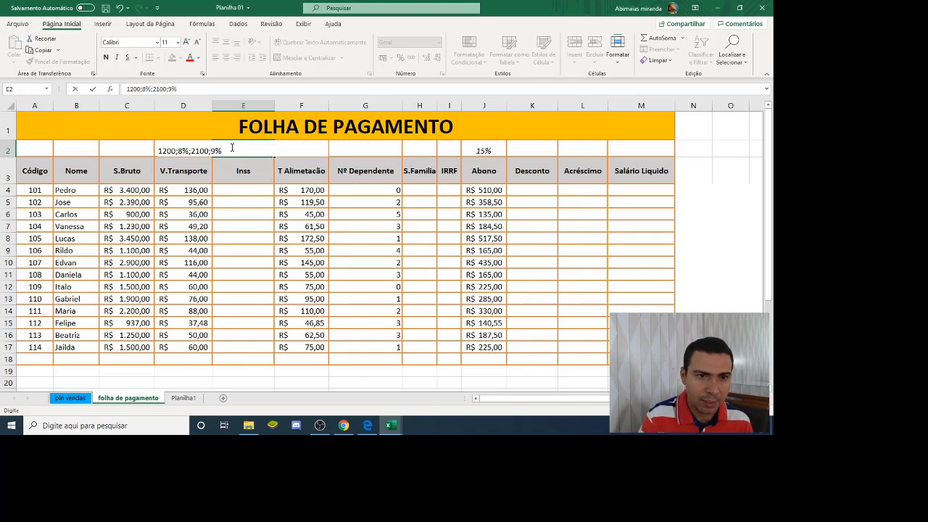
type(";")
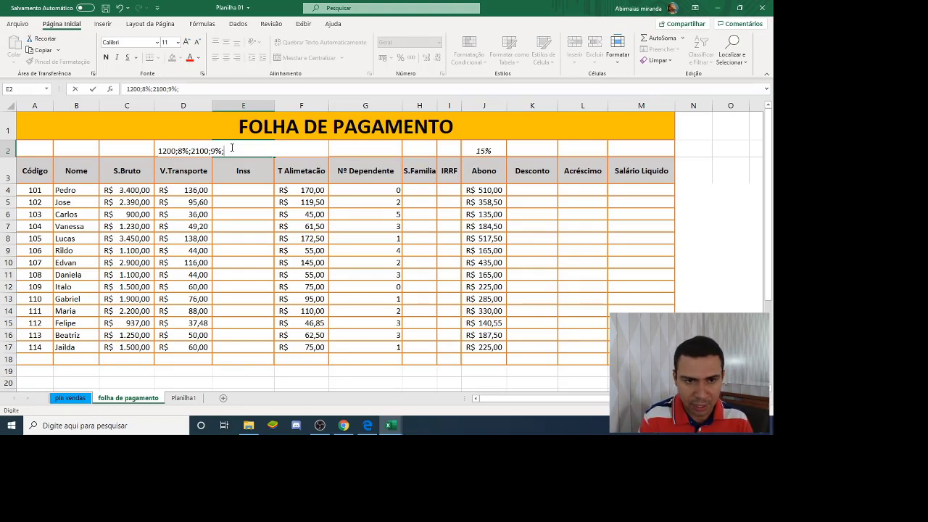
type("11")
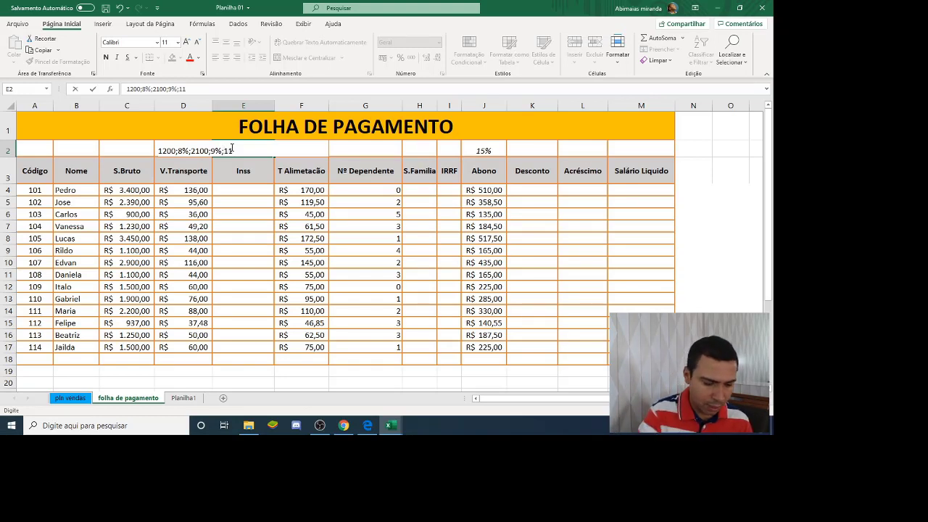
type("%")
key("Return")
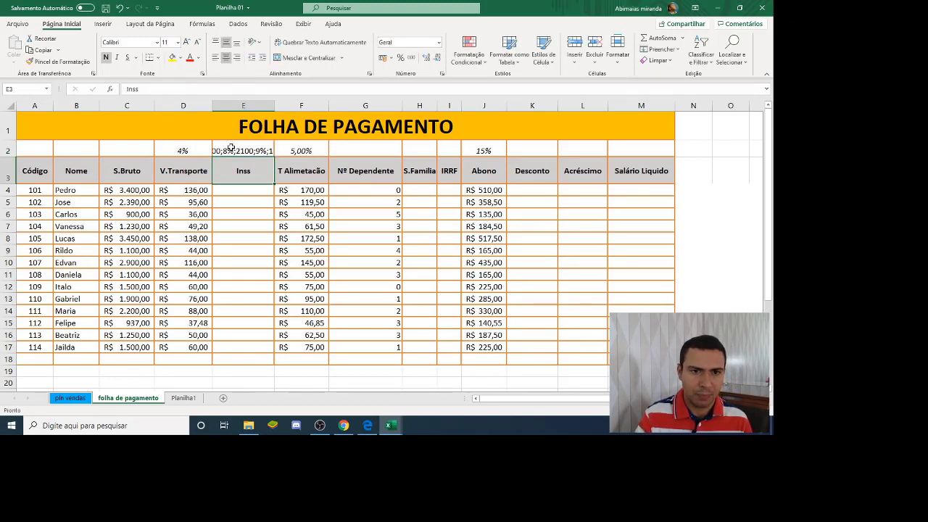
left_click_drag(275, 105, 295, 106)
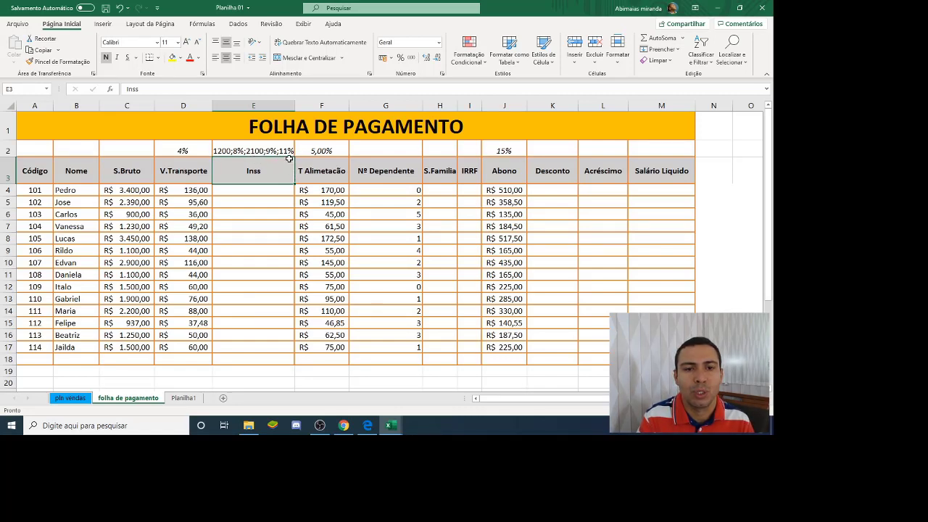
Step: Start the Inss formula in E4 with the first bracket: =SE(C4<=1200;C4*8%
left_click(263, 192)
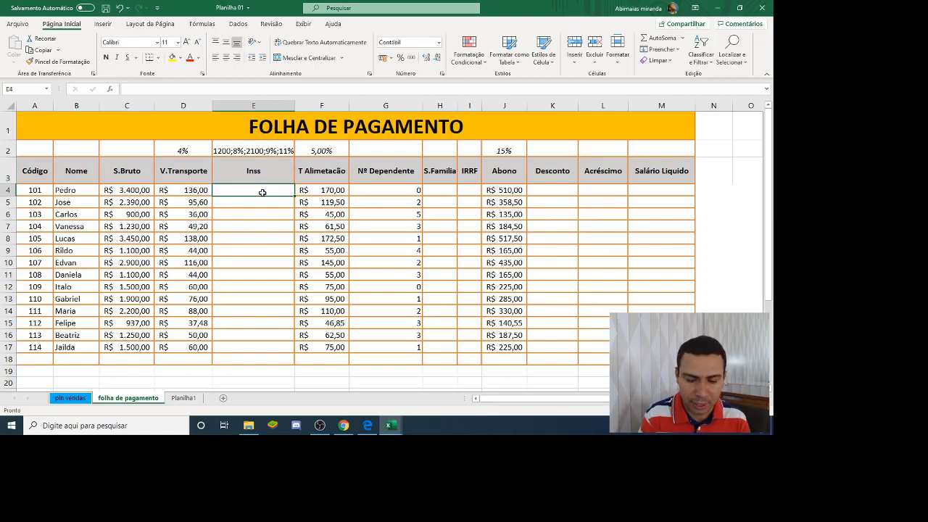
type("=")
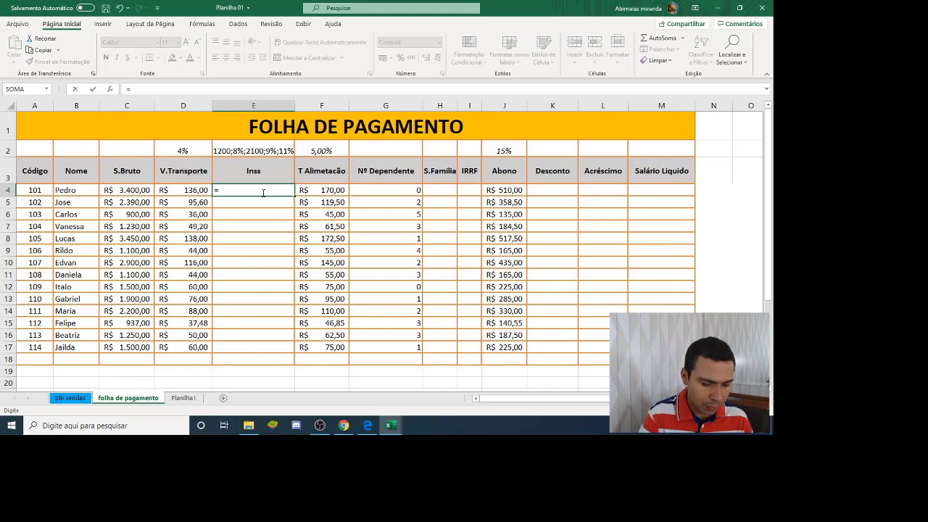
type("SE(")
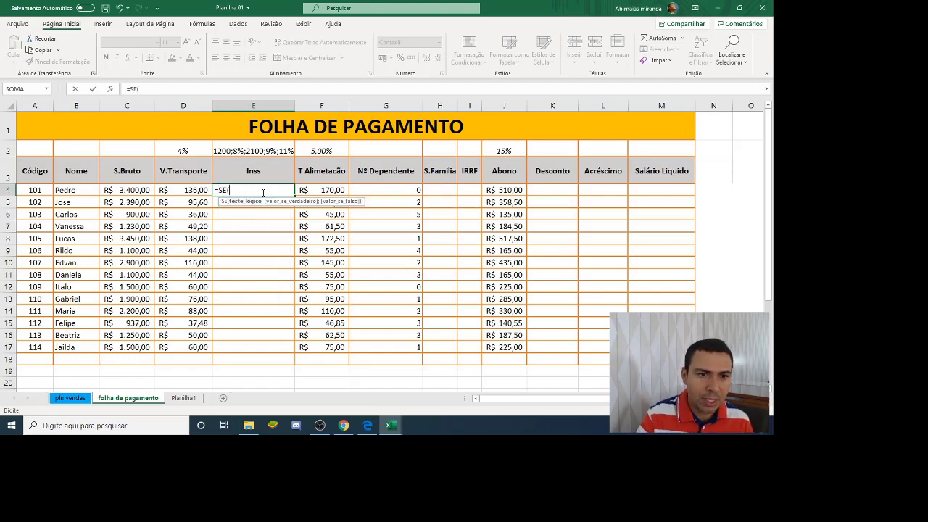
left_click(134, 190)
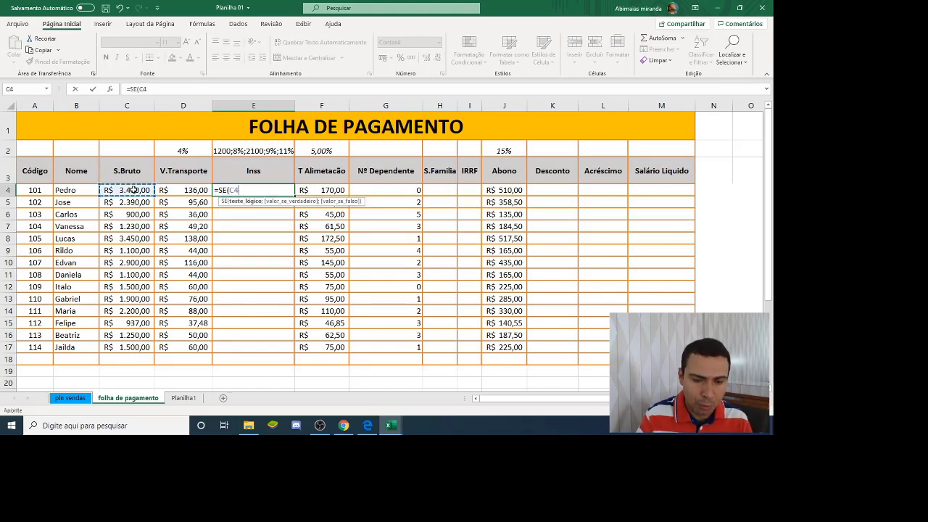
type("<=")
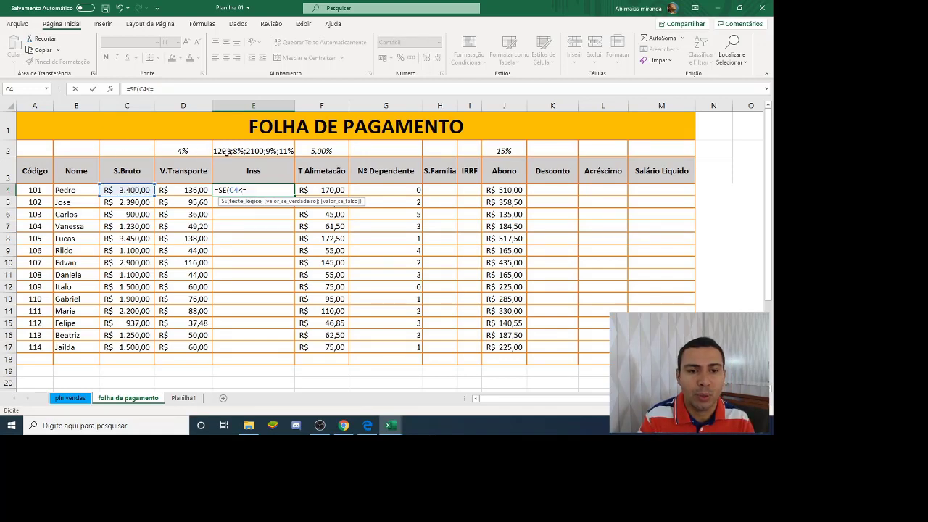
type("120")
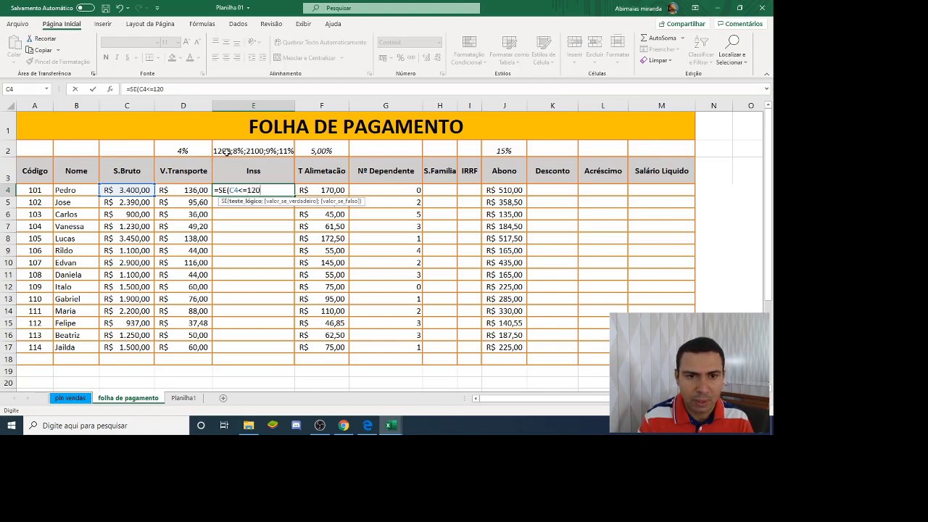
type("0;")
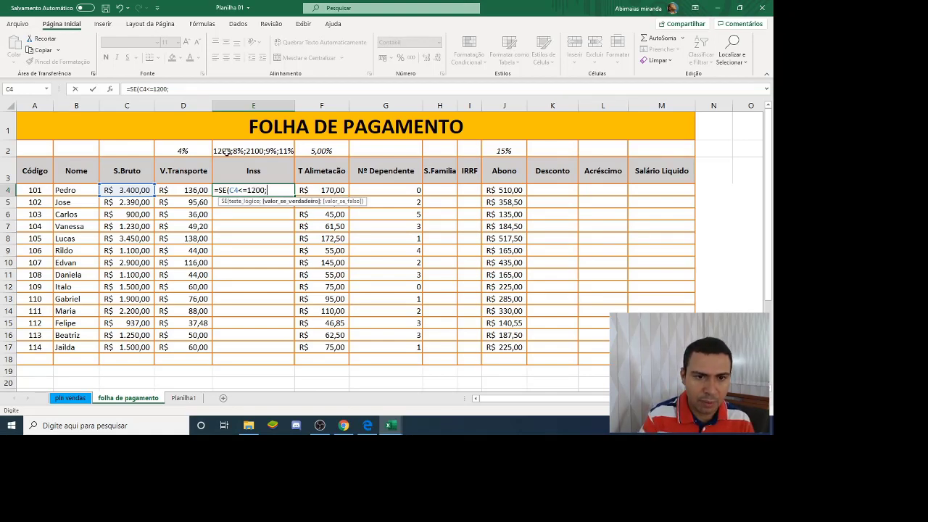
left_click(140, 190)
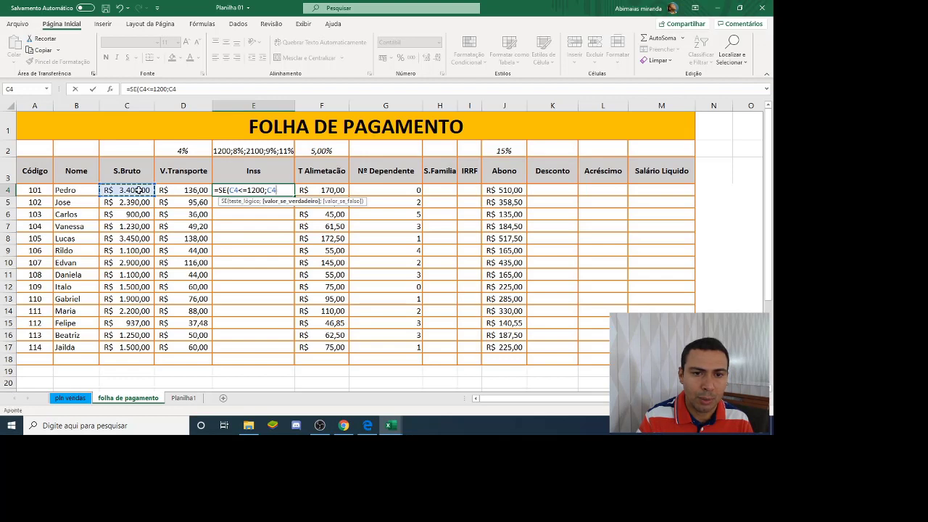
type("*")
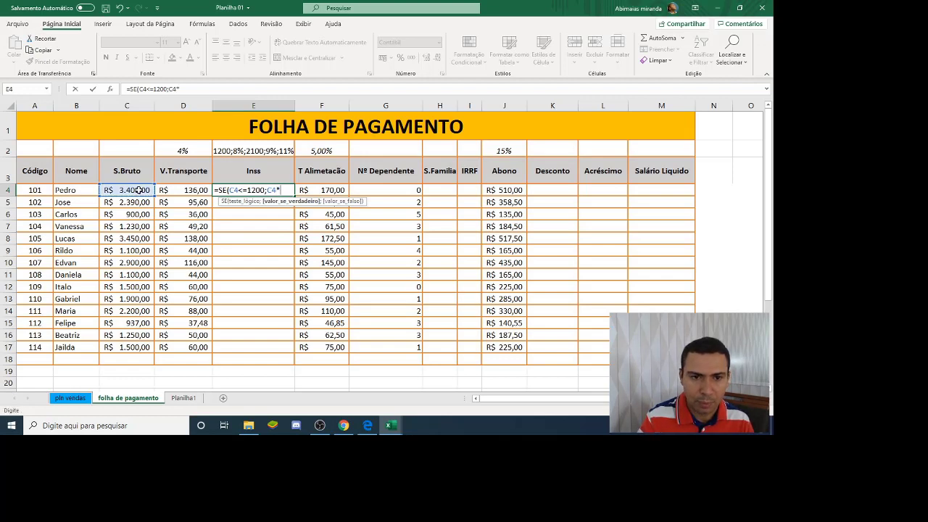
type("8")
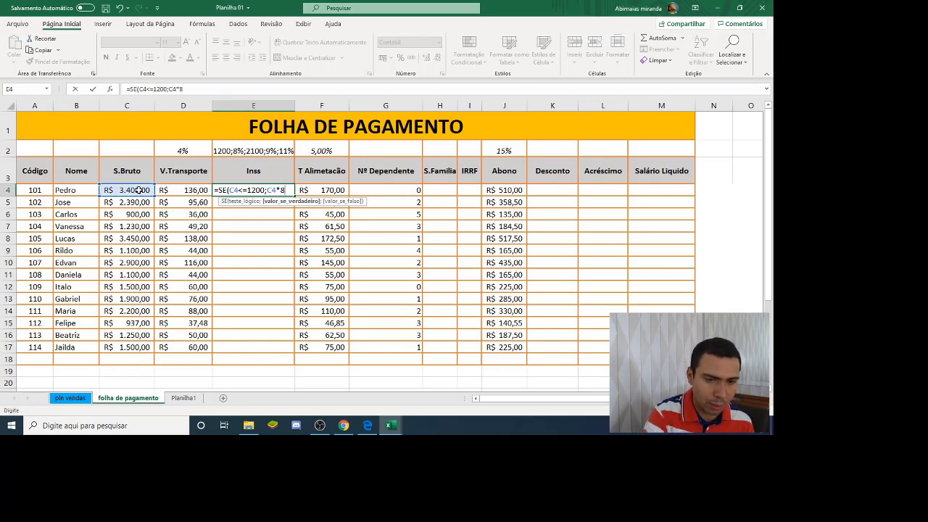
type("%")
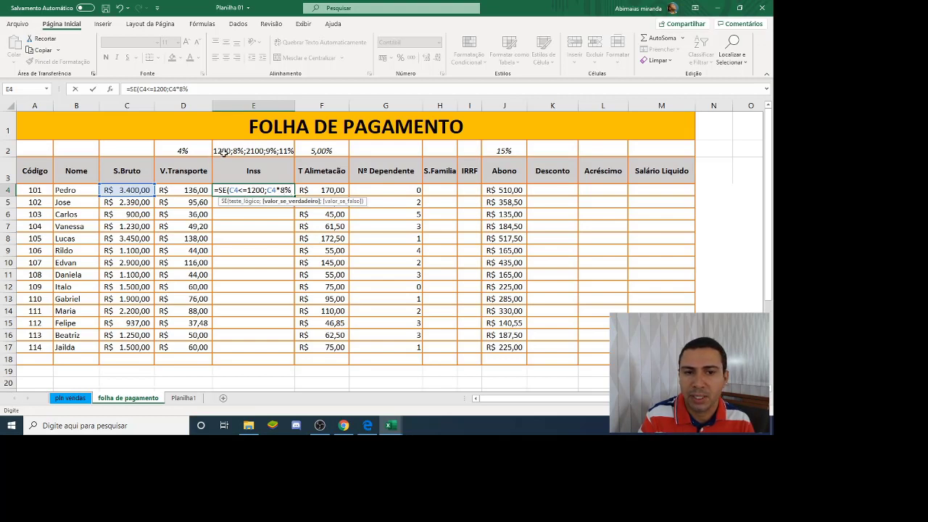
Step: Add a nested SE for the second Inss bracket to the E4 formula: ;SE(C4<=2100;C4*9%
type(";")
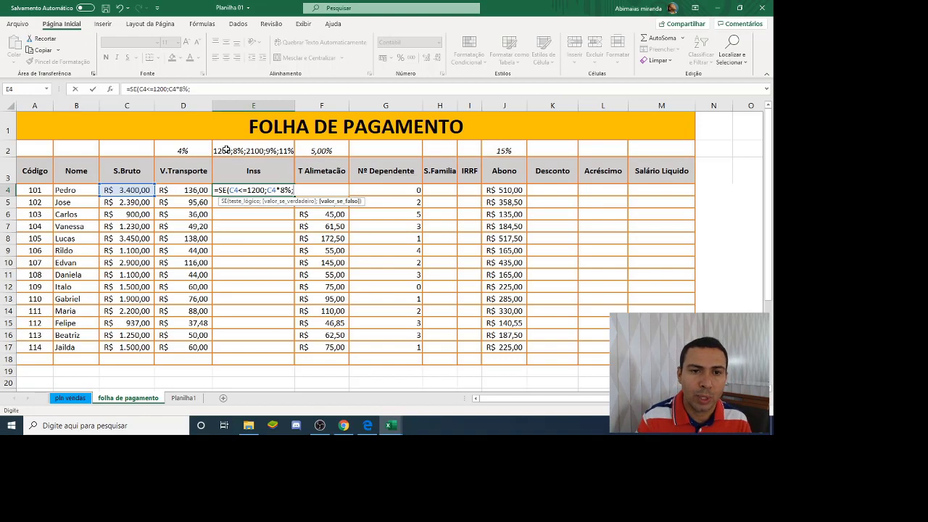
type("SE(")
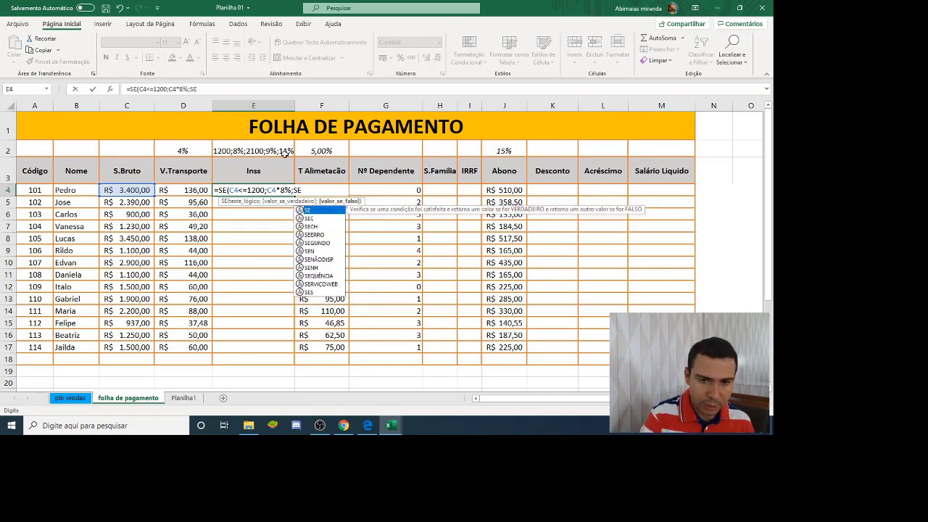
left_click(138, 188)
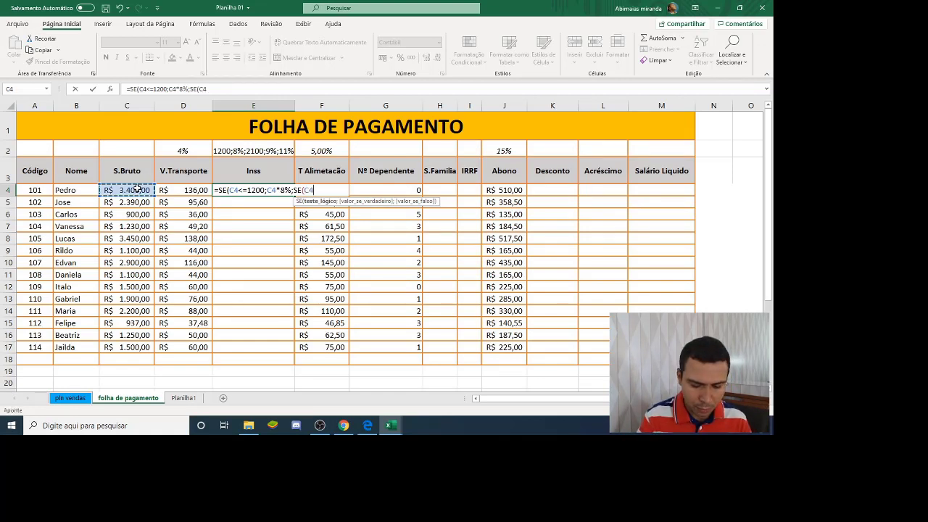
type("<=")
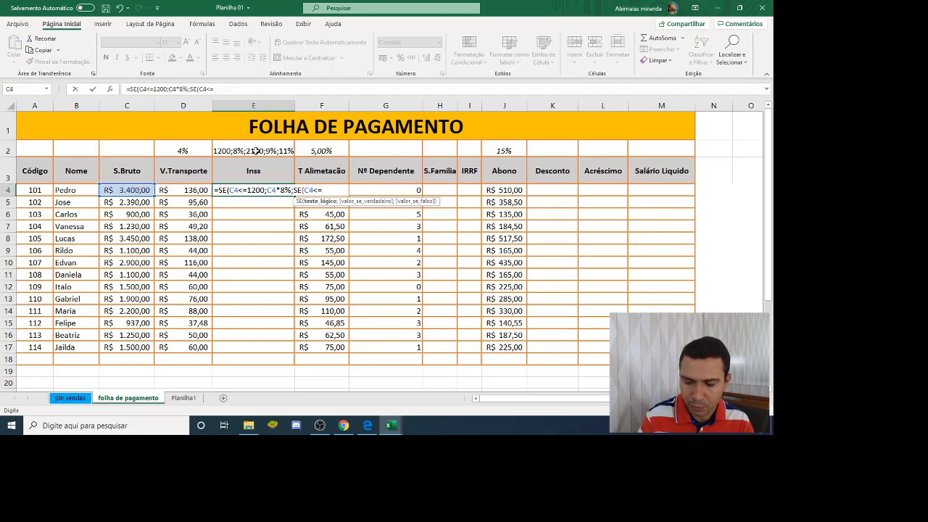
type("2")
type("10")
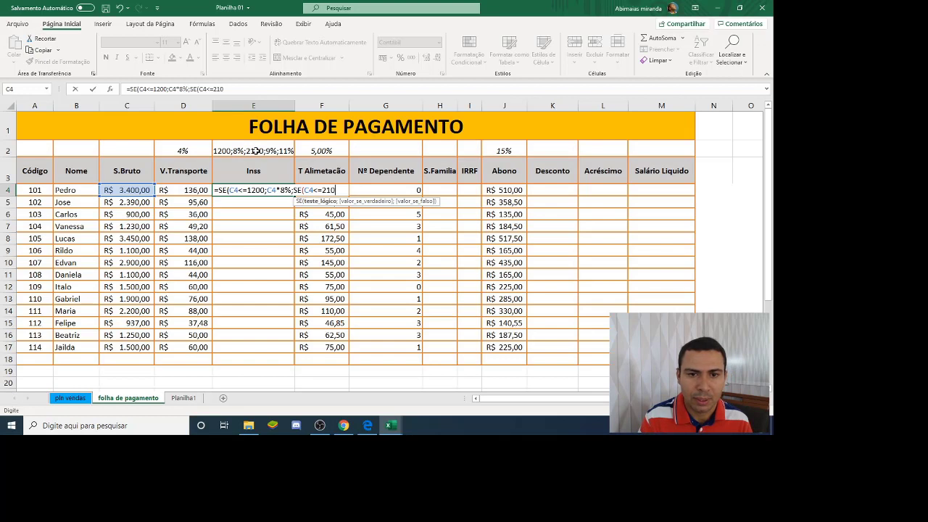
type("0;")
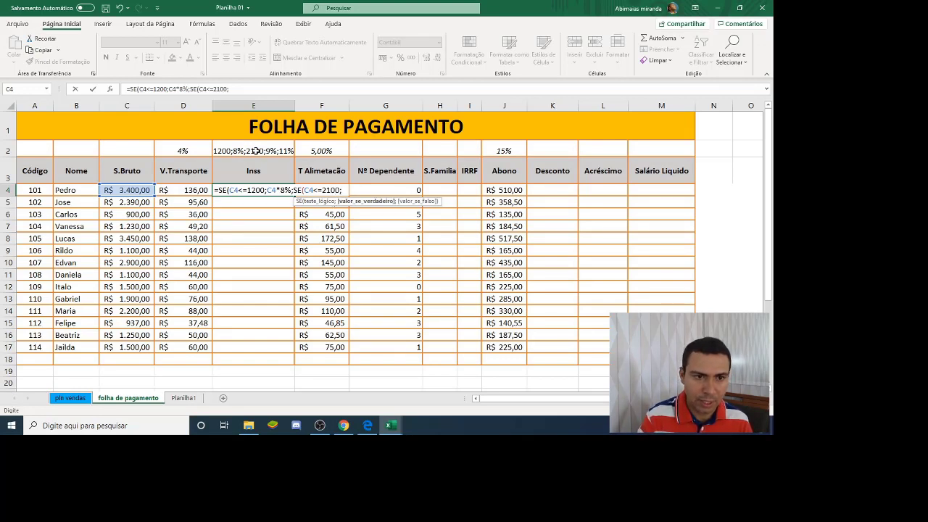
left_click(138, 190)
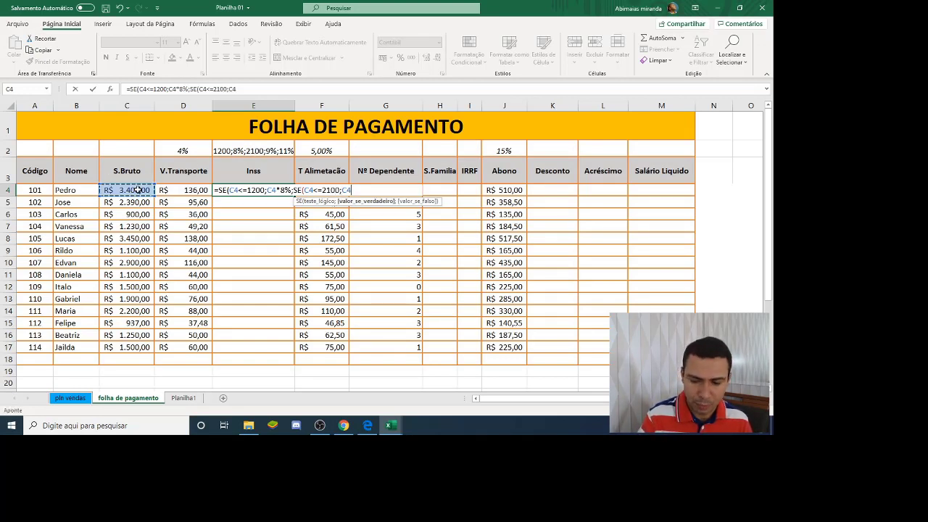
type("*")
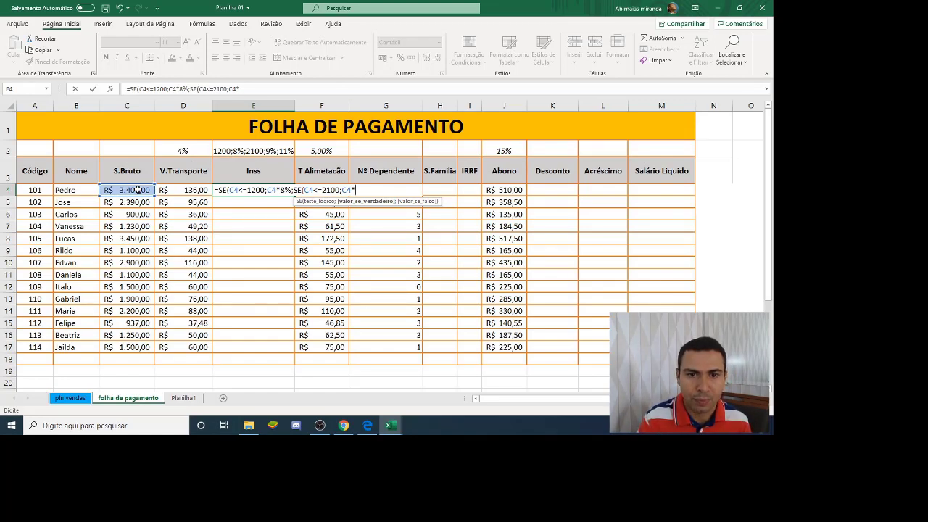
type("9%")
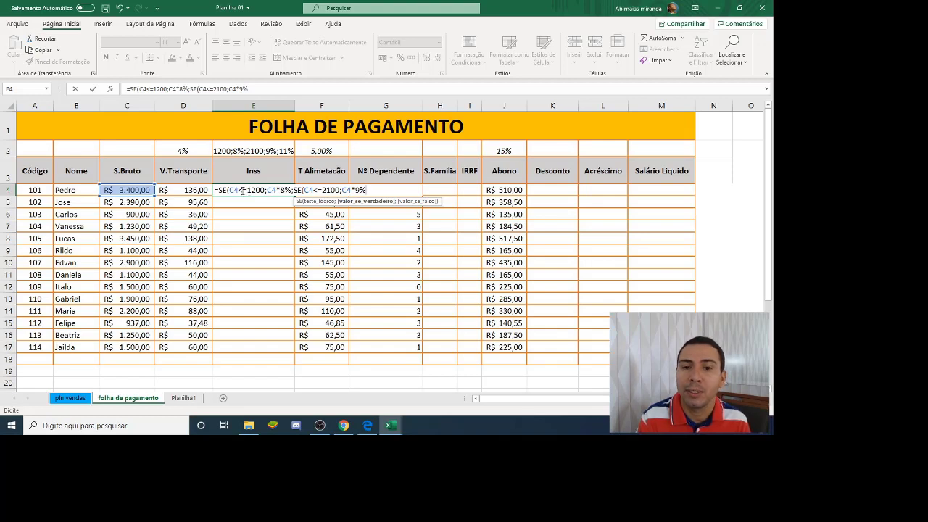
Step: Finish the E4 formula with ;C4*11%)) as the rate for all higher salaries and enter it
type(";")
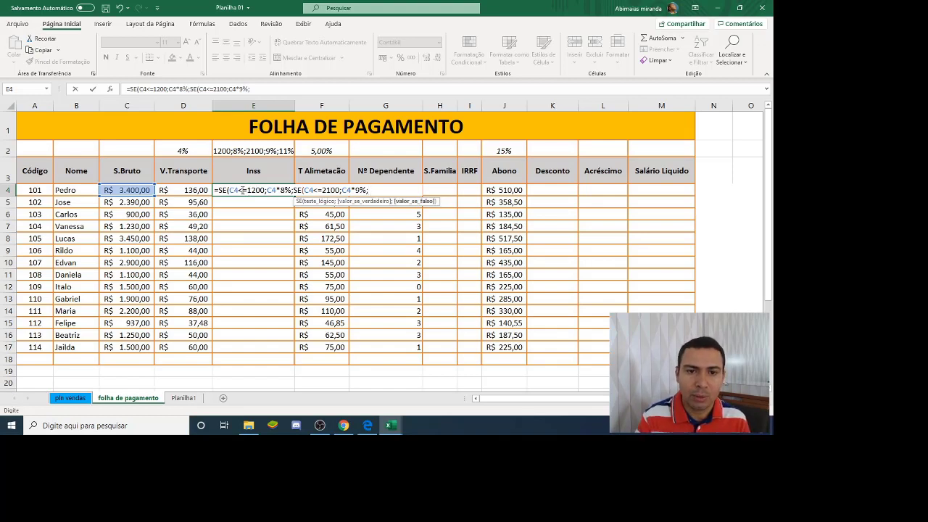
left_click(137, 193)
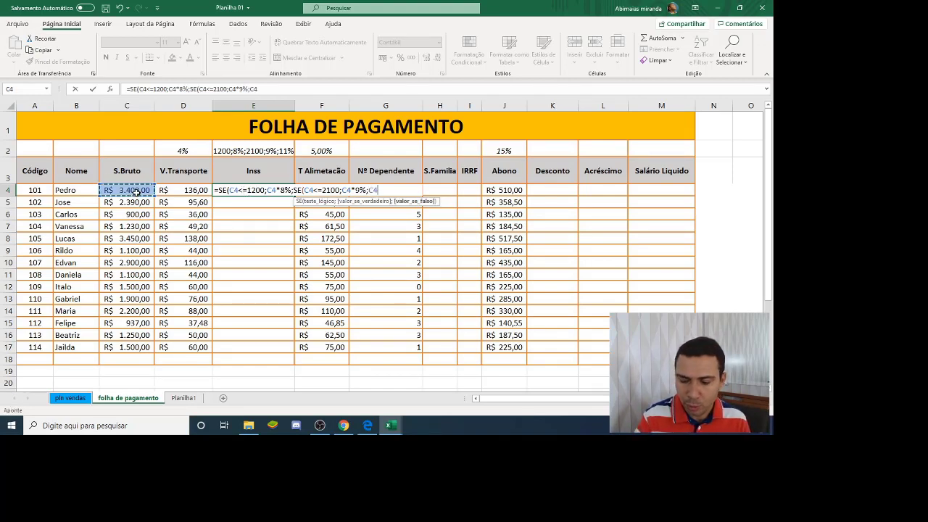
type("*11")
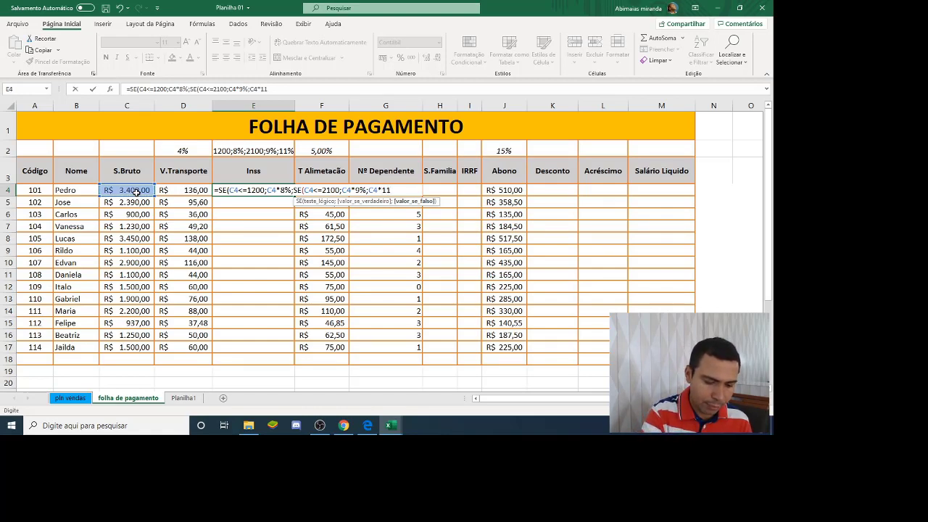
type("%")
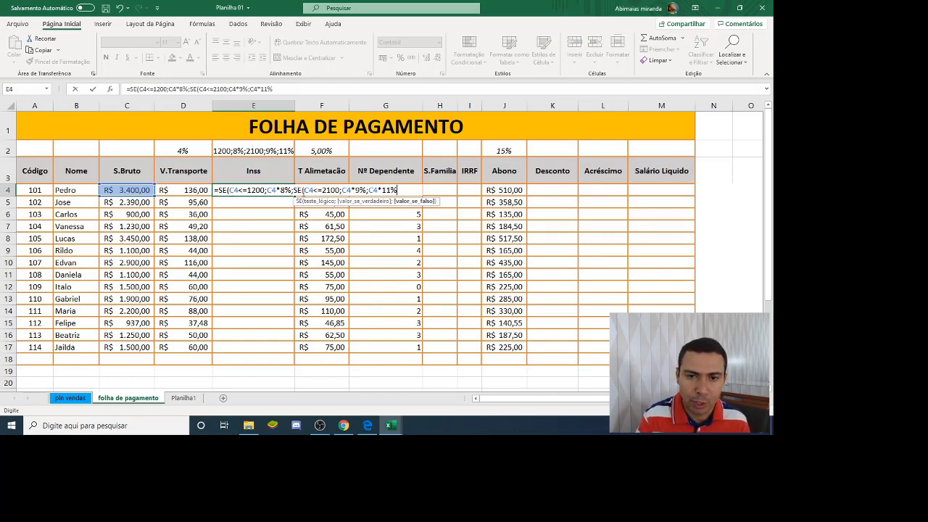
type("))")
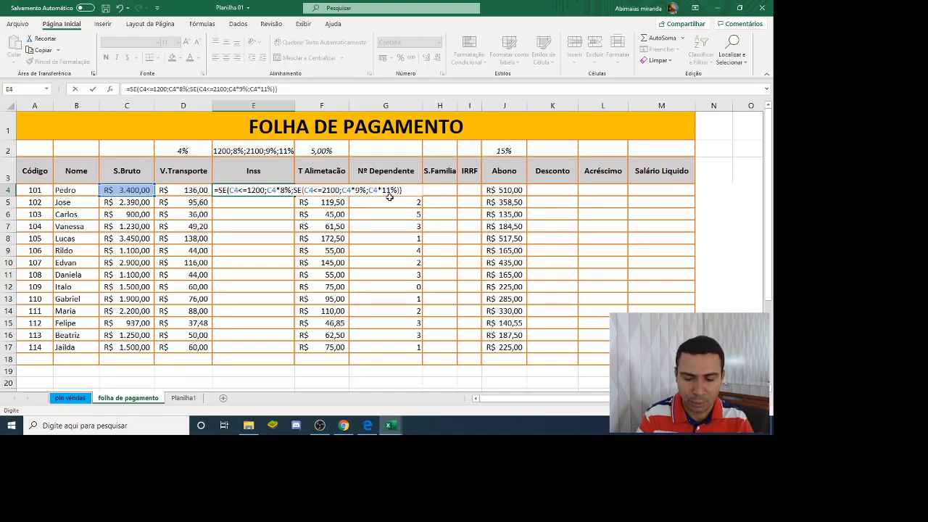
key("Return")
Step: Fill the Inss formula from E4 down through E17
left_click(282, 192)
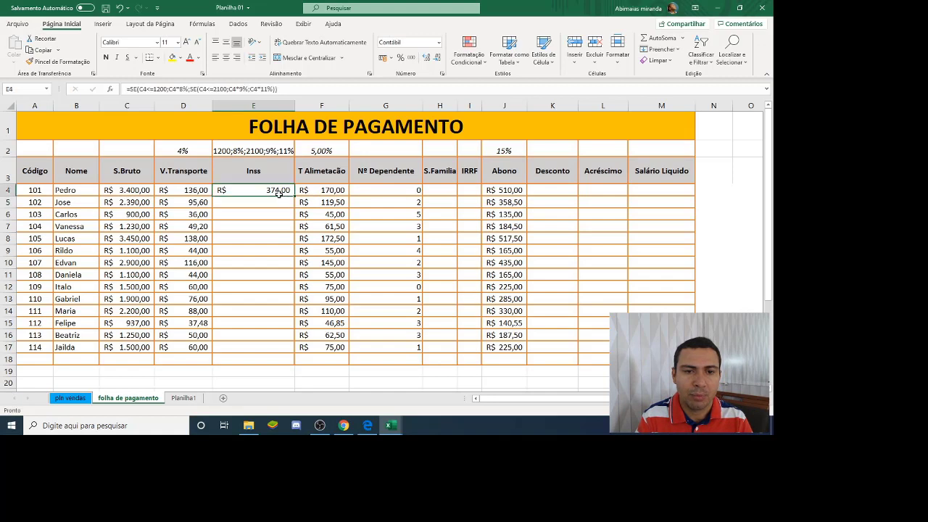
left_click_drag(295, 197, 283, 349)
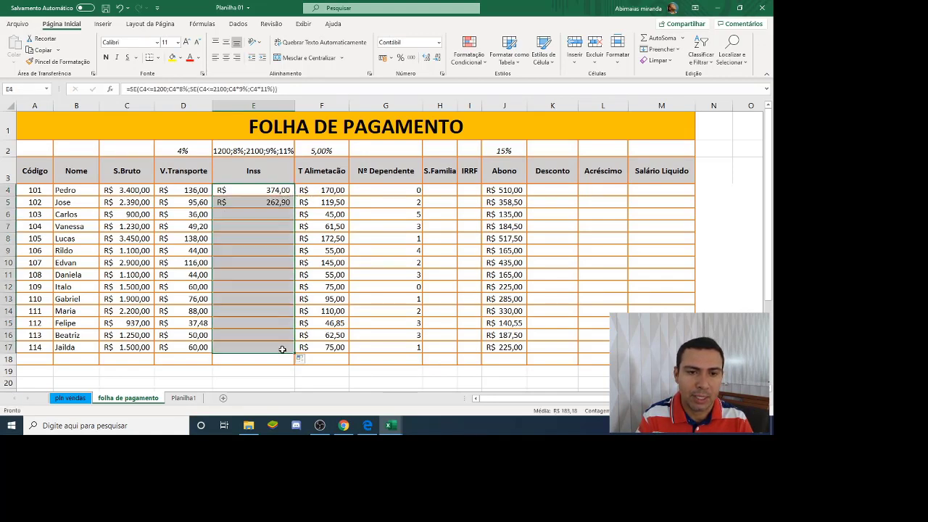
left_click(266, 201)
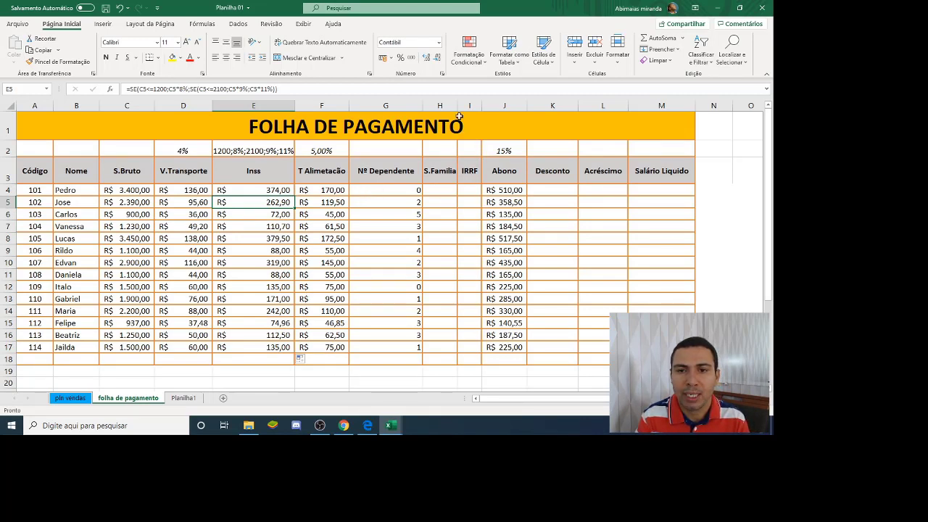
Step: Enter the S.Familia salary condition <=1500 in H2
left_click(445, 190)
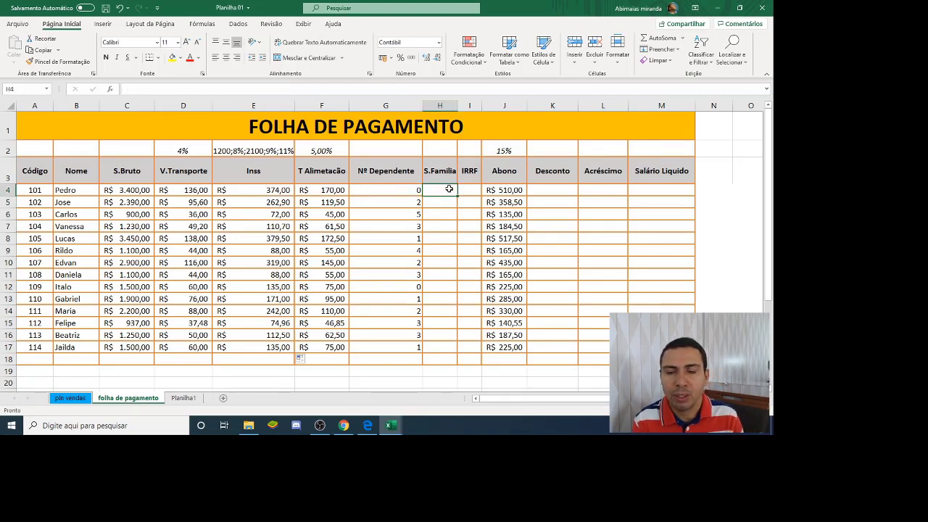
left_click(439, 153)
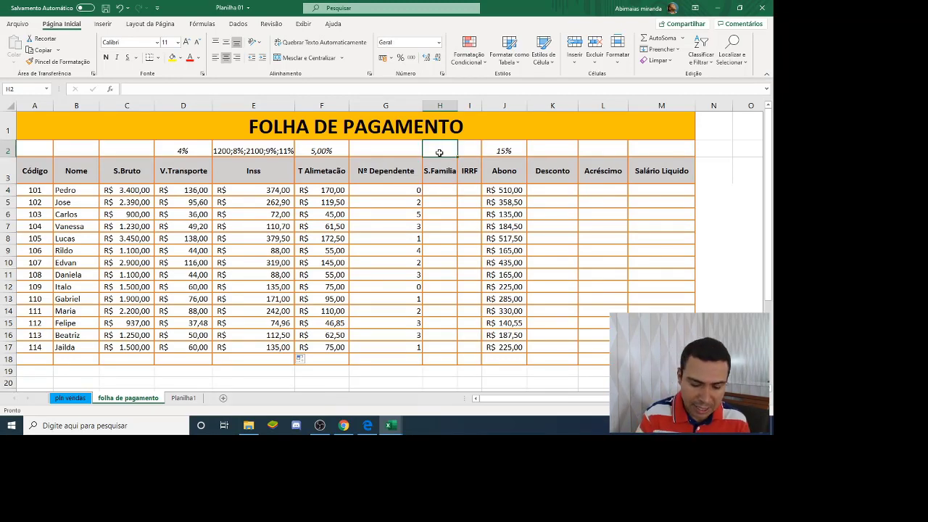
type("<")
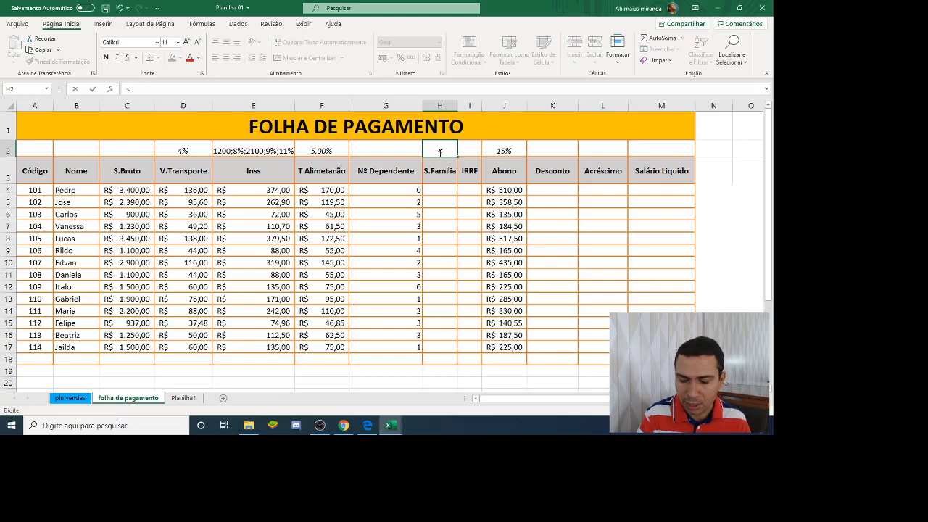
type("1500")
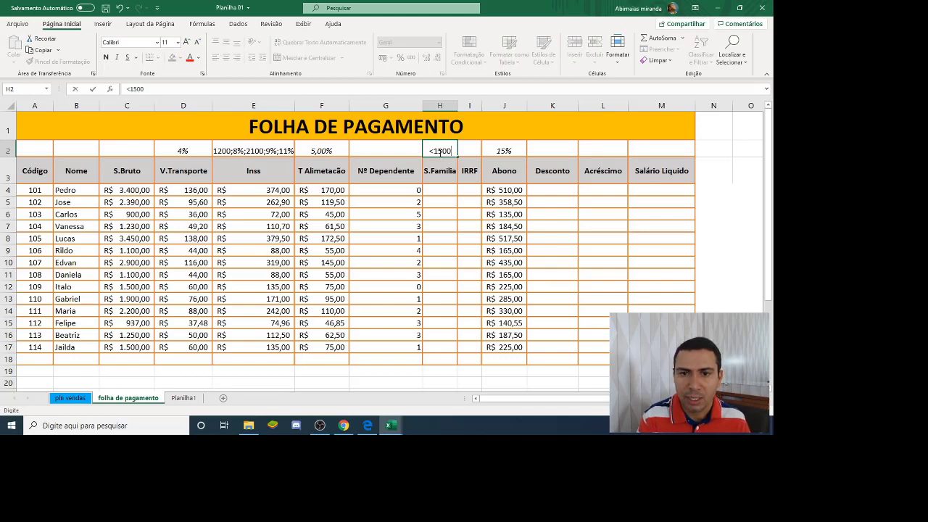
left_click(433, 151)
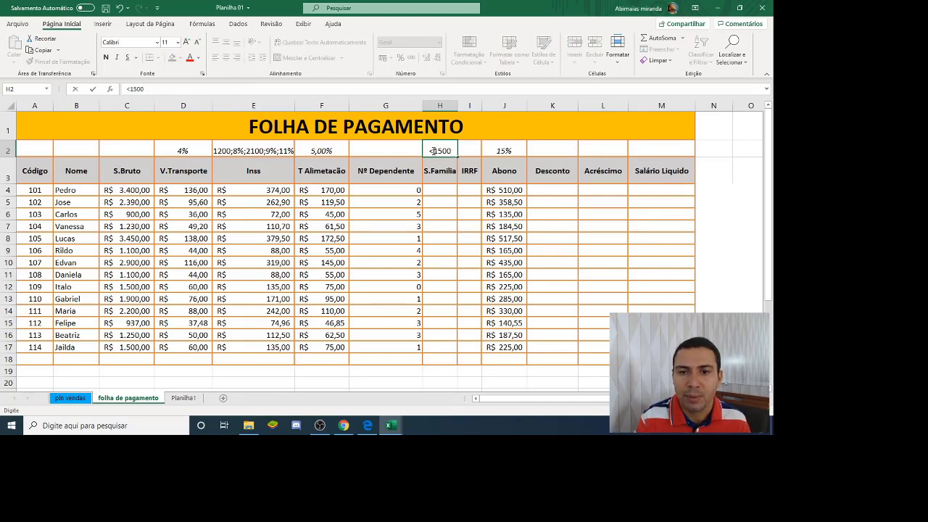
type("=")
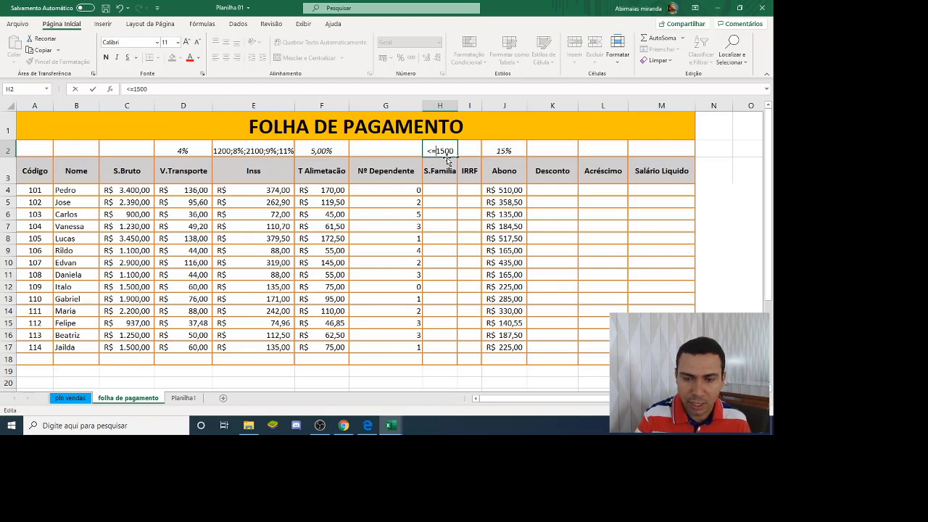
key("Return")
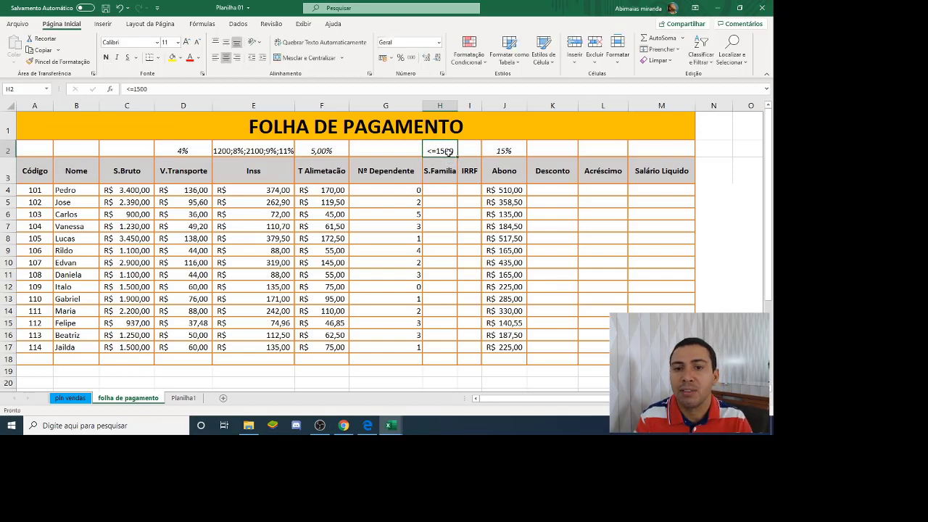
Step: Start an SE formula in H4 that tests whether the gross salary meets the limit: =SE(C4<=1500;
left_click(446, 191)
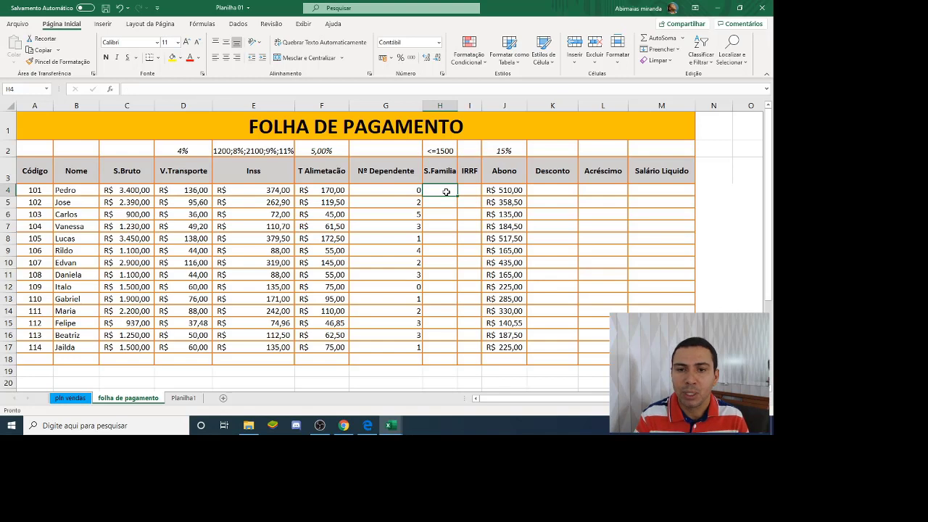
type("=")
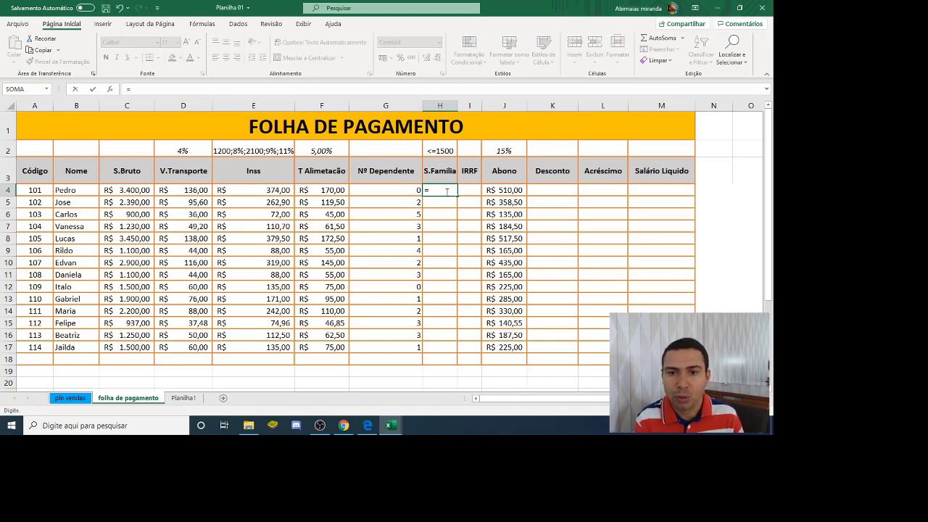
type("SE(")
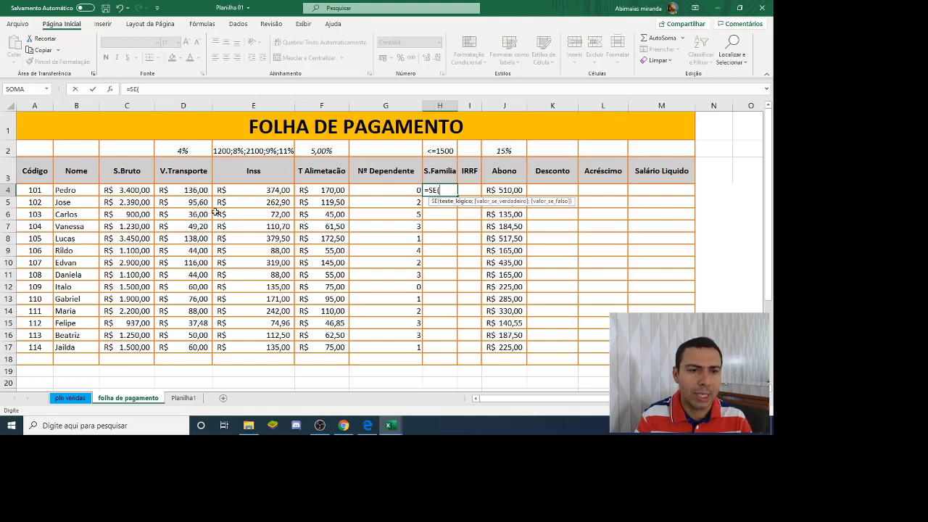
left_click(142, 190)
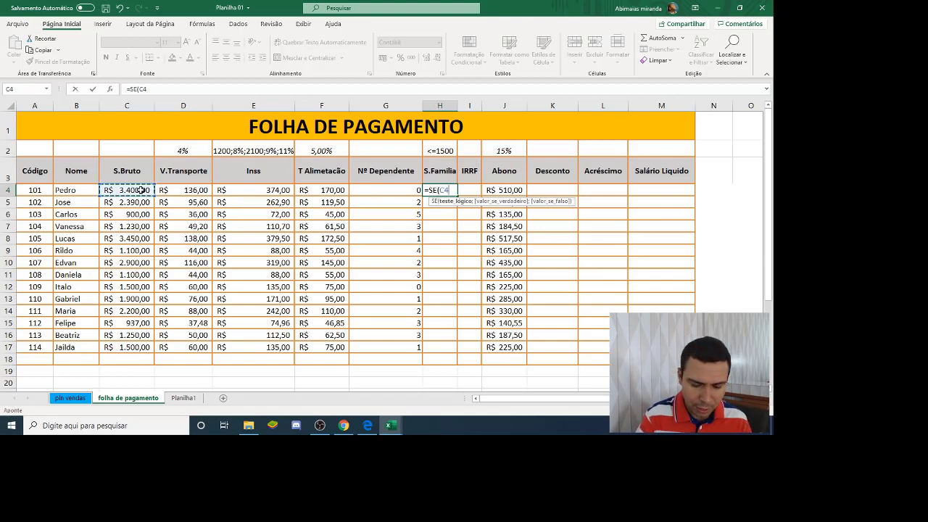
type("<")
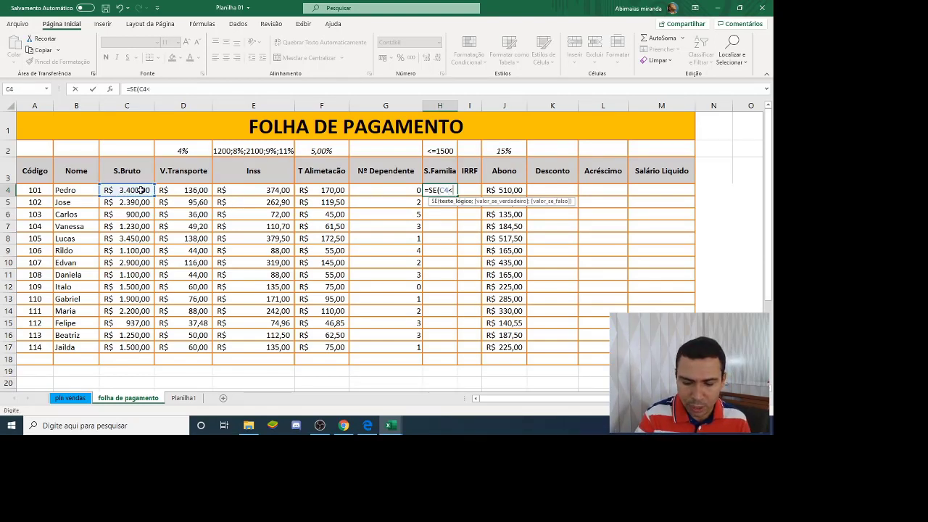
type("=")
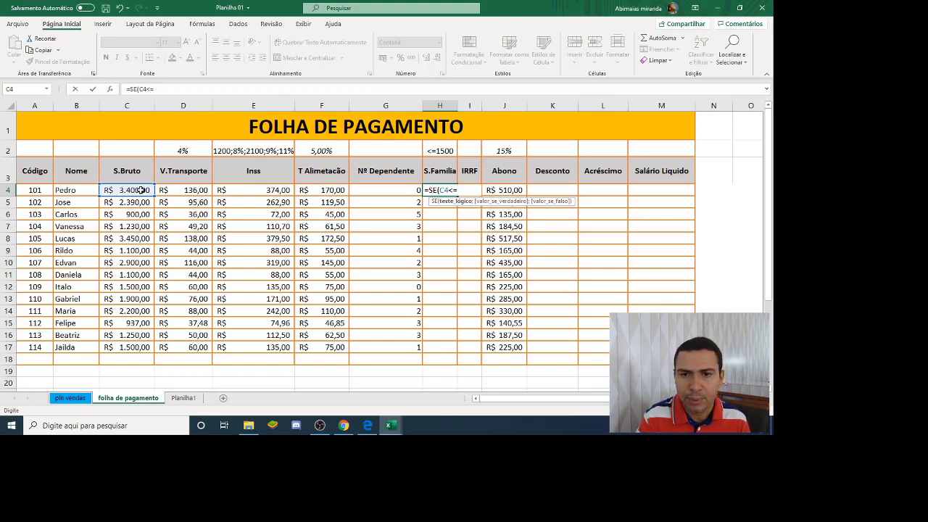
type("15")
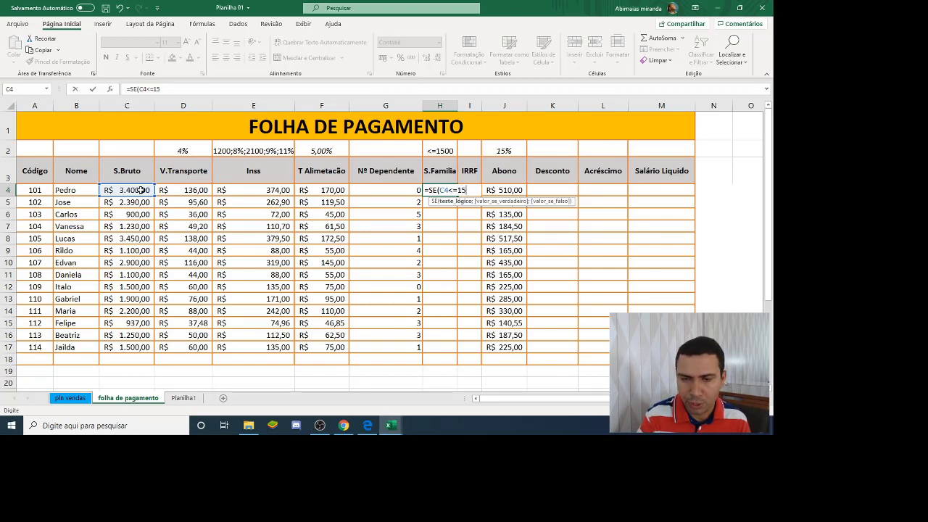
type("00;")
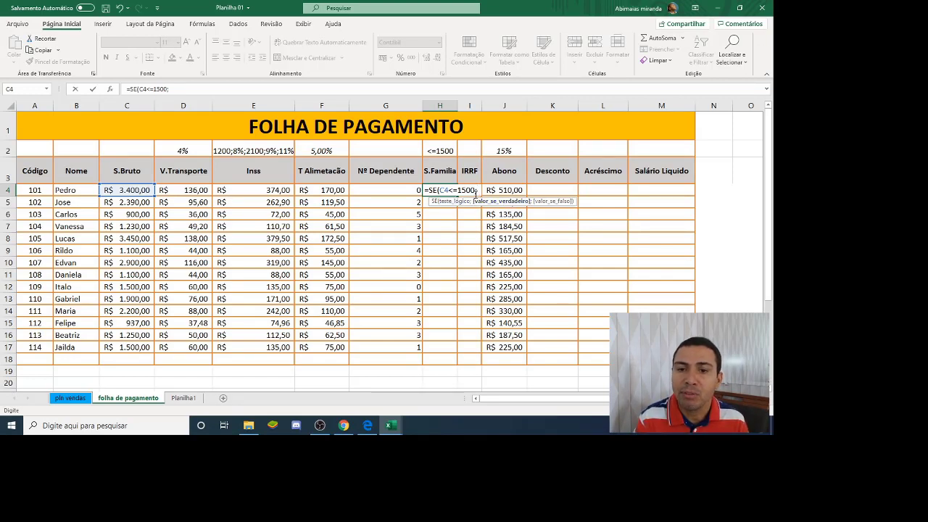
Step: Complete the H4 formula with G4*40 as the true value and 0 as the false value, and enter it
left_click(408, 190)
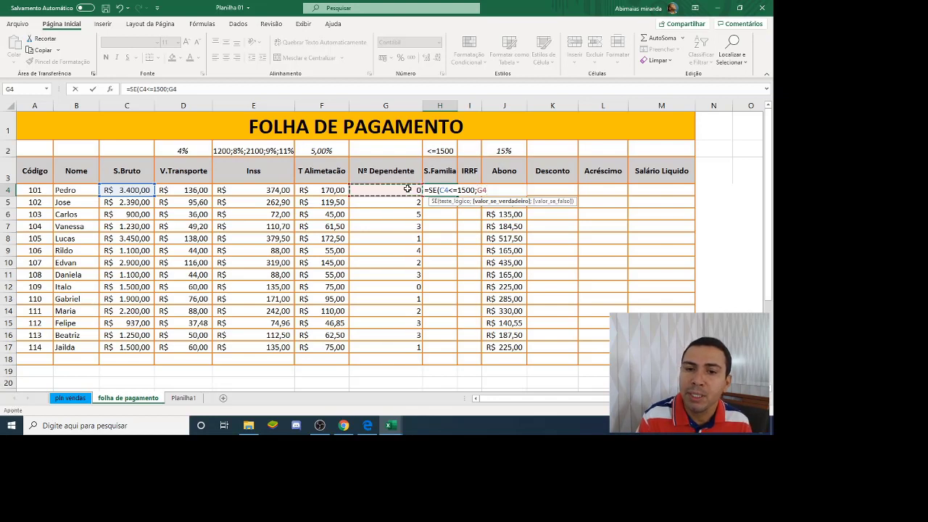
type("*")
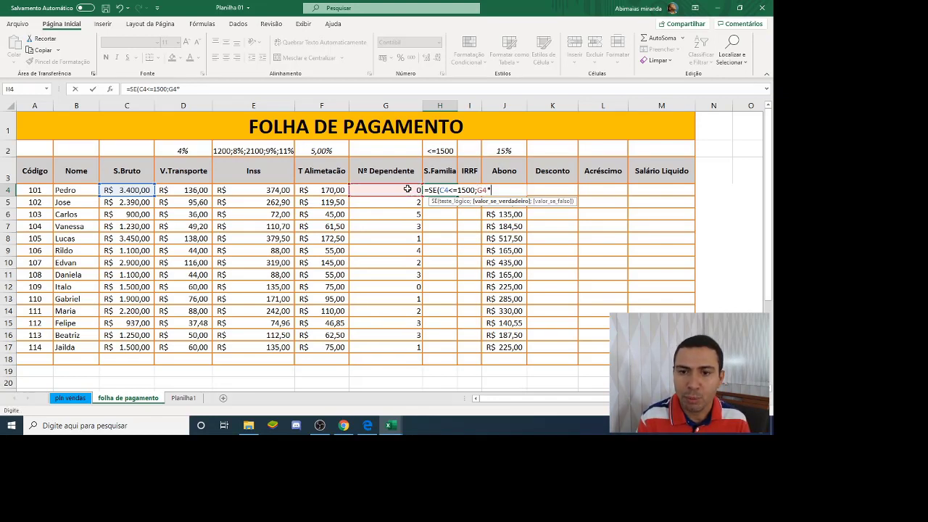
type("4")
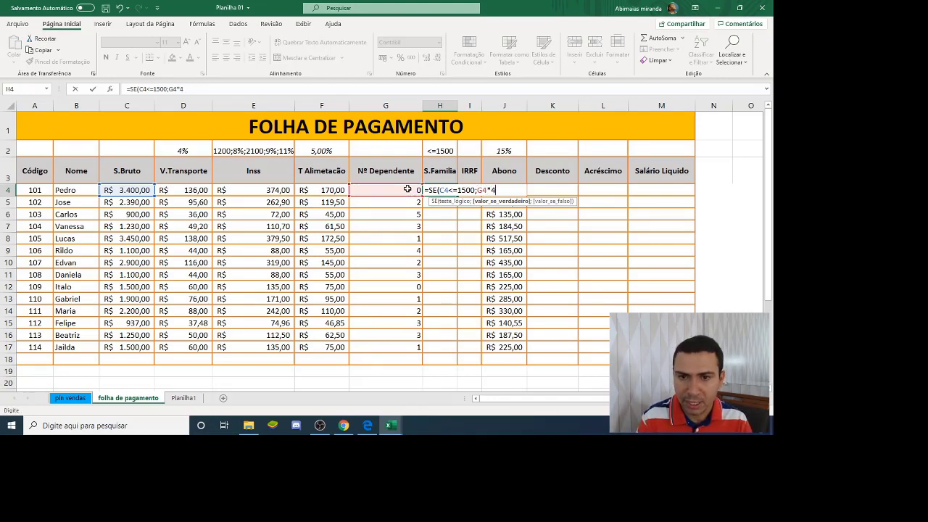
type("0")
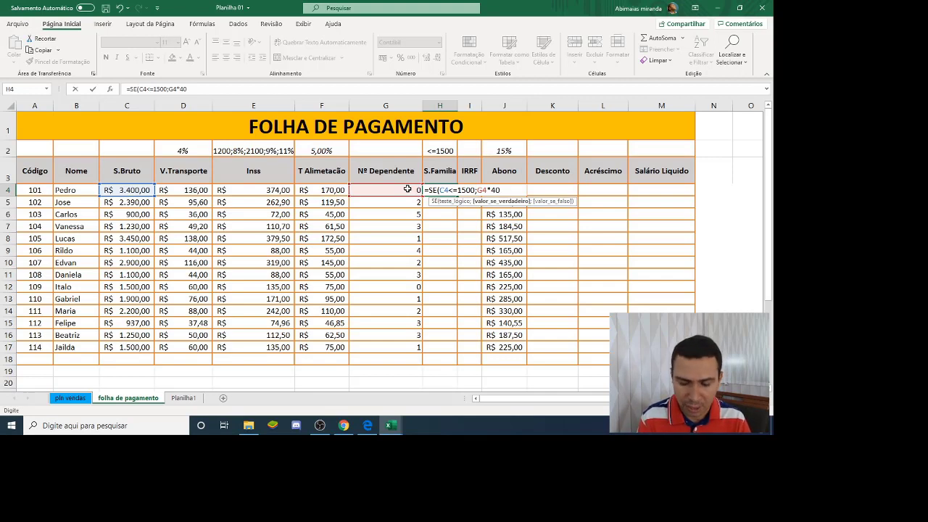
type(";")
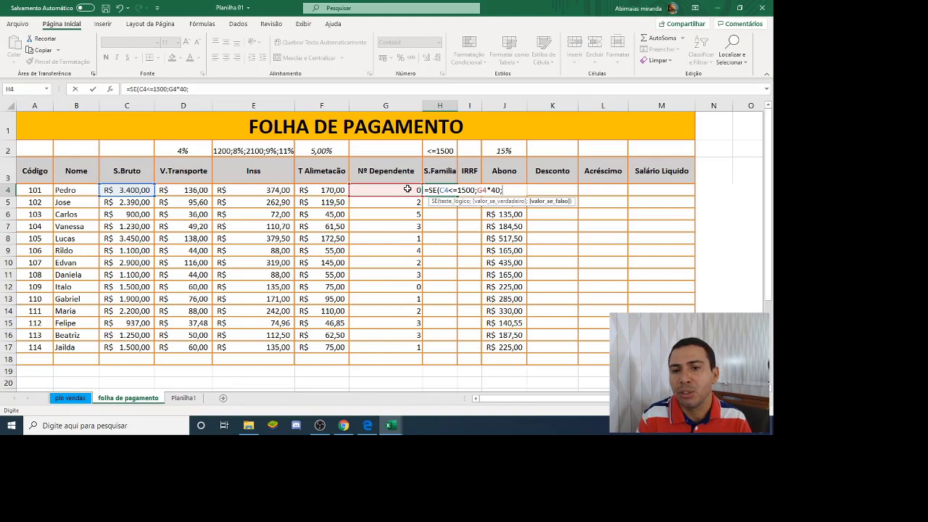
type("0")
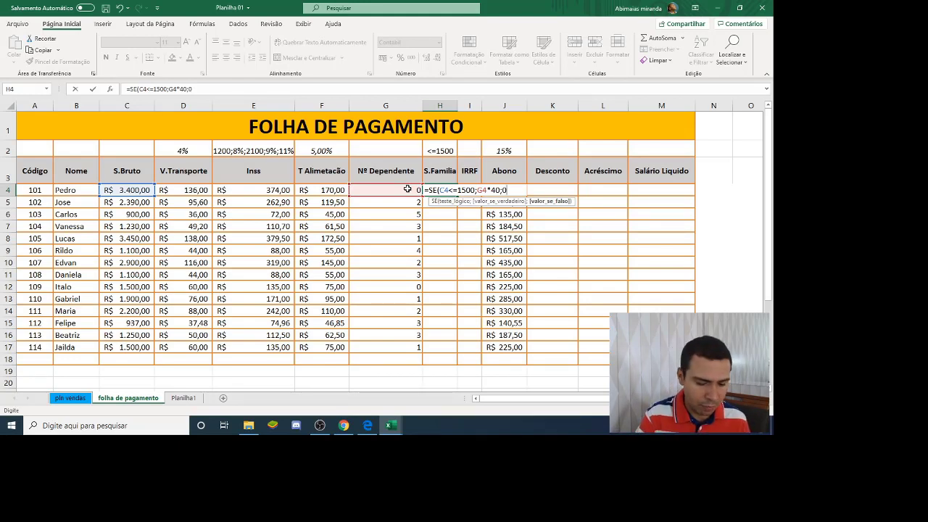
type(")")
key("Return")
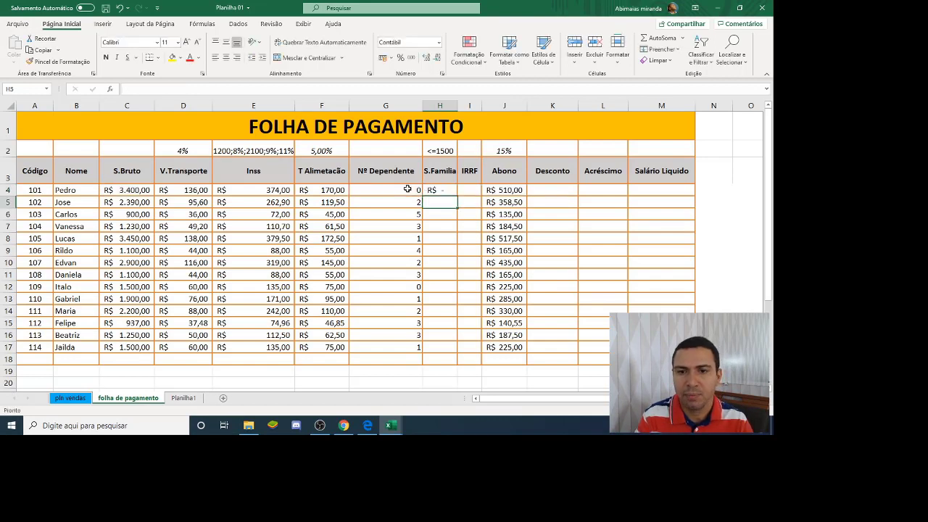
Step: Fill the S.Familia formula from H4 down through H17 and widen column H to fit the amounts
left_click(444, 190)
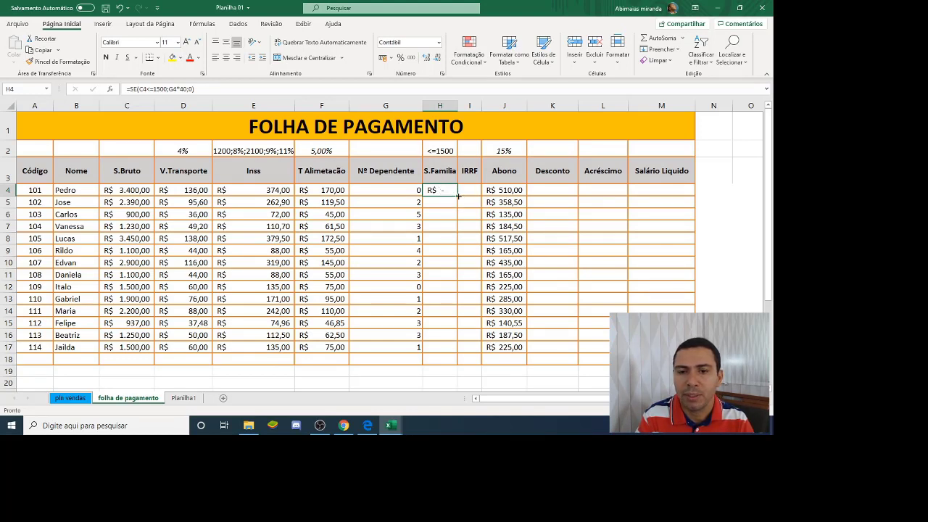
left_click_drag(457, 196, 458, 354)
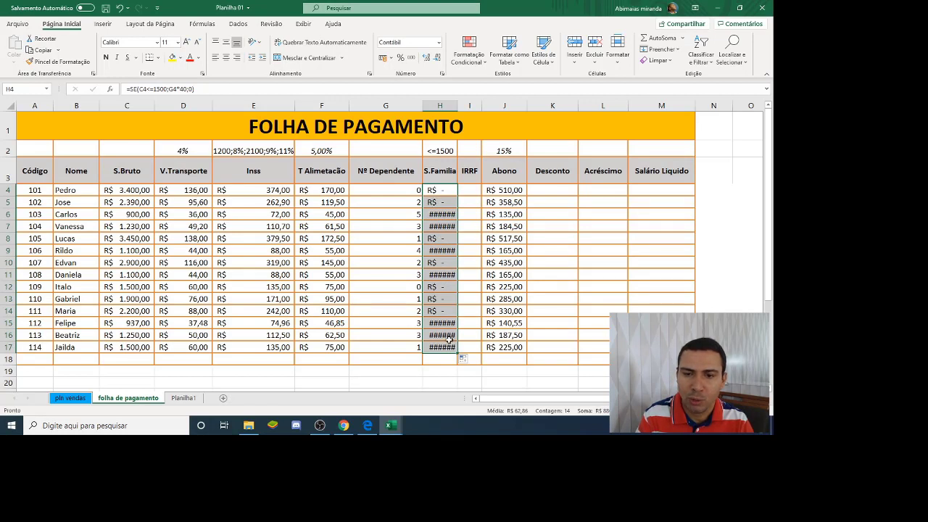
left_click_drag(459, 105, 471, 105)
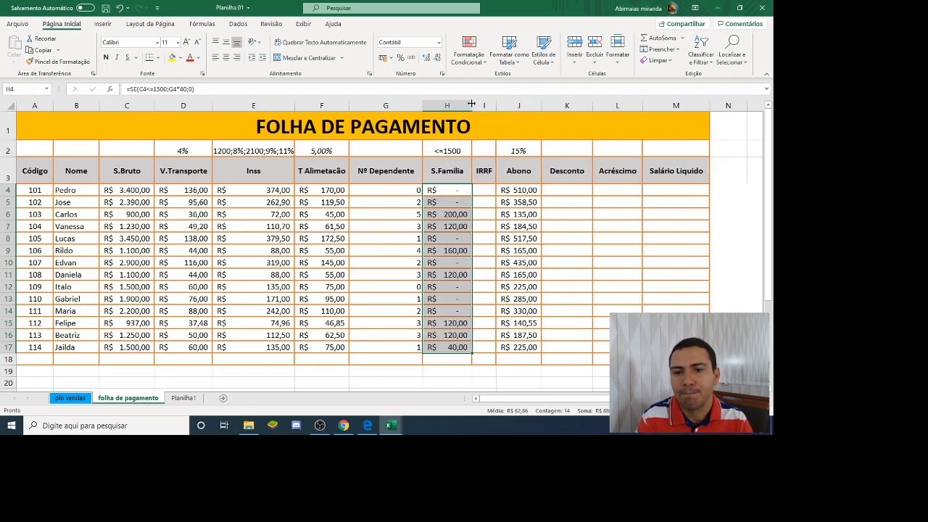
left_click(461, 264)
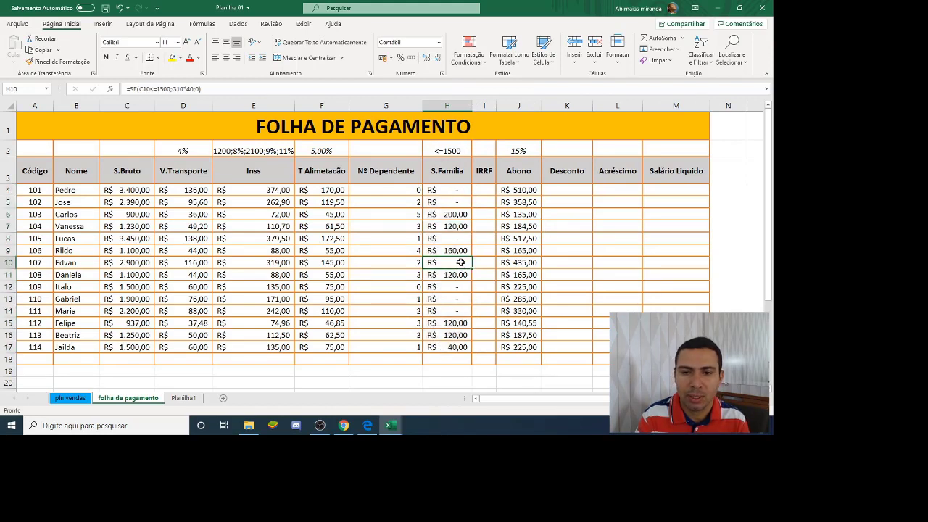
left_click(460, 236)
left_click(457, 206)
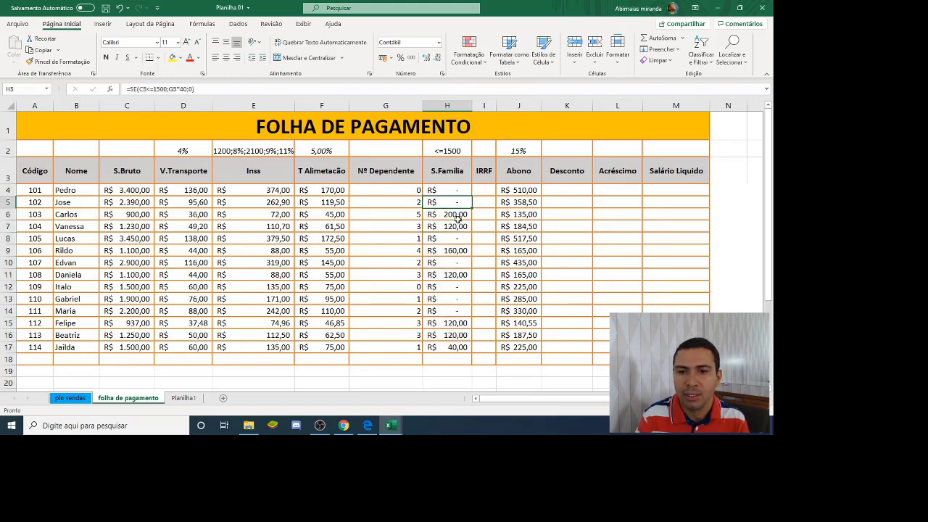
Step: Copy the Inss bracket text from E2 into I2 above IRRF and widen column I to fit it
left_click_drag(496, 106, 512, 107)
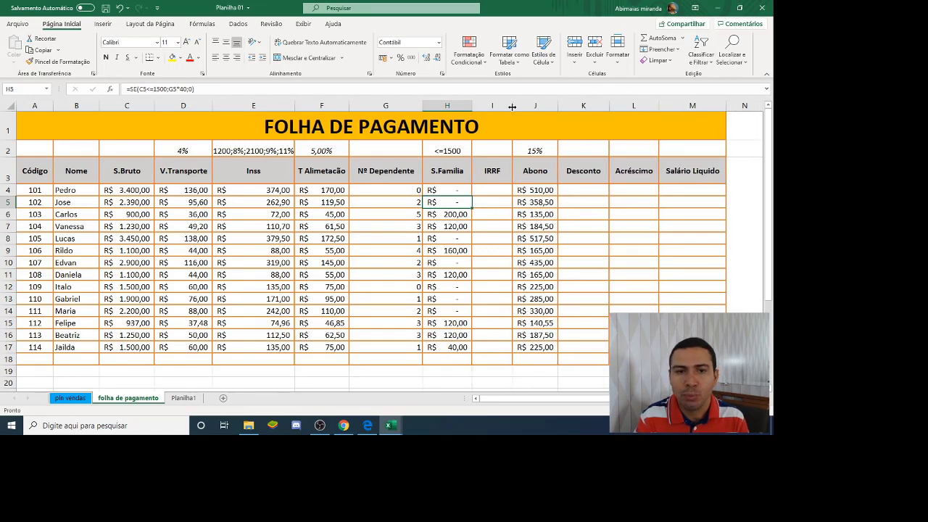
left_click(278, 151)
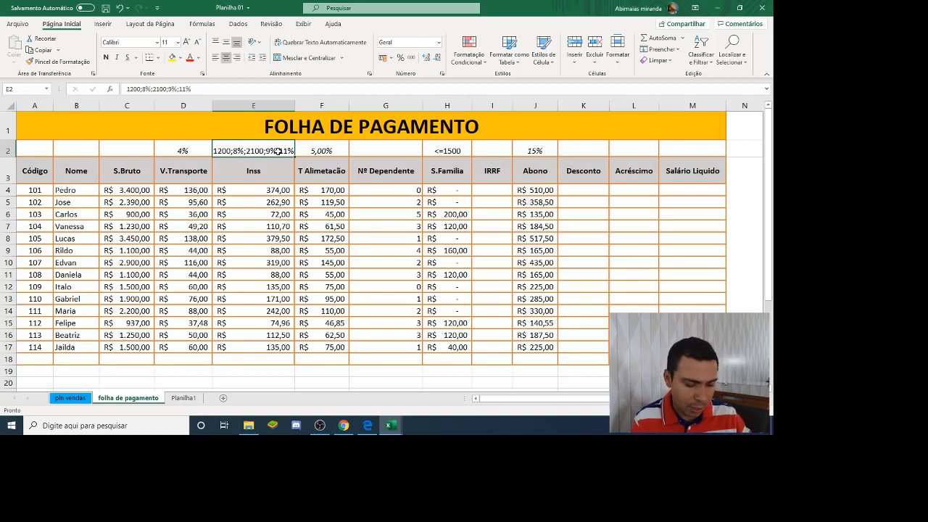
key("ctrl+c")
left_click(491, 150)
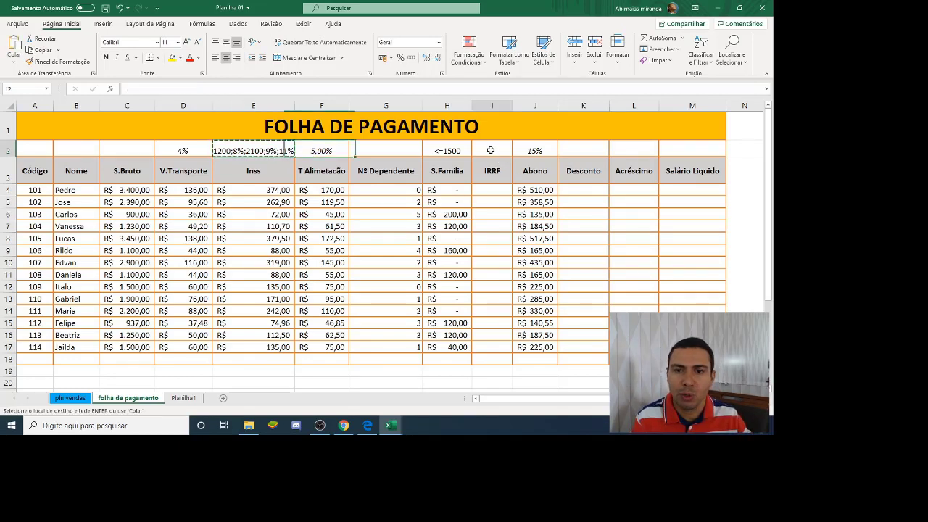
key("ctrl+v")
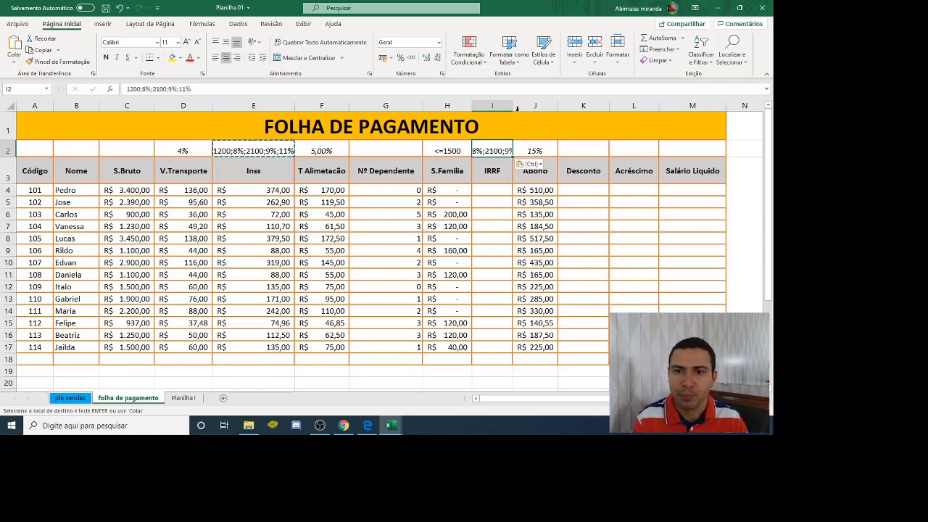
left_click_drag(514, 106, 562, 106)
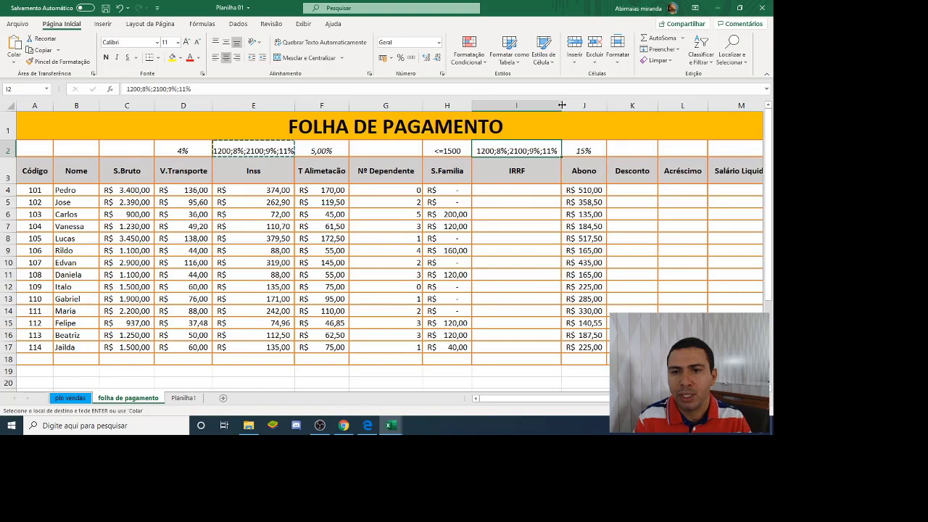
Step: Change the first bracket of the IRRF text in I2 to 1900;0
left_click(524, 190)
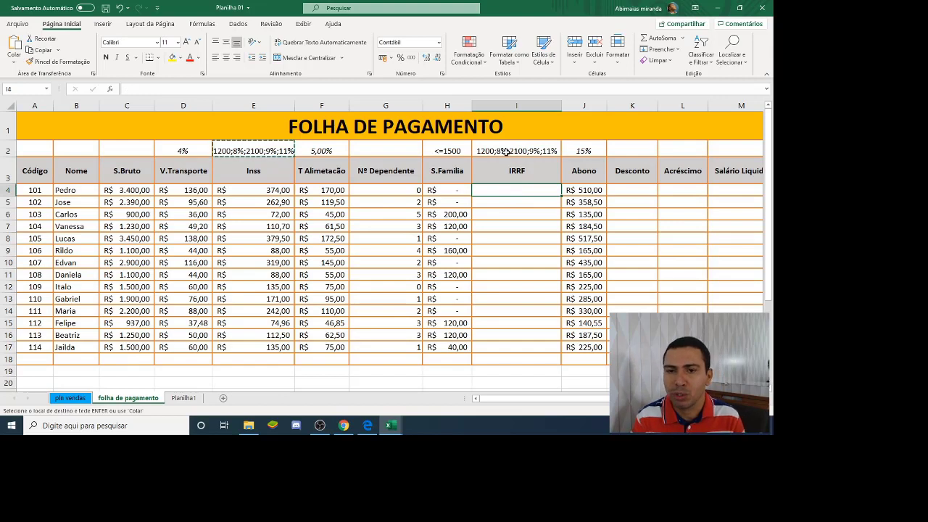
left_click(491, 152)
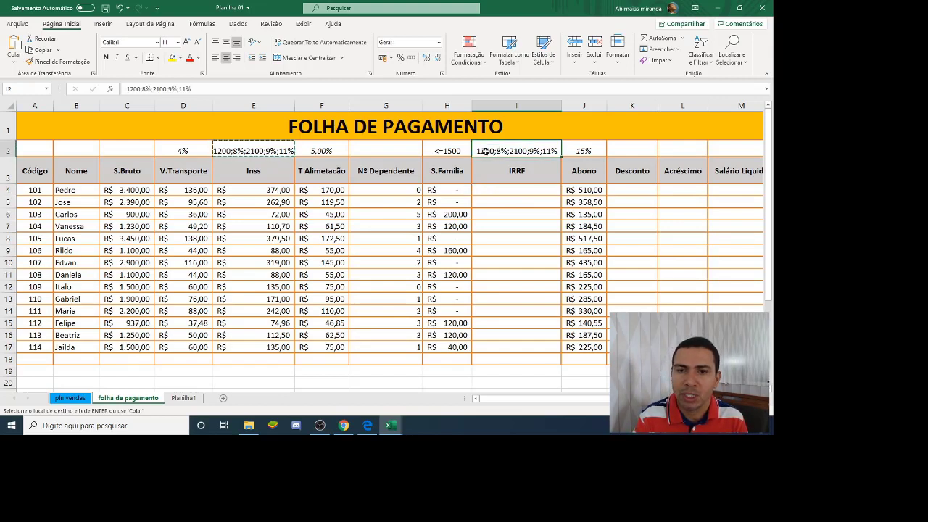
double_click(485, 151)
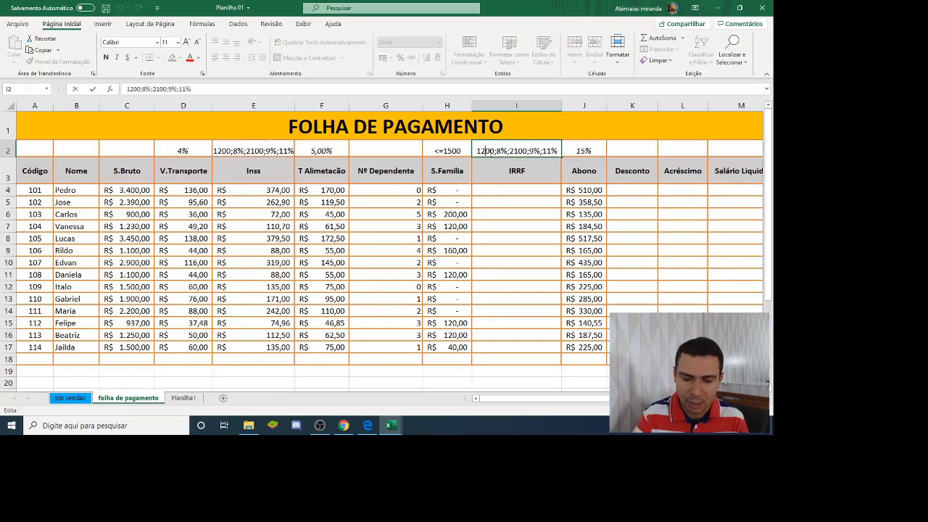
key("BackSpace")
type("9")
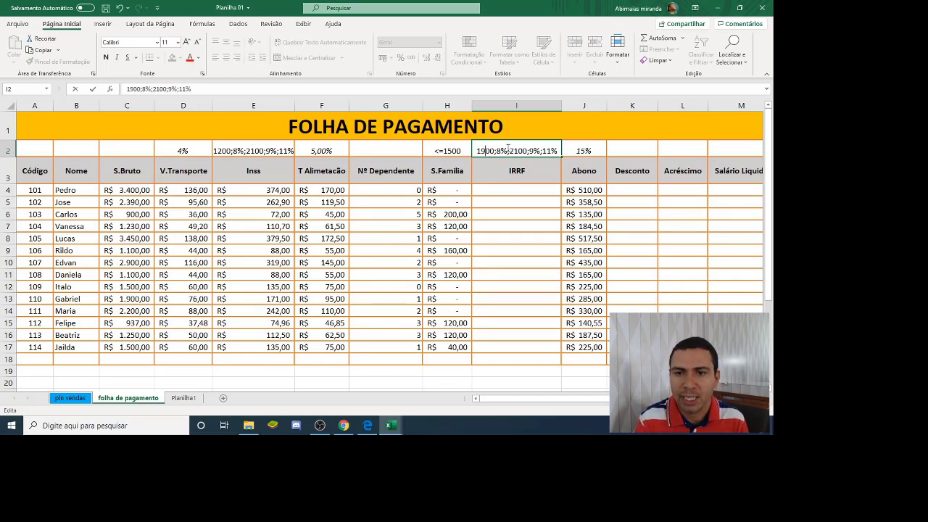
key("BackSpace")
key("BackSpace")
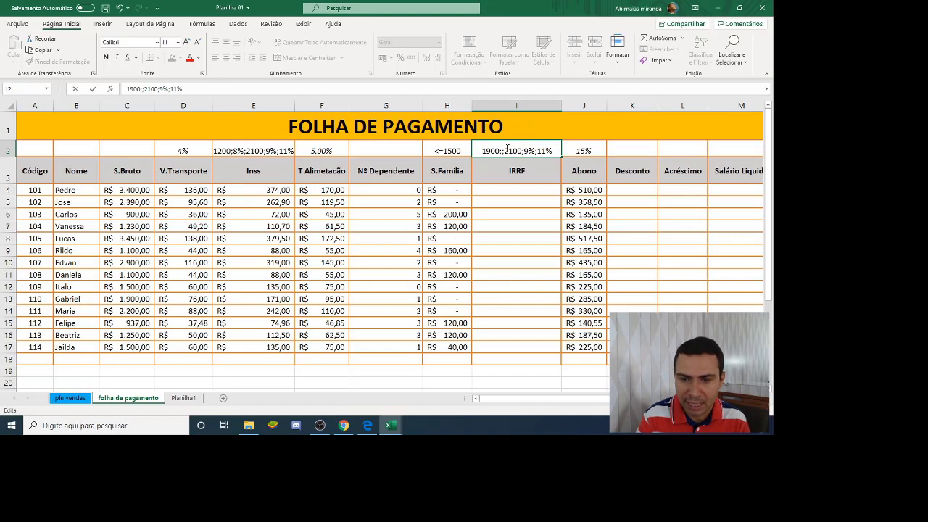
type("0")
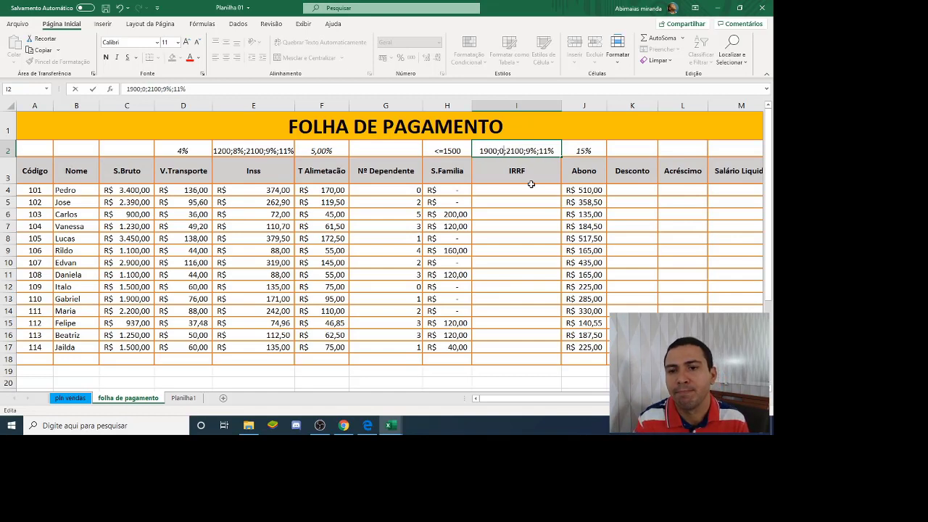
Step: Change the second bracket of the IRRF text in I2 to 3100;11%
left_click(512, 150)
key("BackSpace")
type("3")
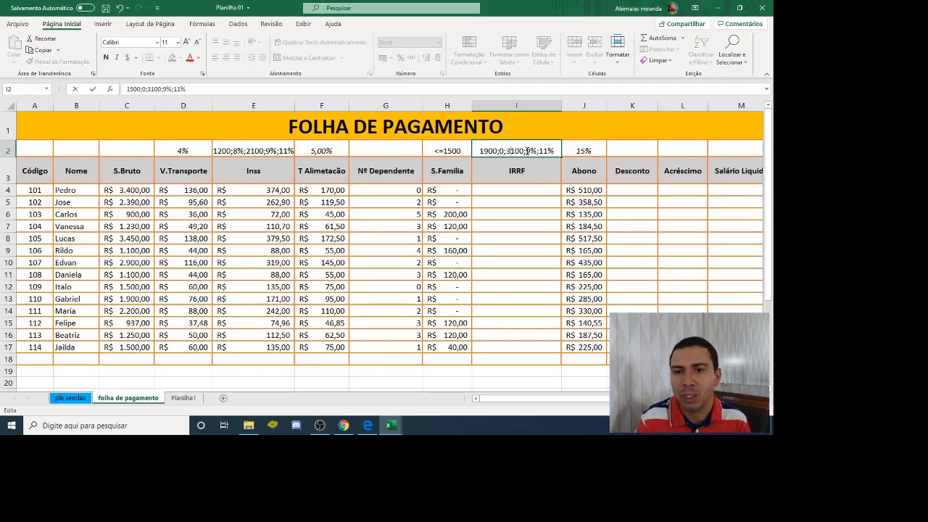
left_click(529, 150)
key("BackSpace")
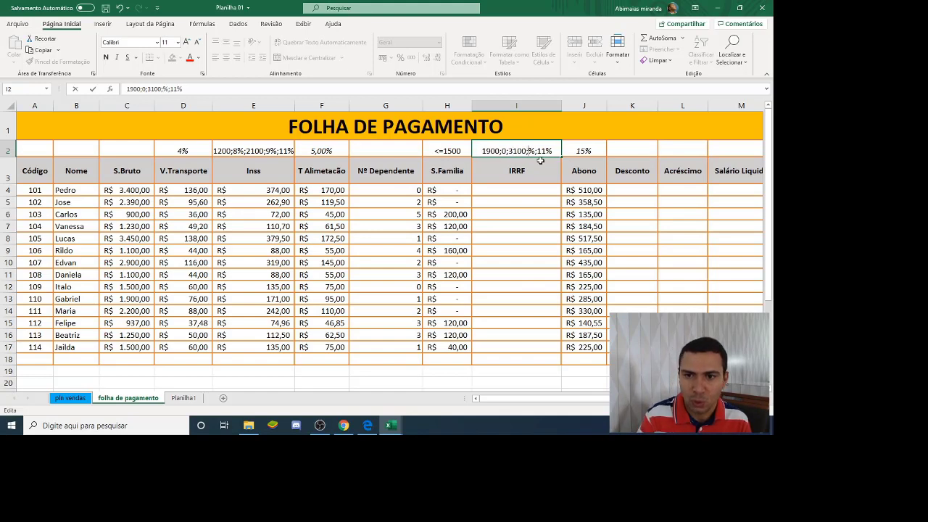
type("11")
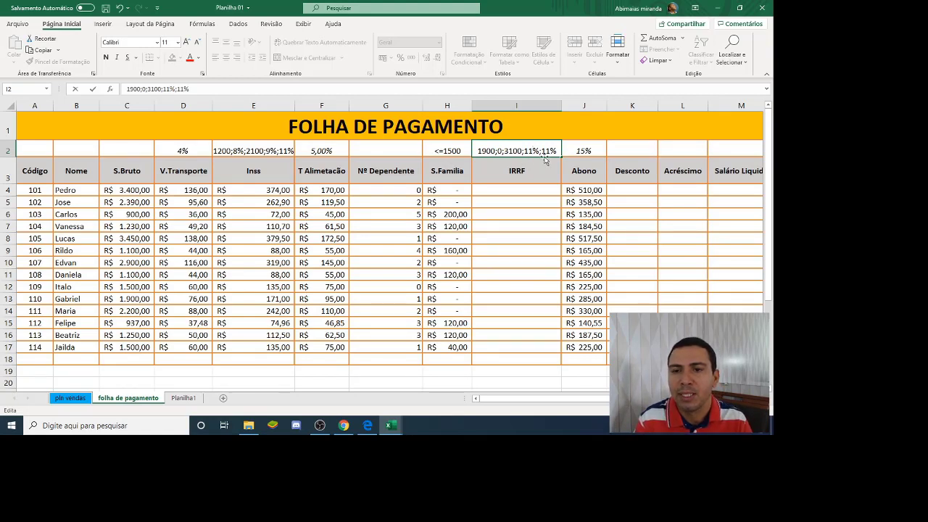
Step: Change the final rate of the IRRF bracket text in I2 to 15%
left_click(548, 151)
key("BackSpace")
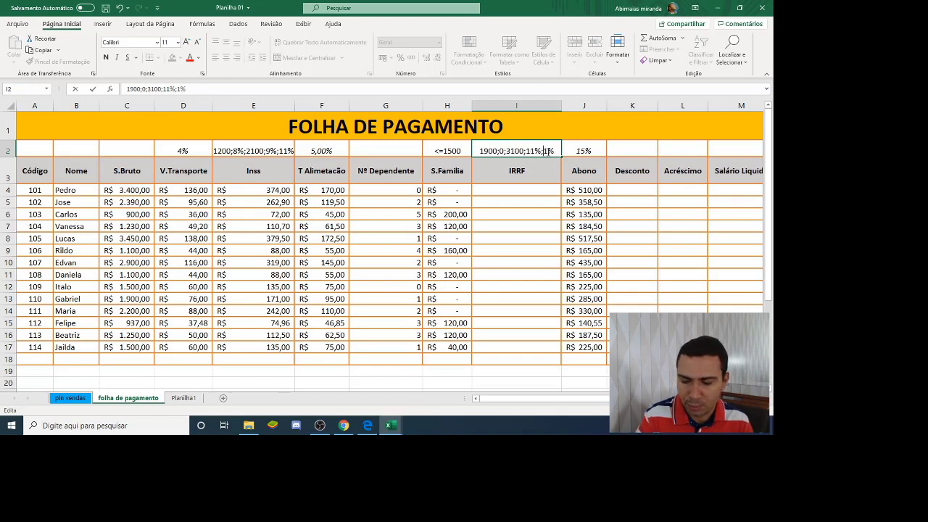
type("5")
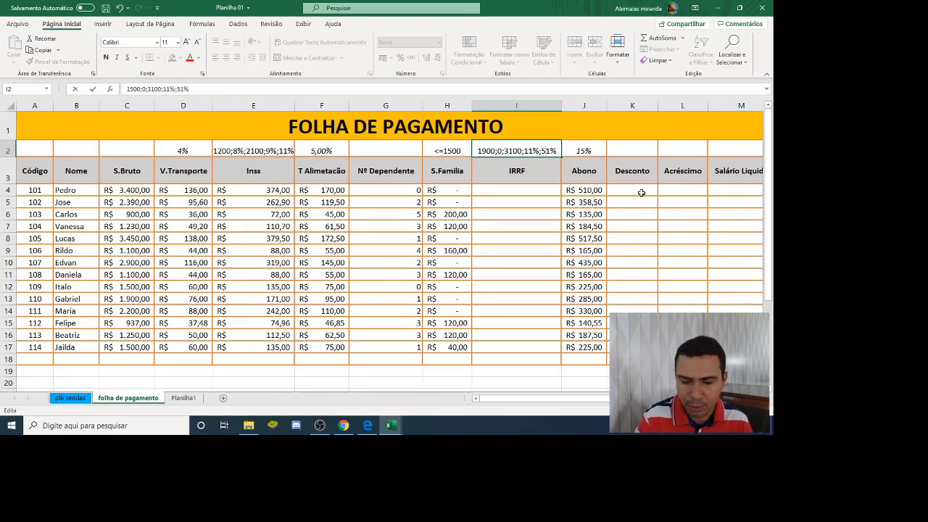
key("BackSpace")
key("BackSpace")
key("BackSpace")
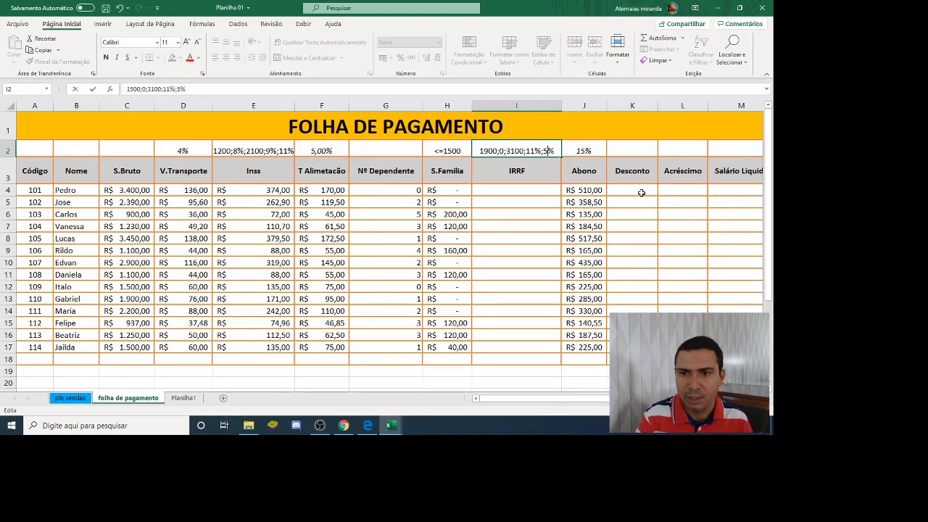
type("15%")
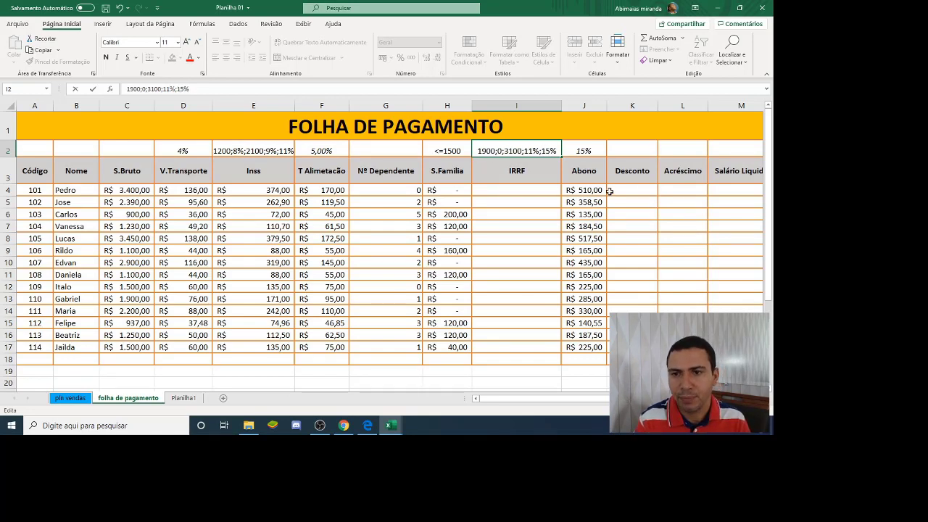
left_click(516, 193)
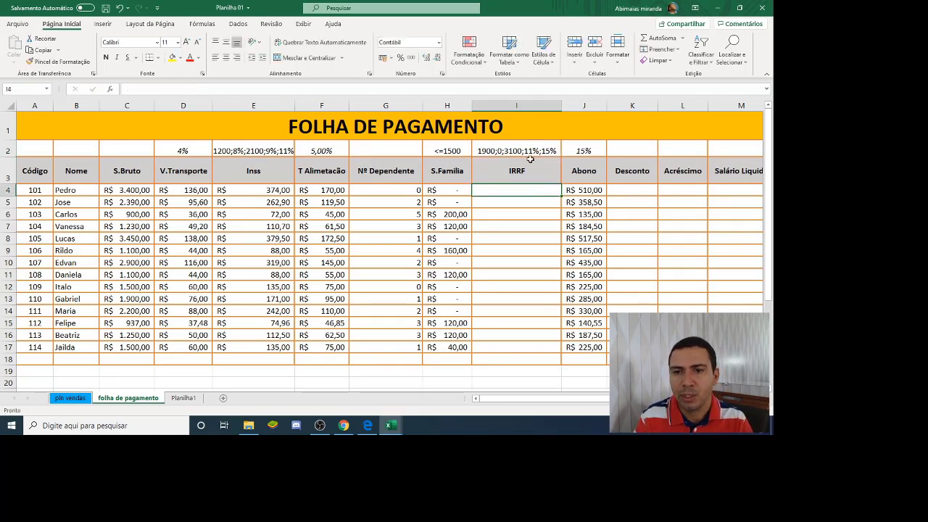
left_click(528, 152)
left_click(513, 189)
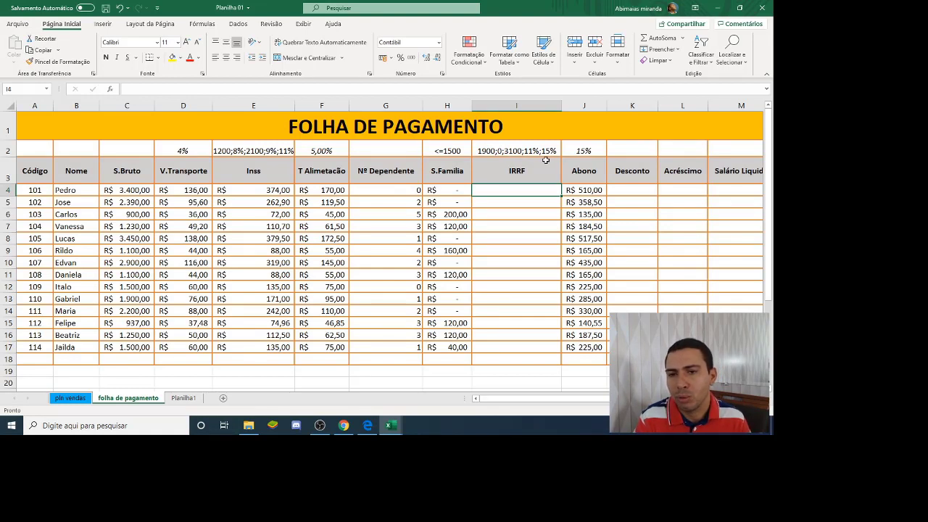
left_click(493, 153)
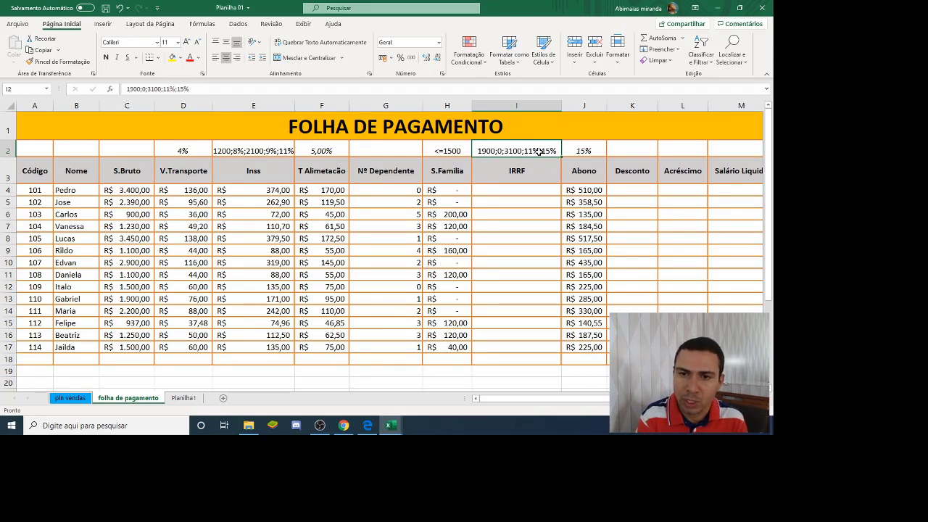
Step: Start an SE formula in I4 under IRRF that tests whether the gross salary meets C4<=1900
left_click(523, 189)
type("=")
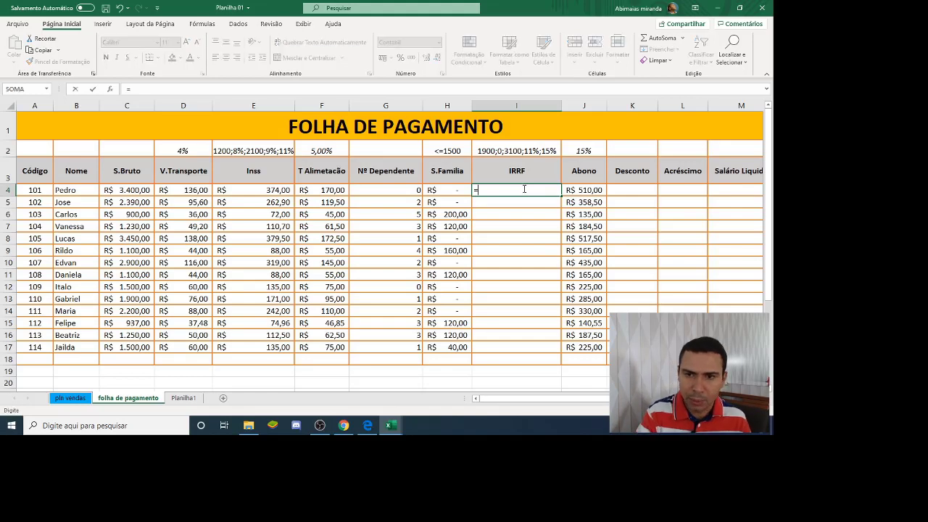
type("SE")
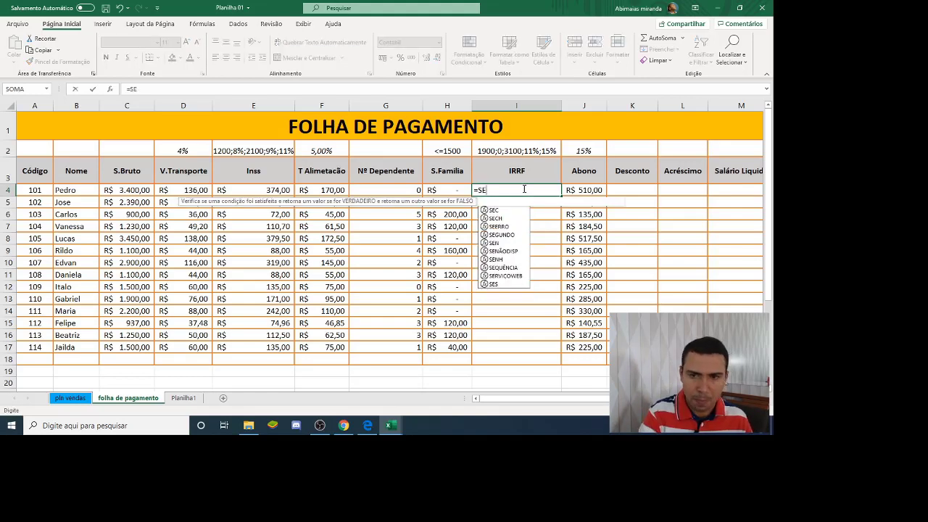
type("(")
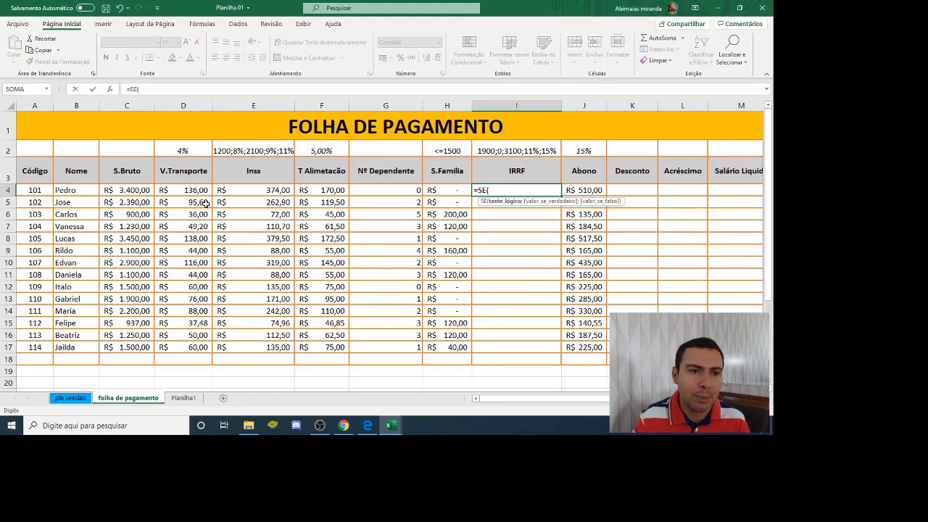
left_click(135, 190)
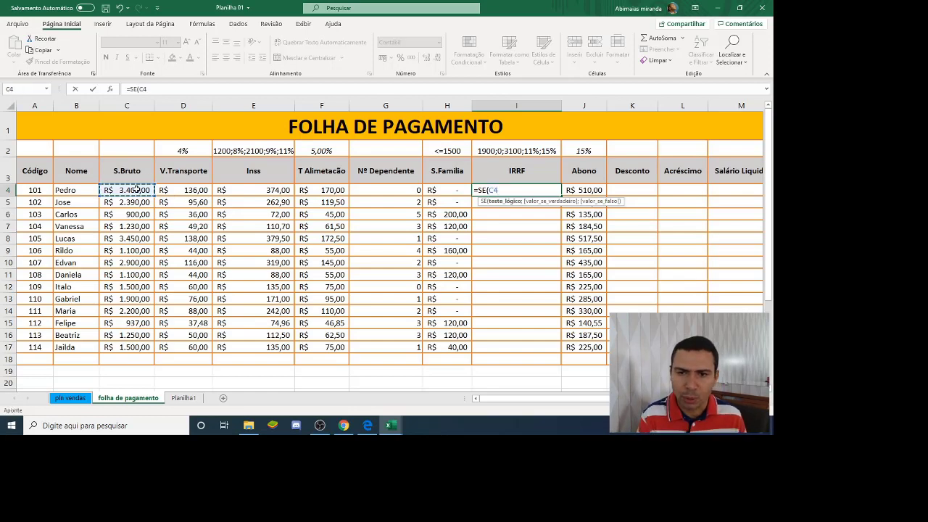
type("<")
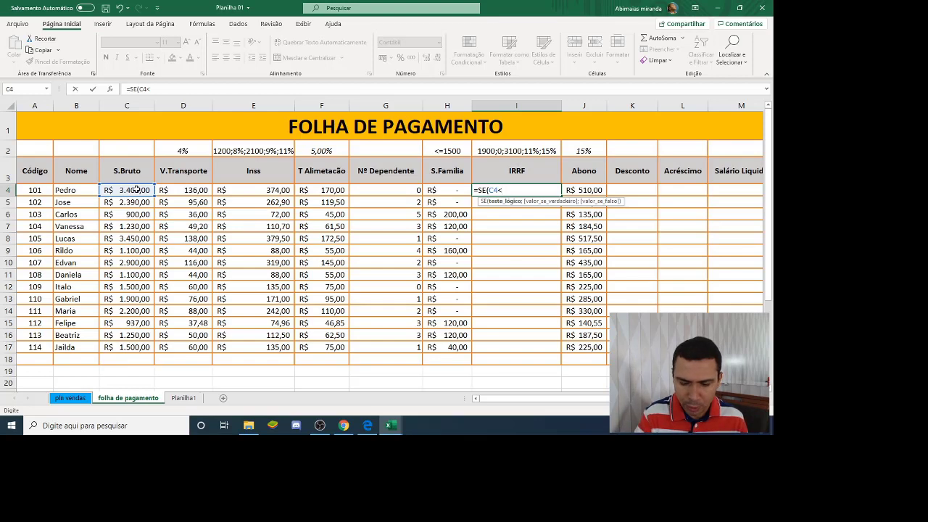
type("=")
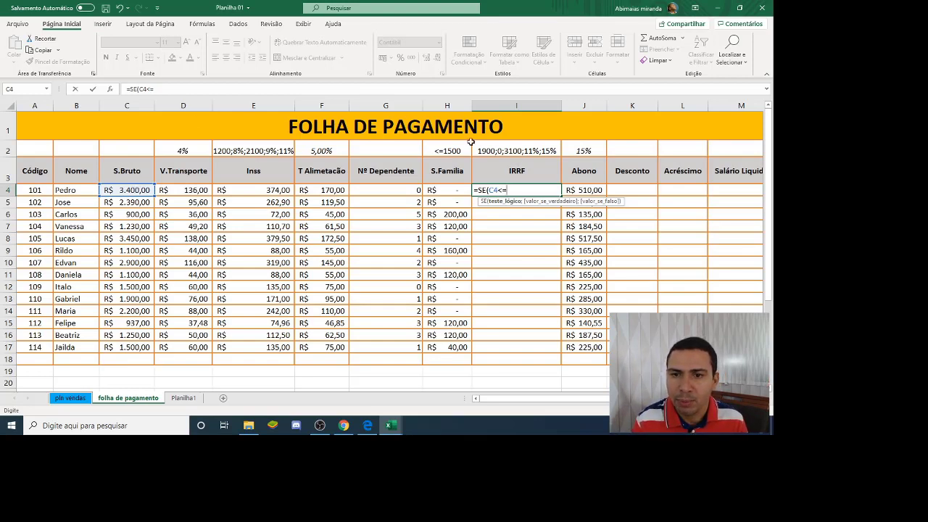
type("1900")
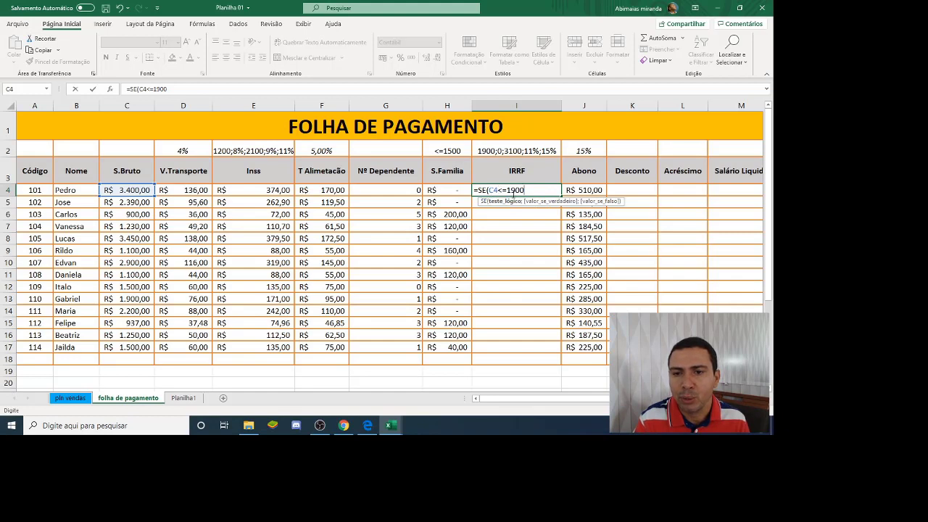
type(";")
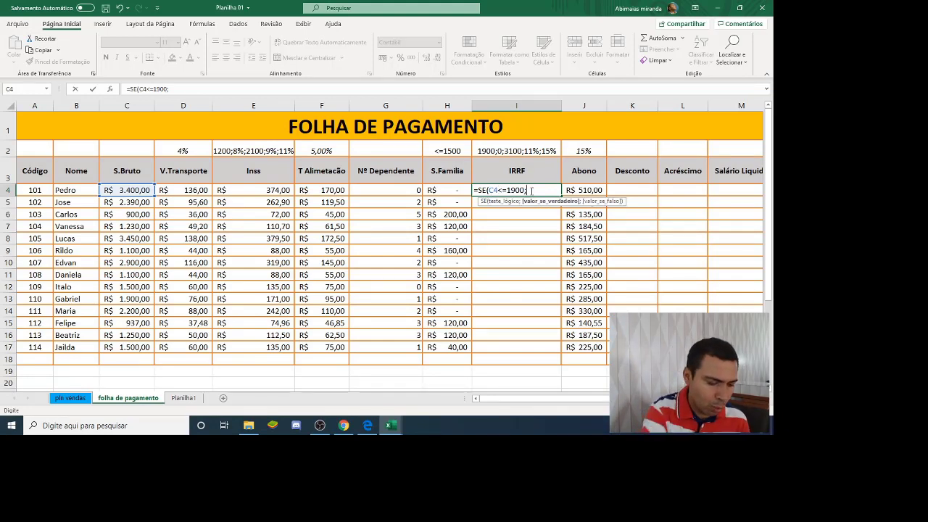
type("\"I")
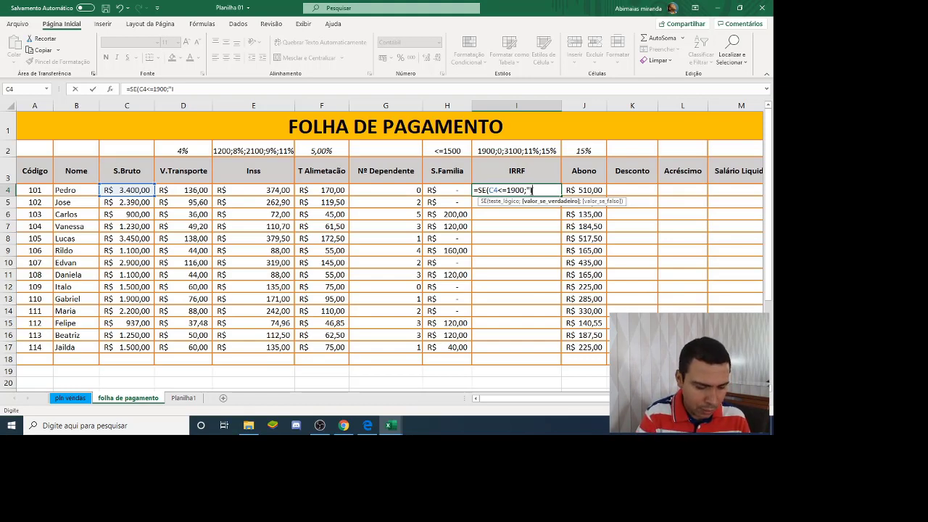
type("SENTO\"")
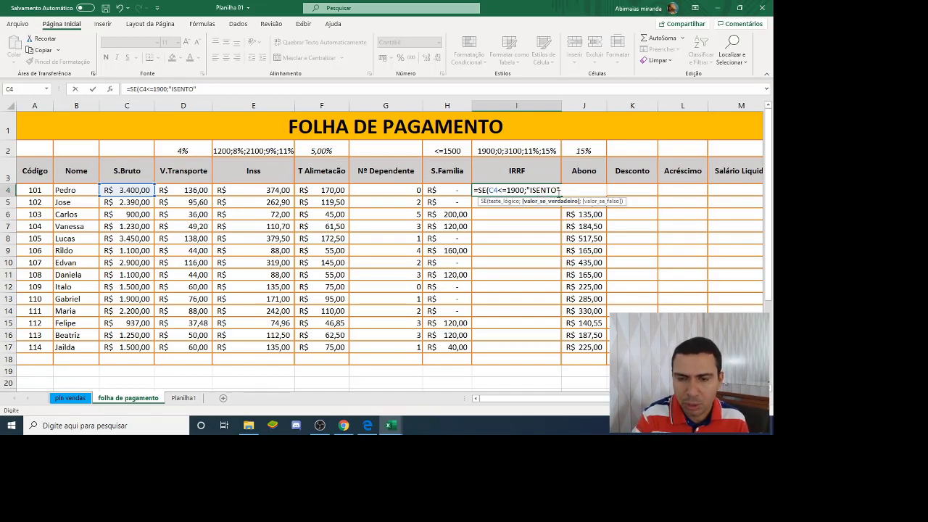
key("BackSpace")
key("BackSpace")
key("BackSpace")
key("BackSpace")
key("BackSpace")
key("BackSpace")
key("BackSpace")
key("BackSpace")
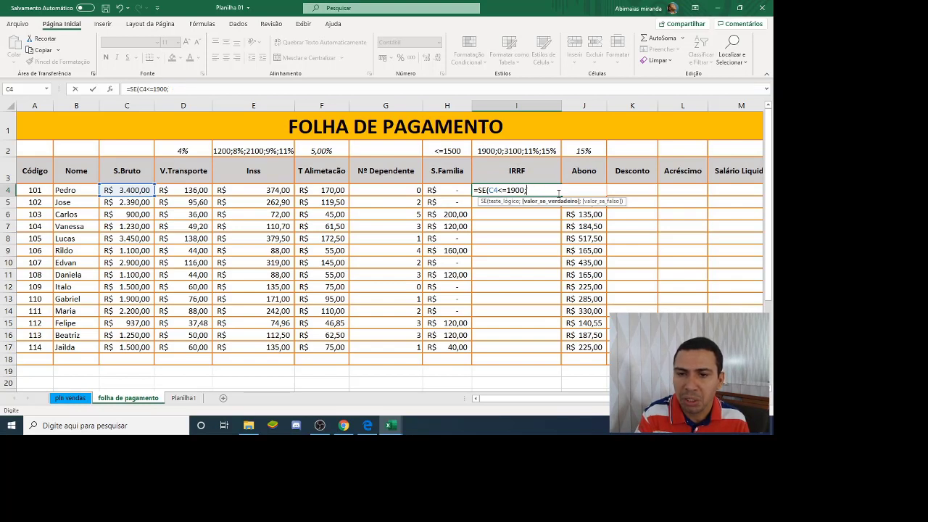
Step: Give the first SE condition in I4 the result 0 and nest a second SE testing C4<=3100
type("0")
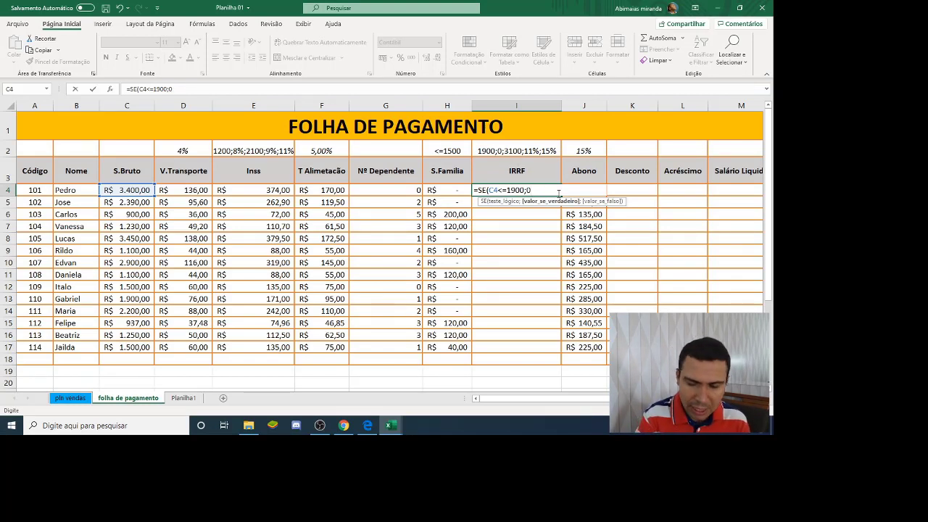
type(";")
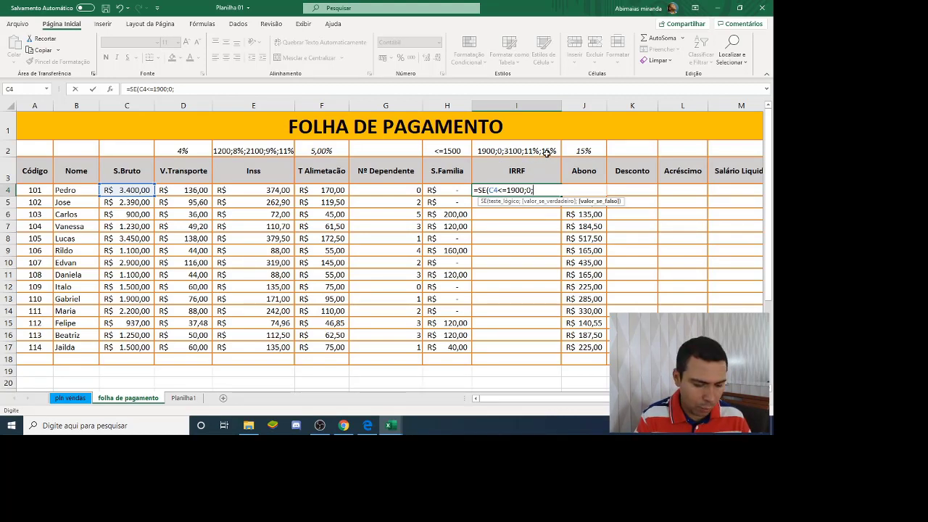
type("SE")
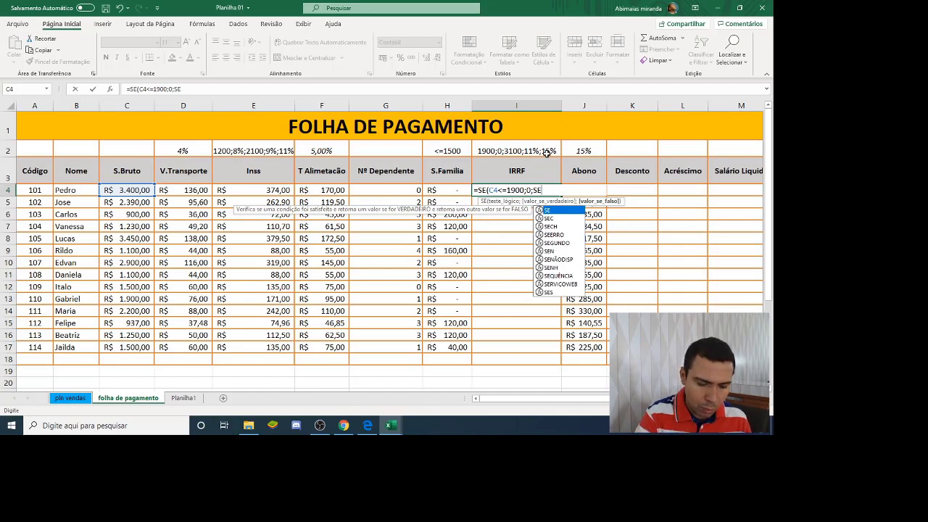
type("(C4")
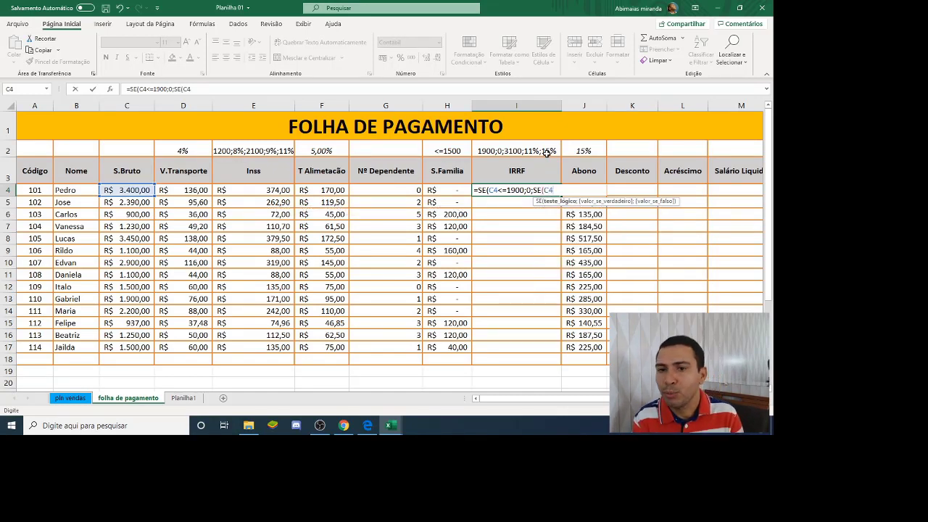
type("<")
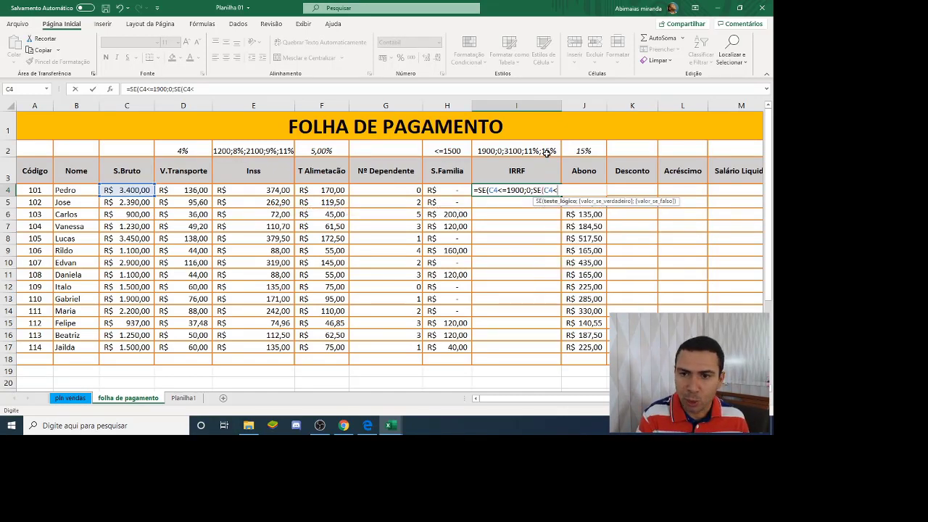
type("=")
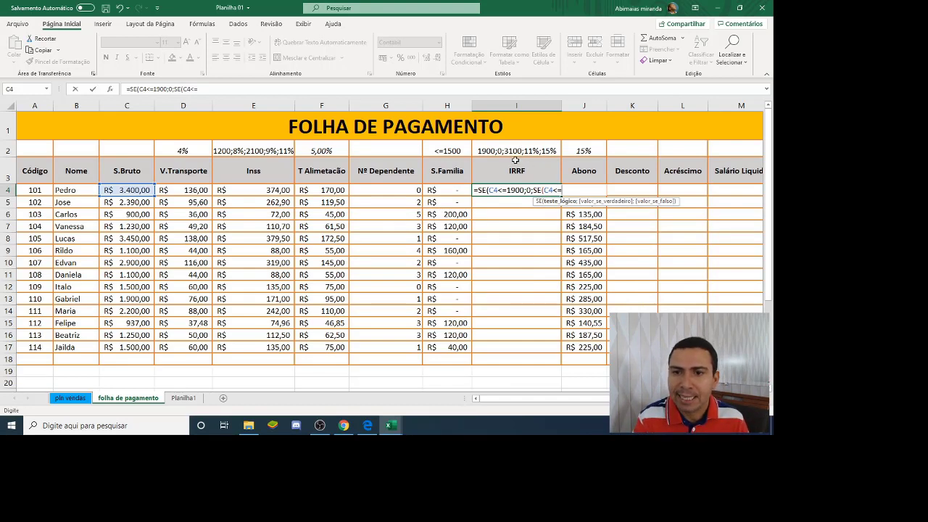
type("31")
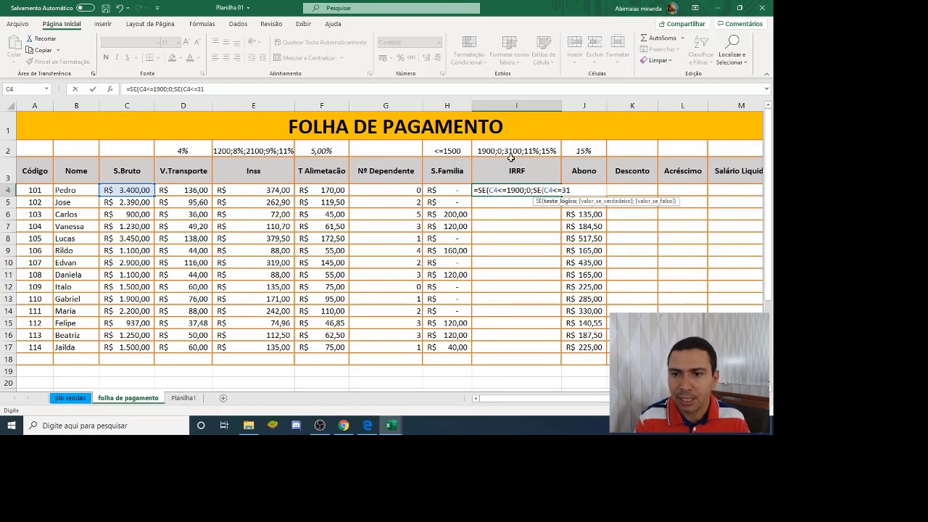
type("00")
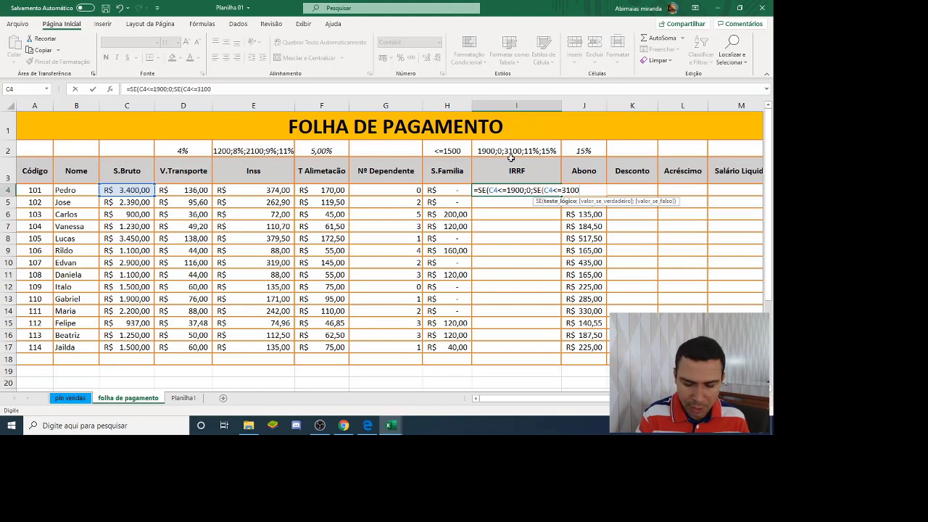
type(";")
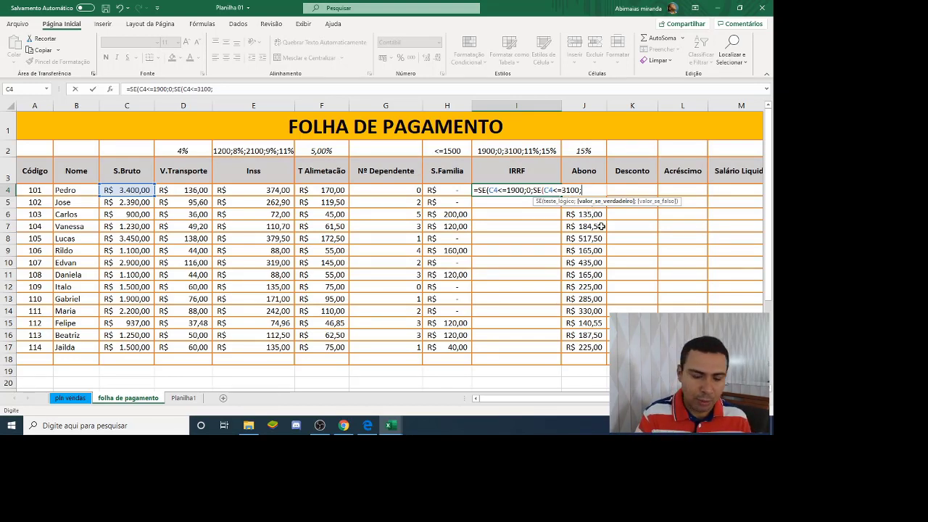
Step: Complete the nested SE in I4 with C4*11% as the true result and C4*15% otherwise, and fill the IRRF formula down to I17
type("C4")
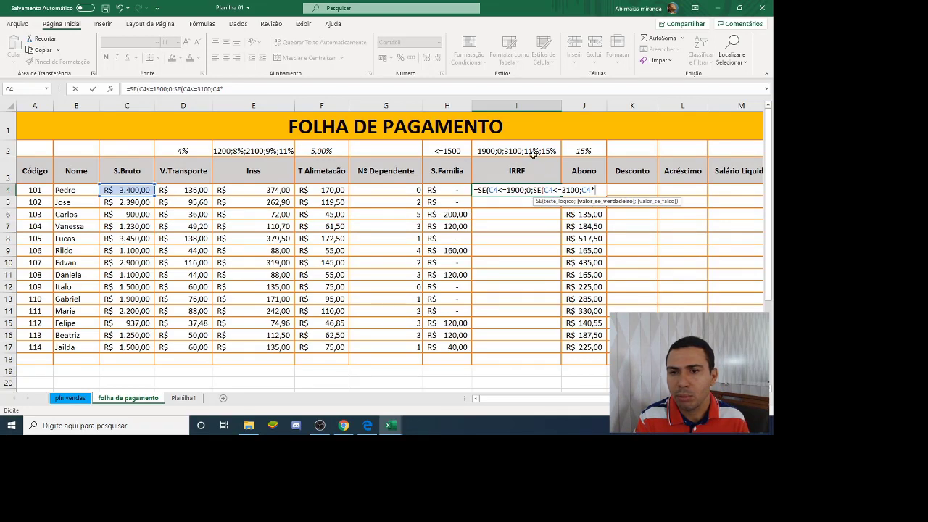
type("*11")
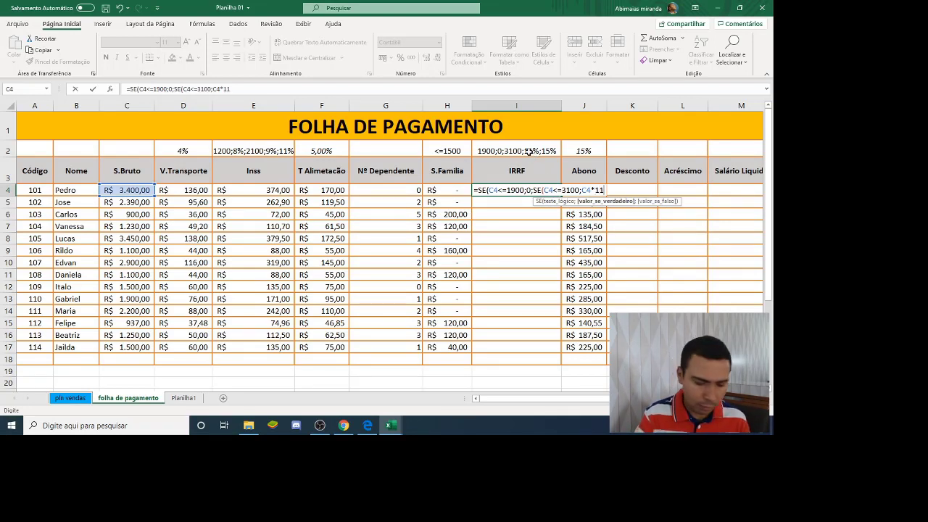
type("%")
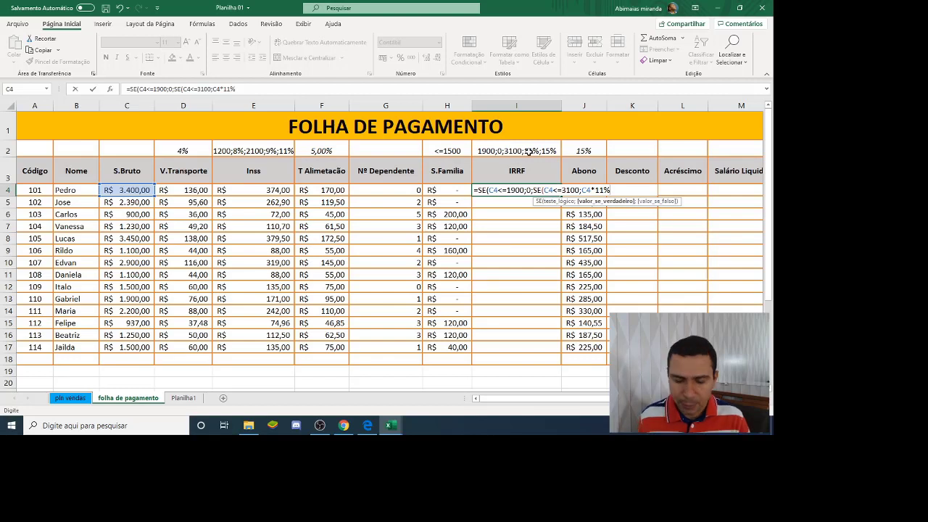
type(";C")
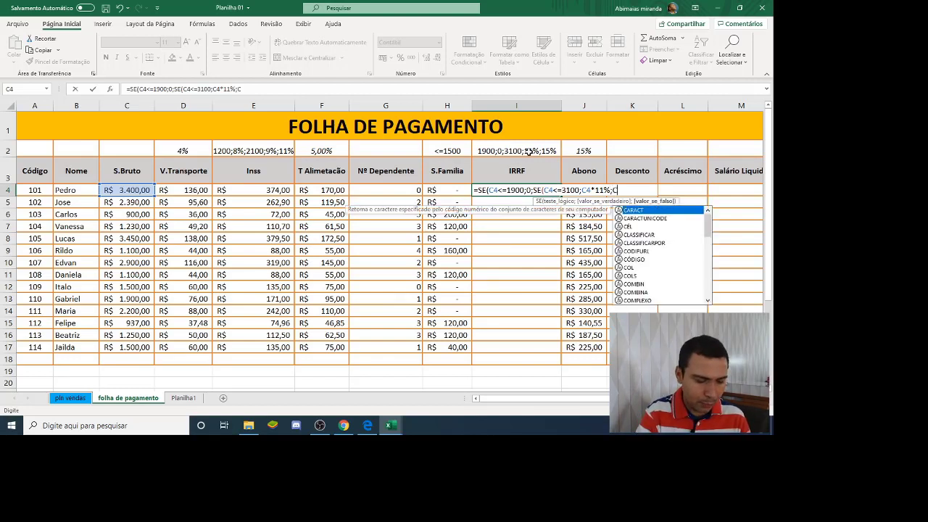
type("4*")
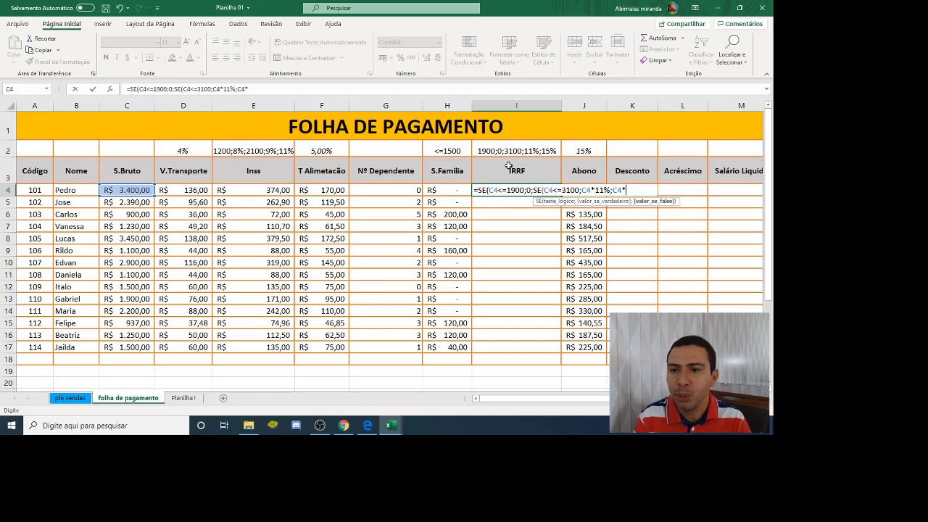
type("15")
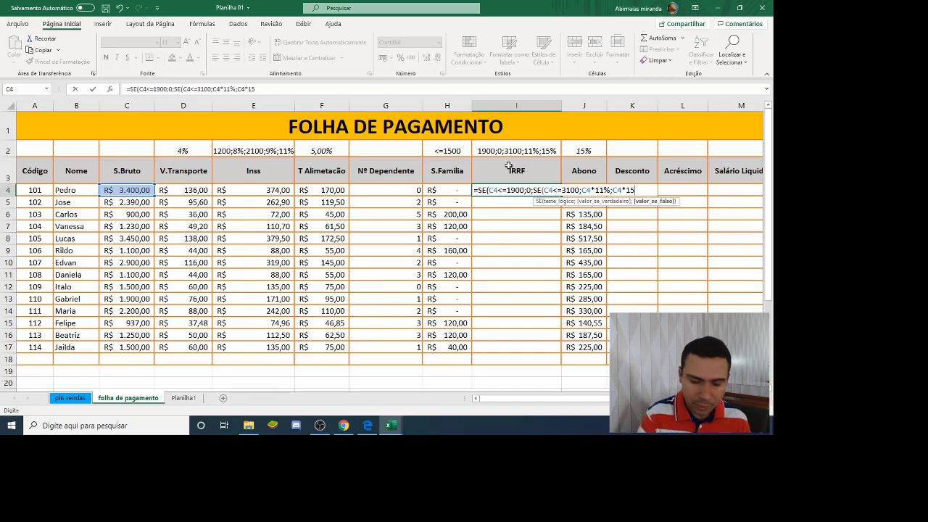
type("%")
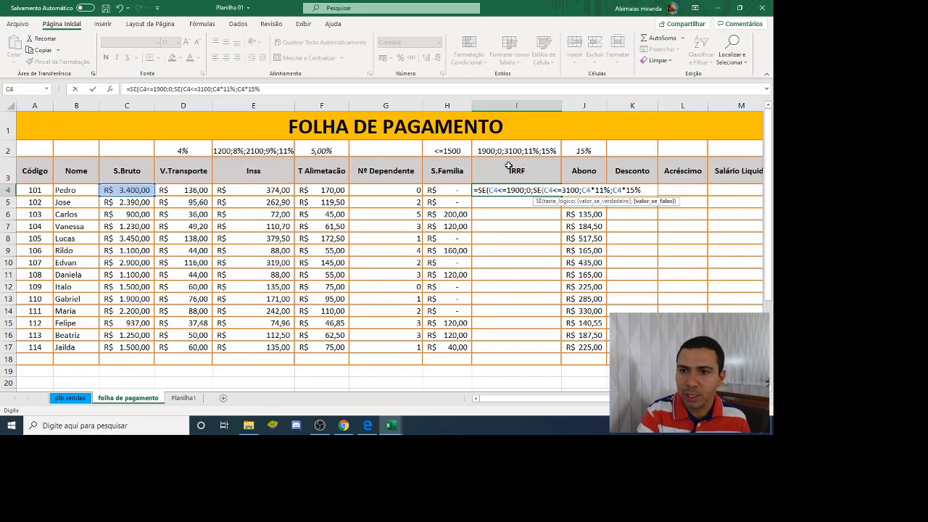
type("))")
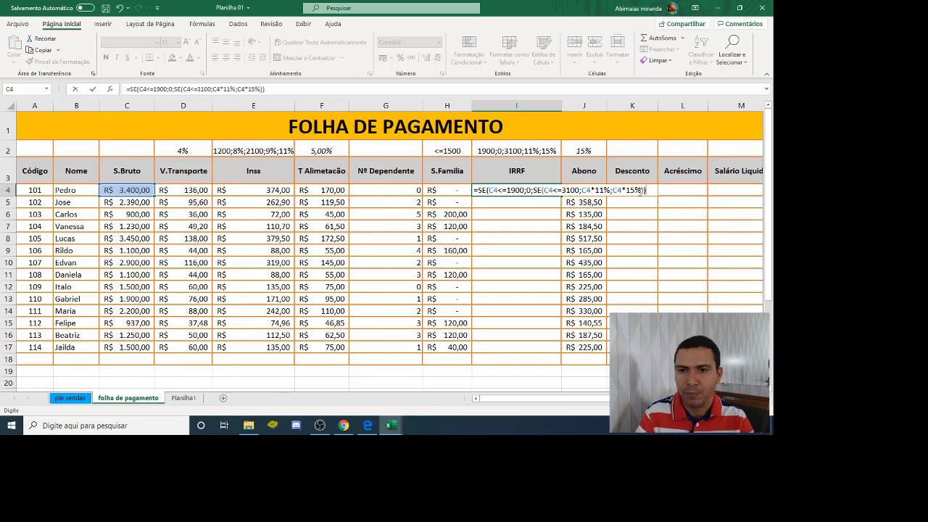
key("Return")
left_click(541, 191)
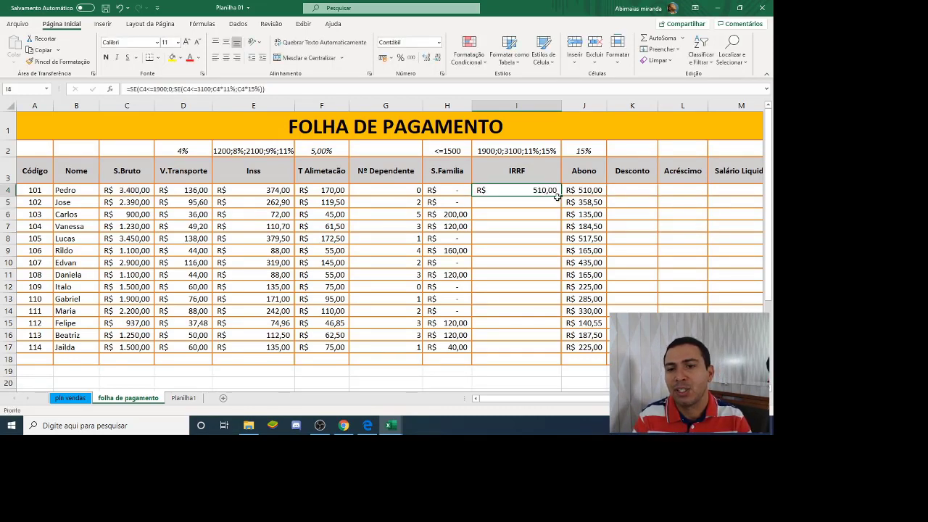
left_click_drag(559, 196, 551, 349)
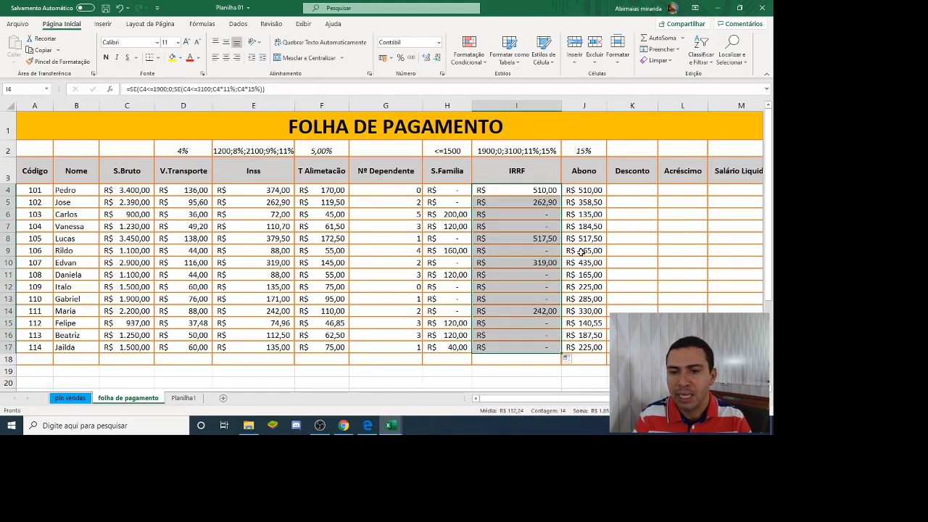
Step: Enter =SOMA(D4;E4;I4) in K4 under Desconto to total the transport, Inss and IRRF deductions
left_click(635, 193)
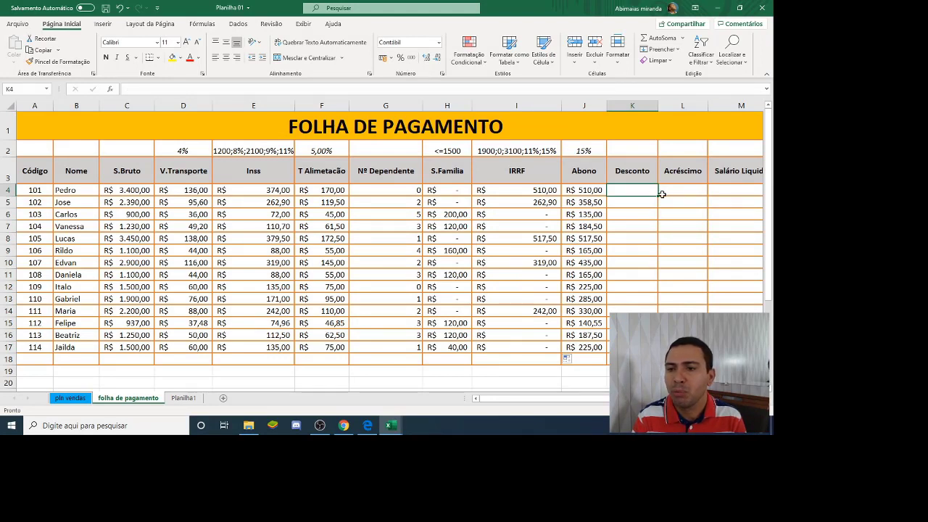
left_click(673, 191)
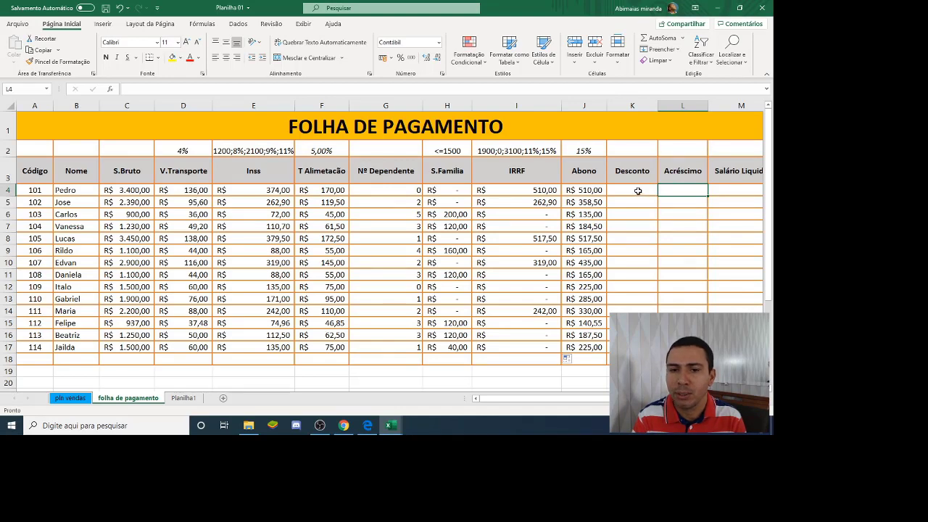
left_click(638, 190)
type("=")
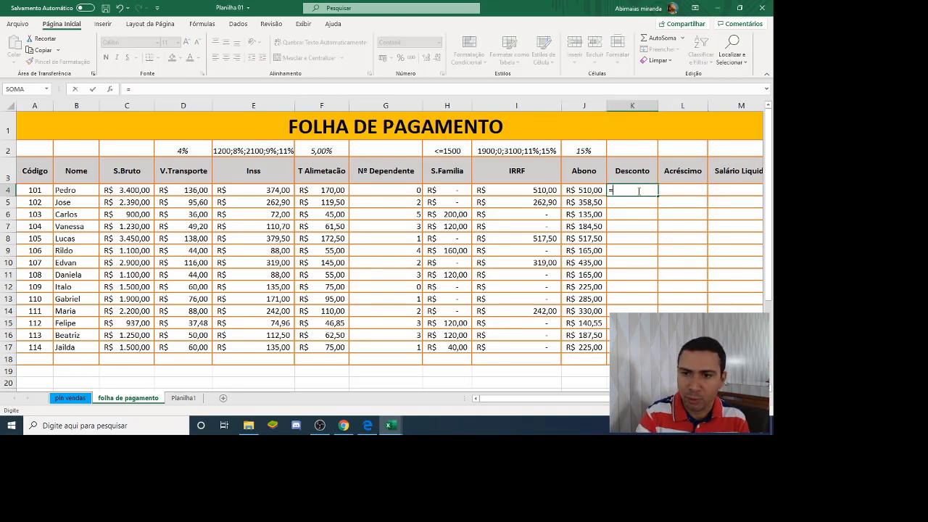
type("SOMA")
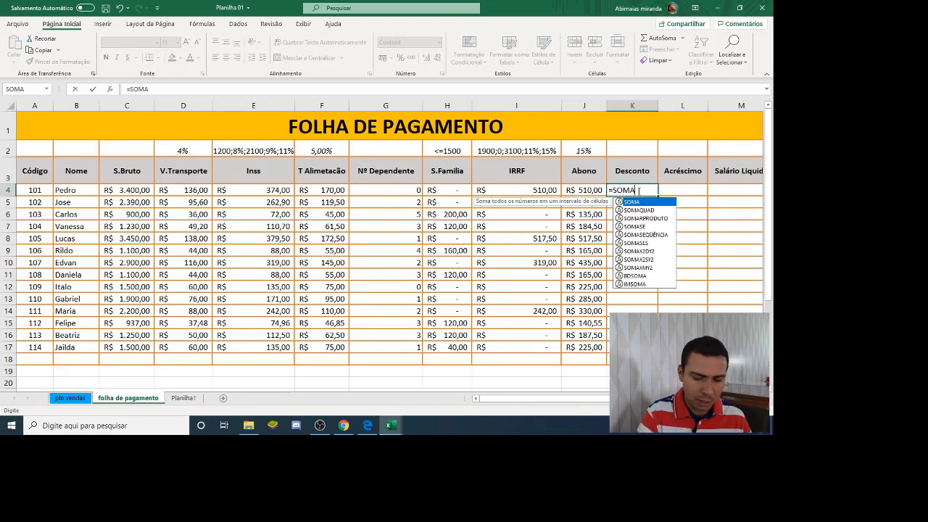
type("(")
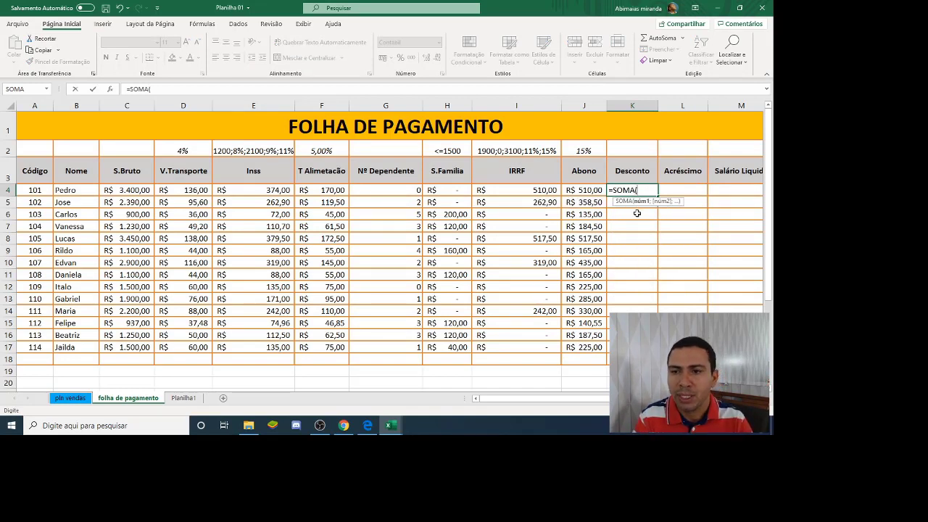
left_click(182, 190)
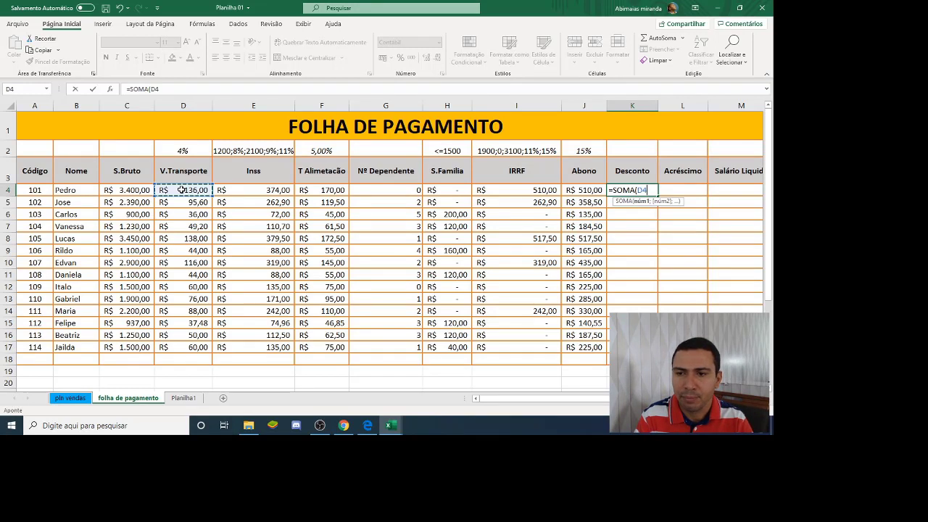
type(";")
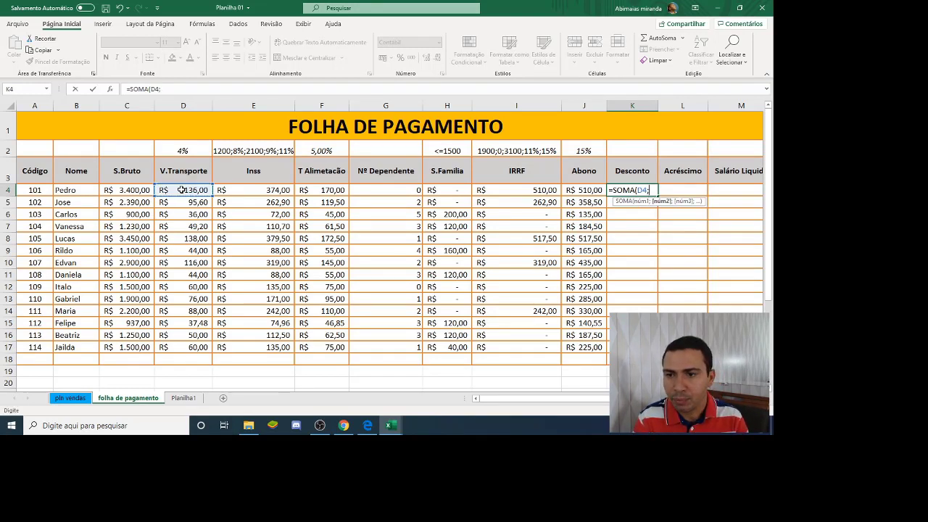
left_click(253, 190)
type(";")
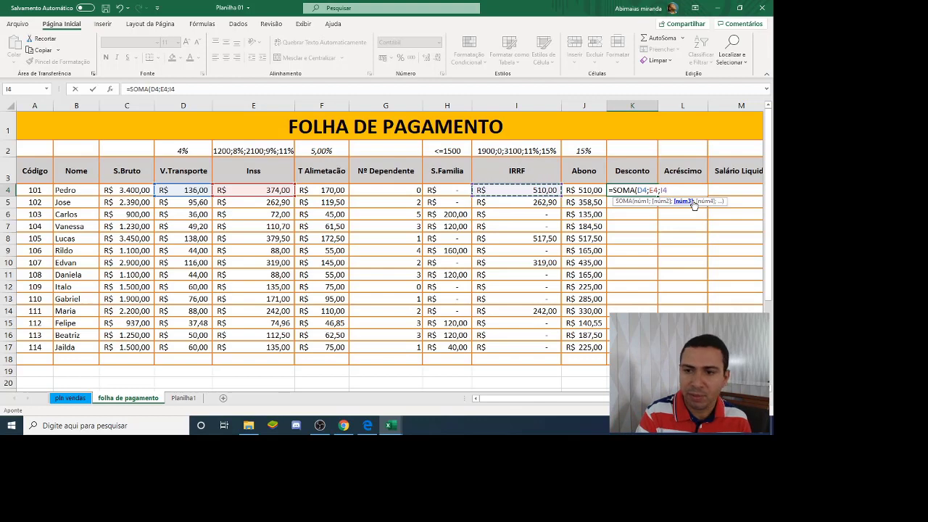
type(")")
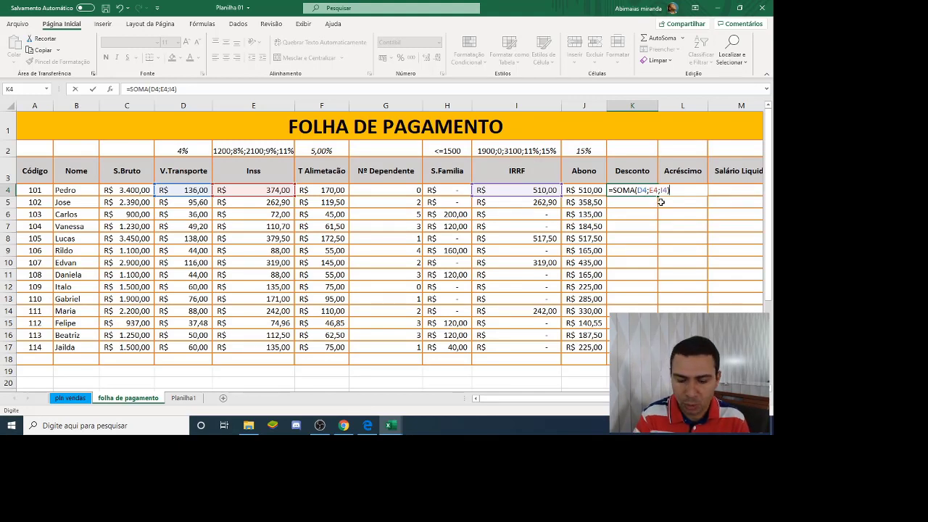
key("Return")
Step: Enter =SOMA(F4;H4;J4) in L4 under Acréscimo to add the food ticket, family allowance and bonus
left_click(667, 191)
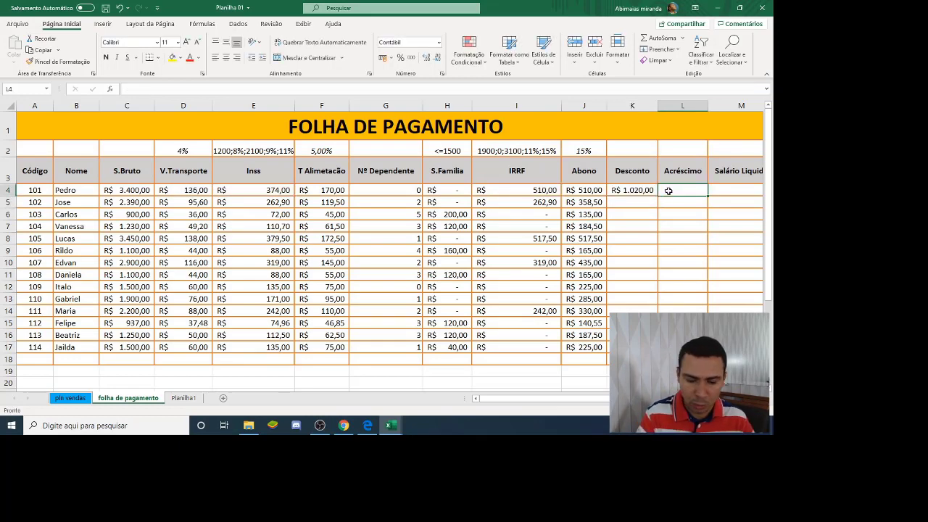
type("=SOMA")
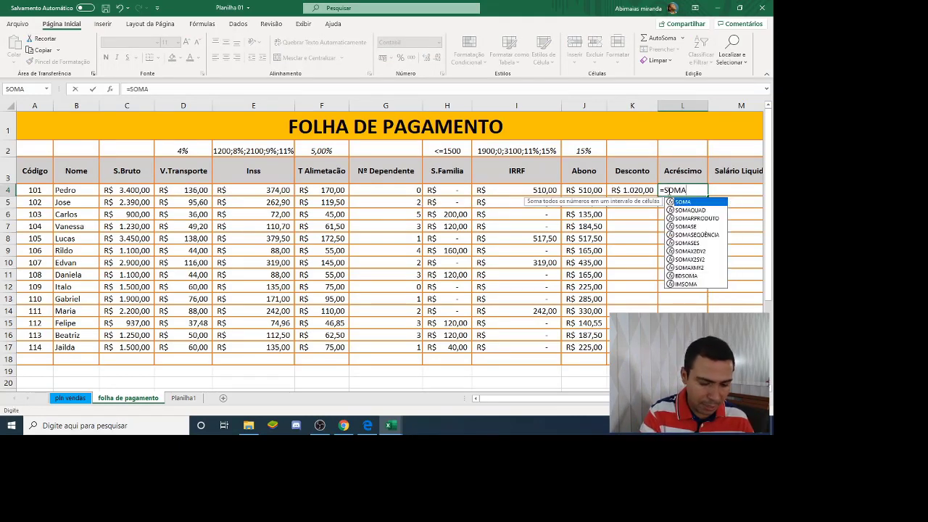
type("(")
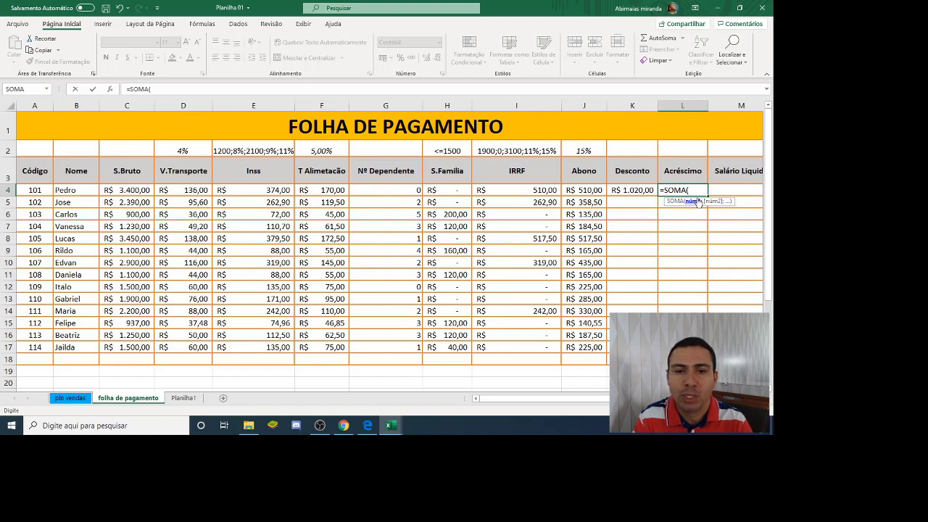
left_click(310, 190)
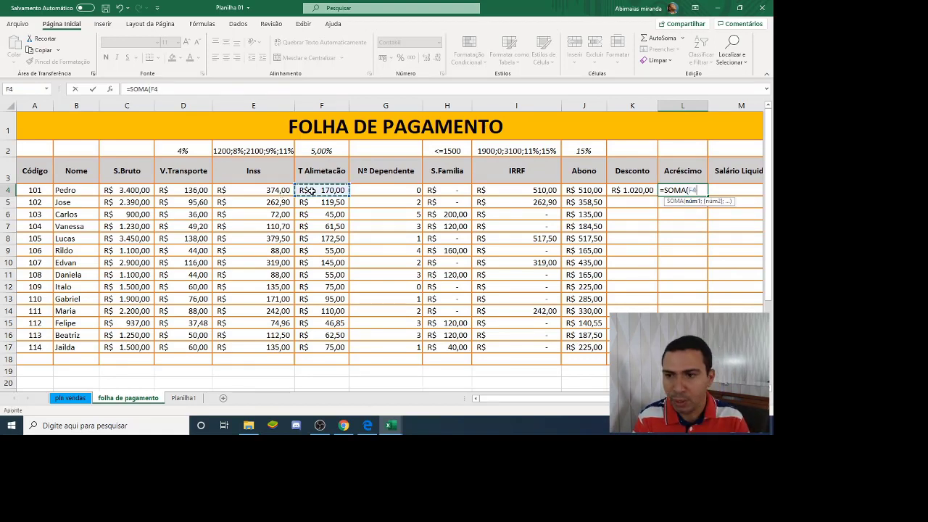
type(";")
left_click(456, 190)
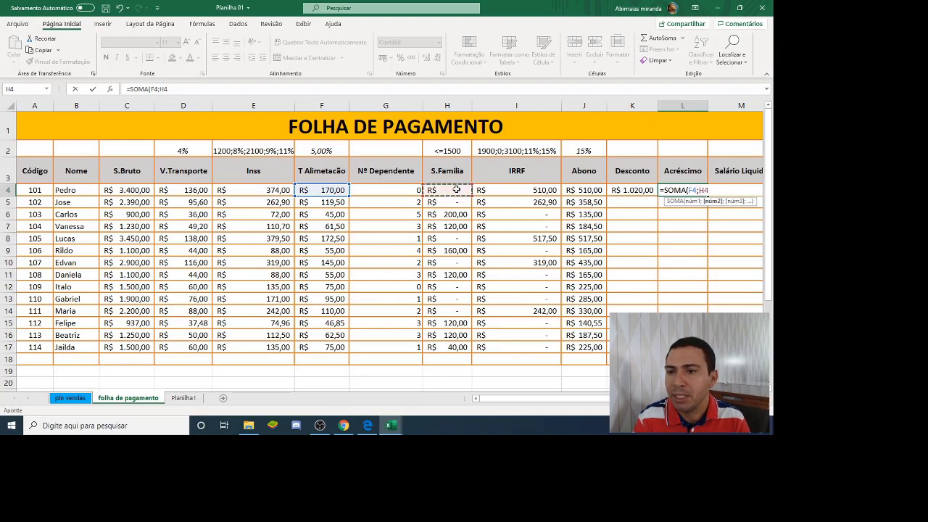
type(";")
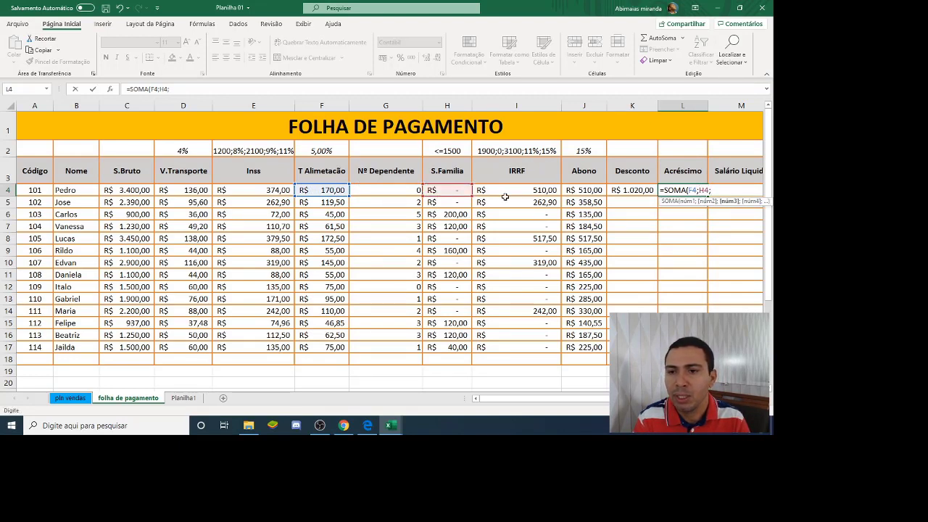
left_click(586, 191)
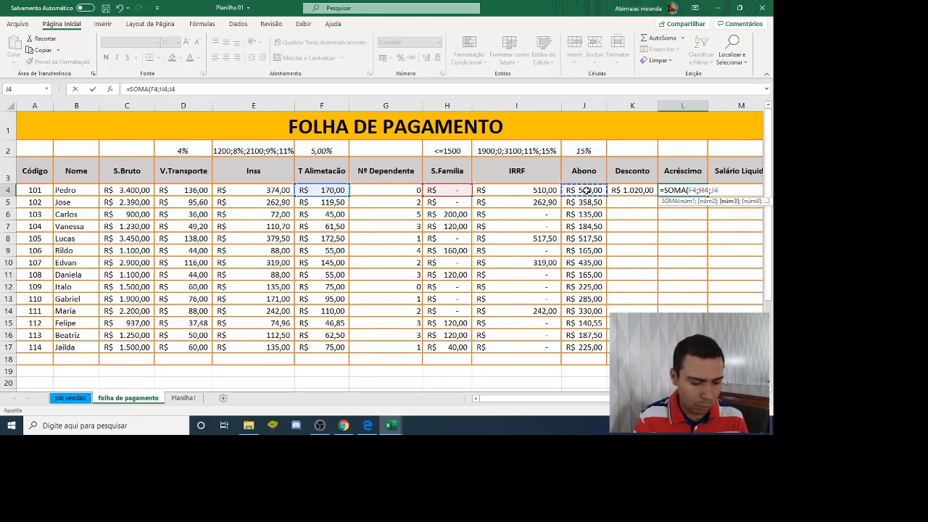
type(")")
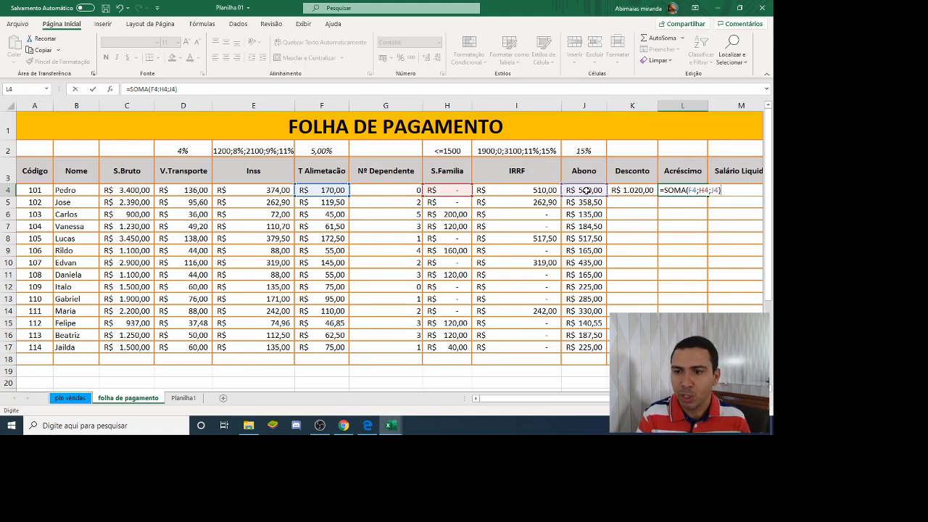
key("Return")
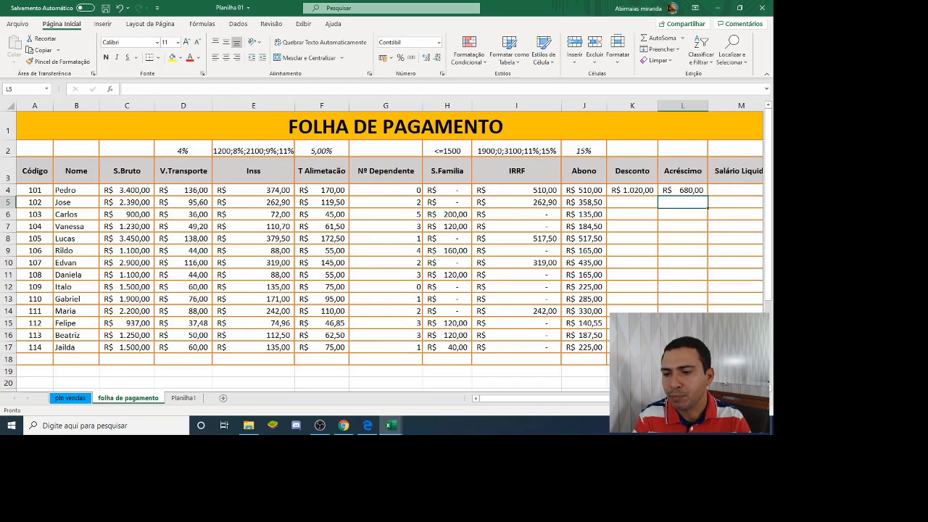
Step: Enter =C4-K4+L4 in M4 under Salário Liquido to subtract the deductions from gross salary and add the additions
scroll(718, 257, "right", 1)
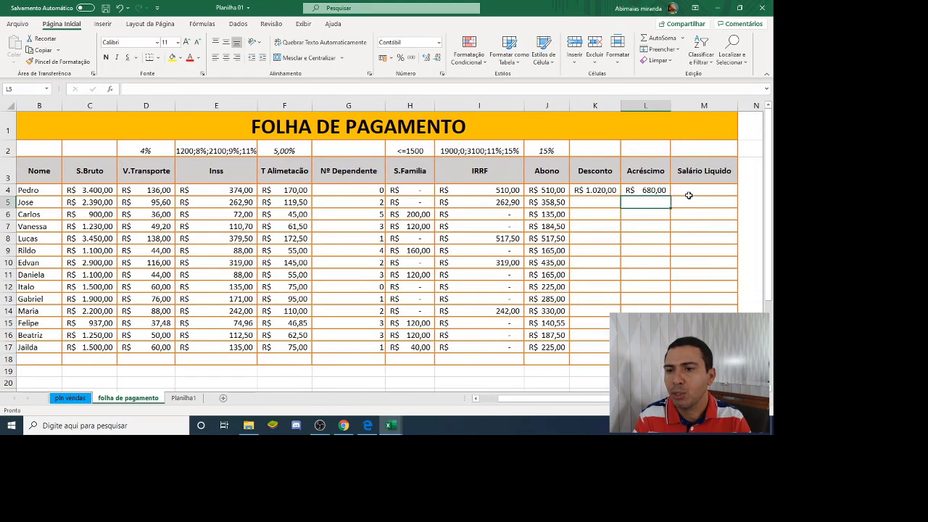
left_click(688, 193)
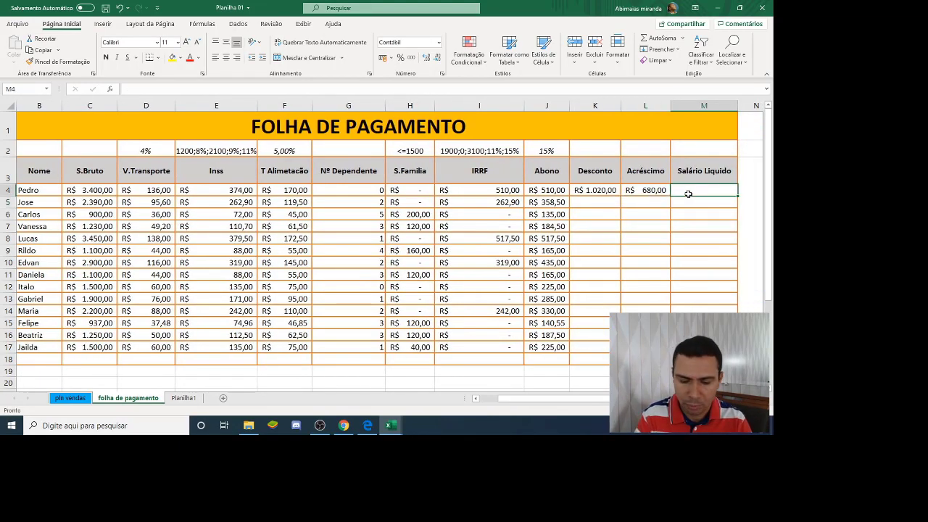
type("=")
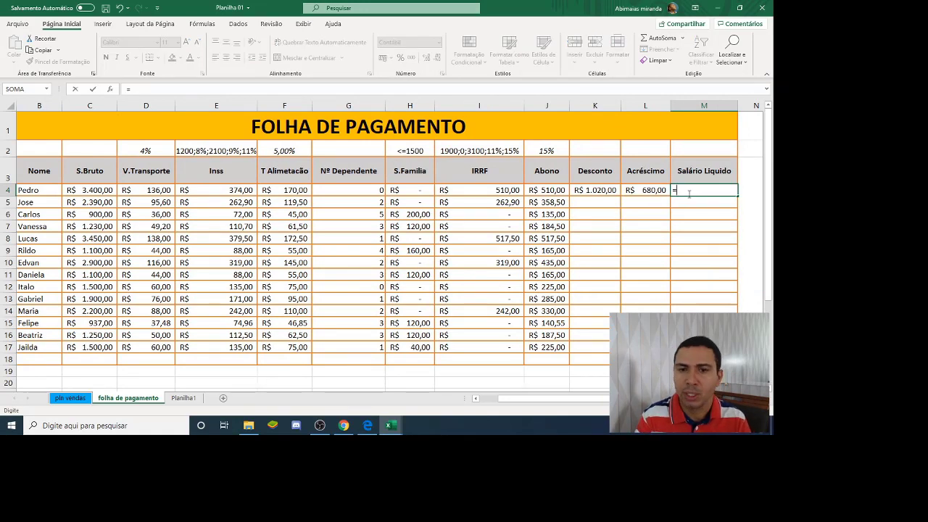
left_click(100, 191)
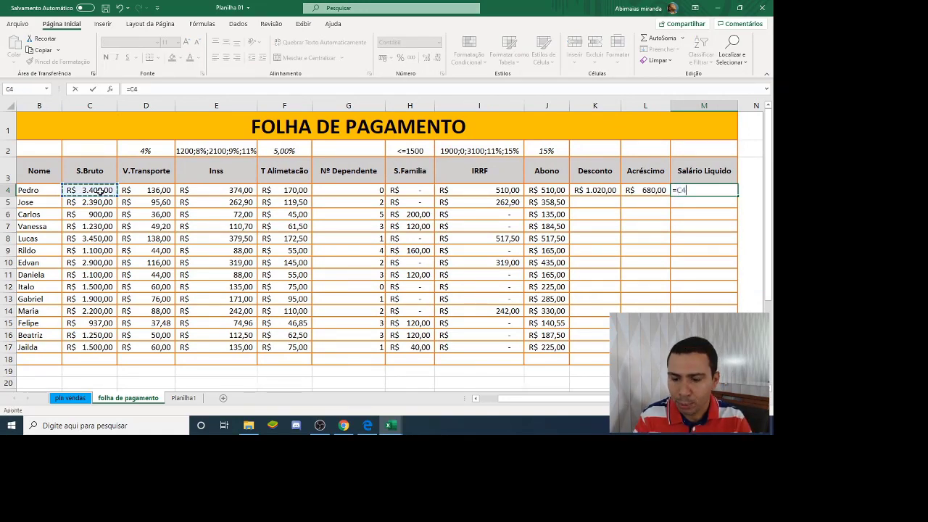
type("-")
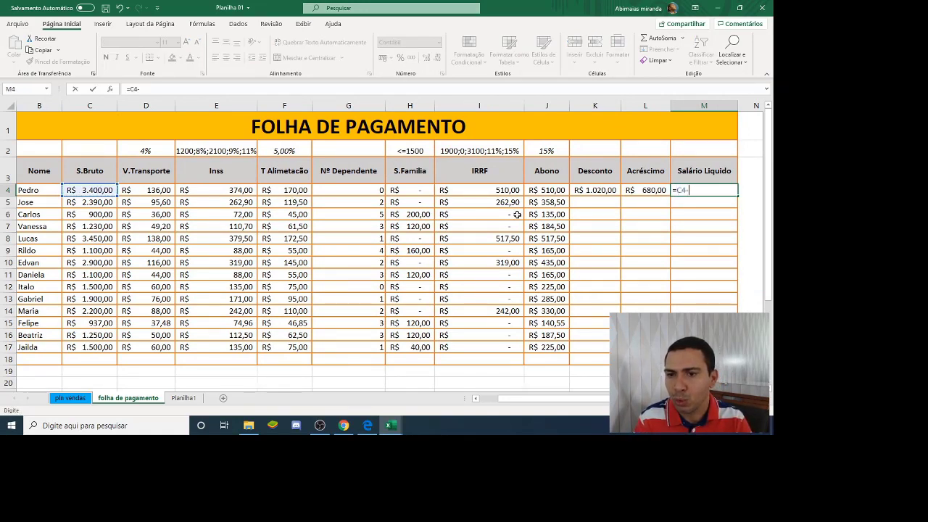
left_click(603, 191)
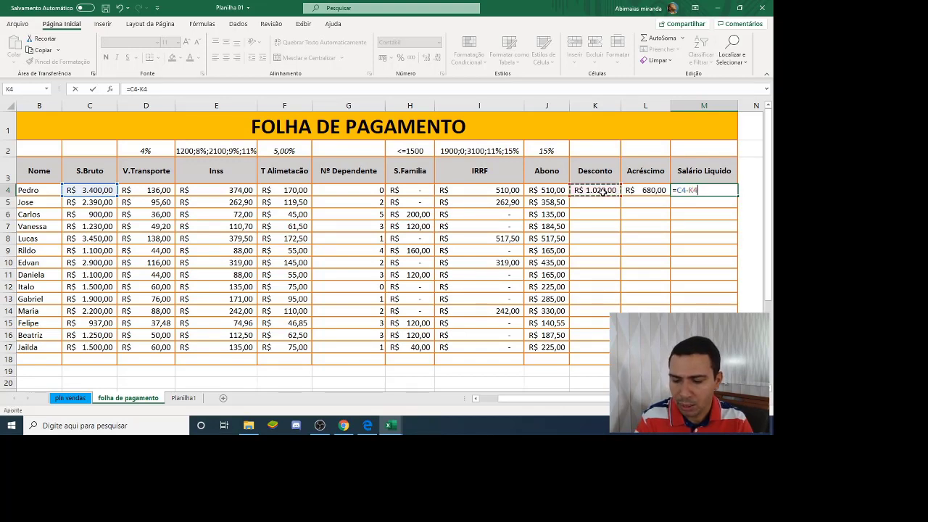
type("+")
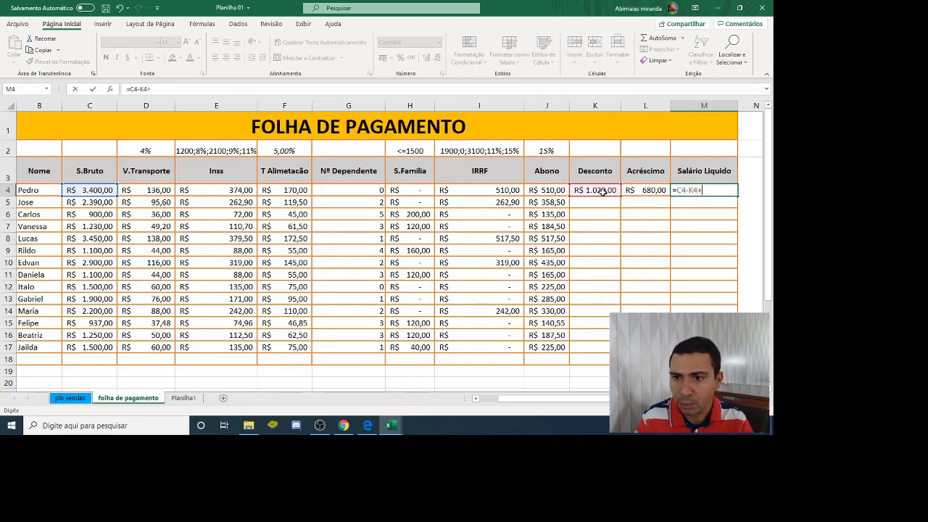
left_click(654, 192)
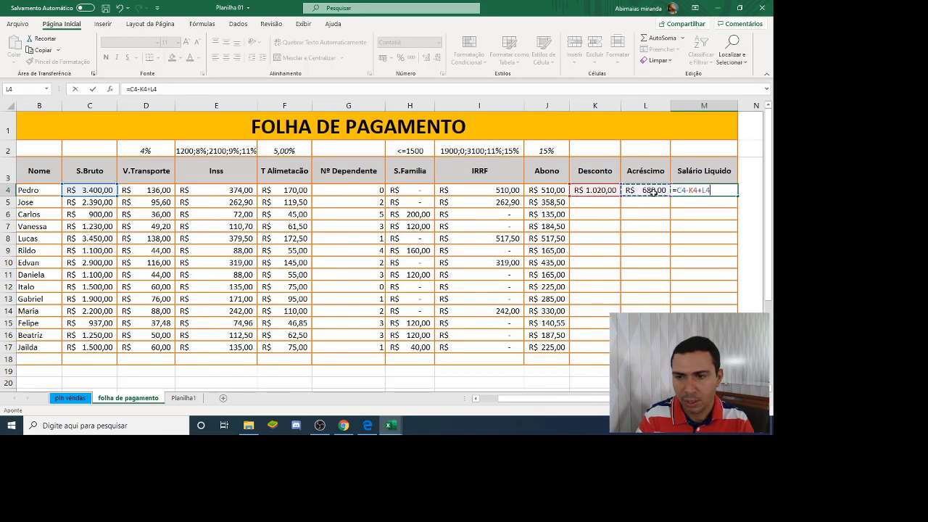
key("Return")
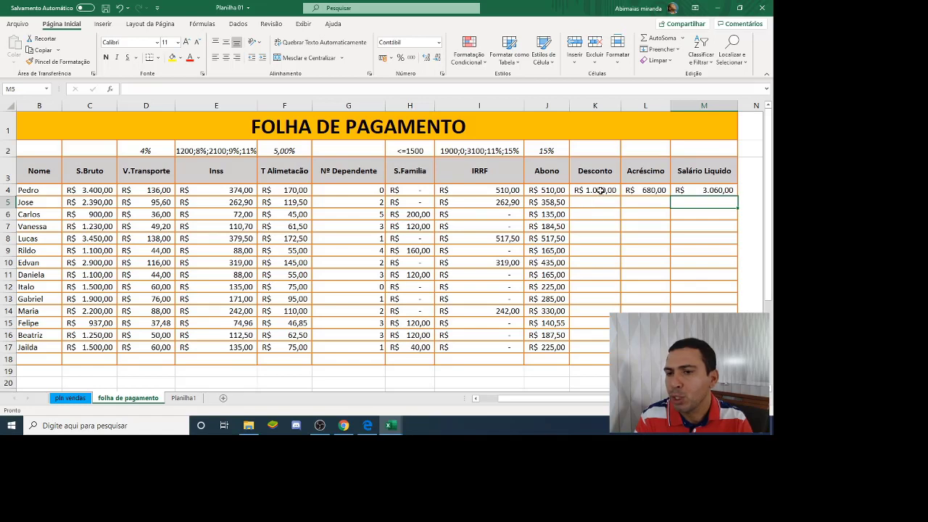
Step: Fill the Desconto, Acréscimo and Salário Liquido formulas from K4:M4 down to row 17
left_click_drag(601, 190, 729, 348)
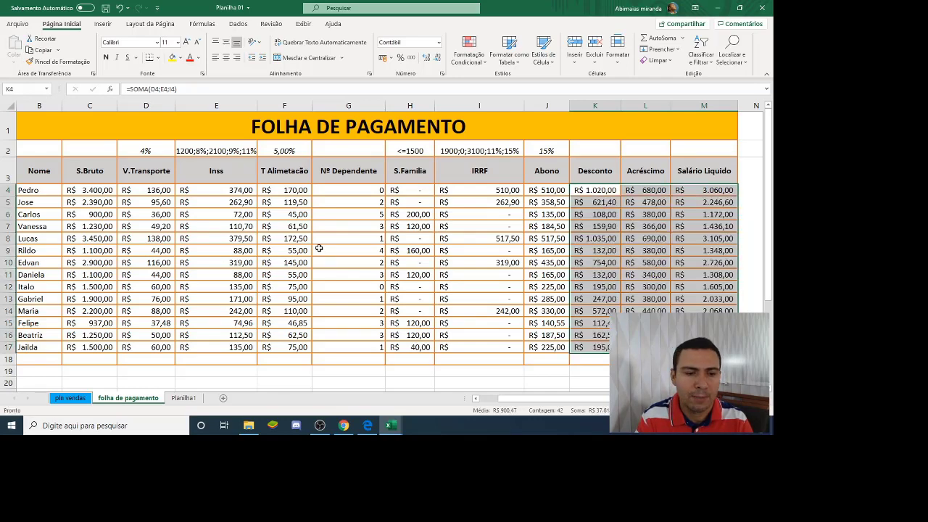
left_click(345, 238)
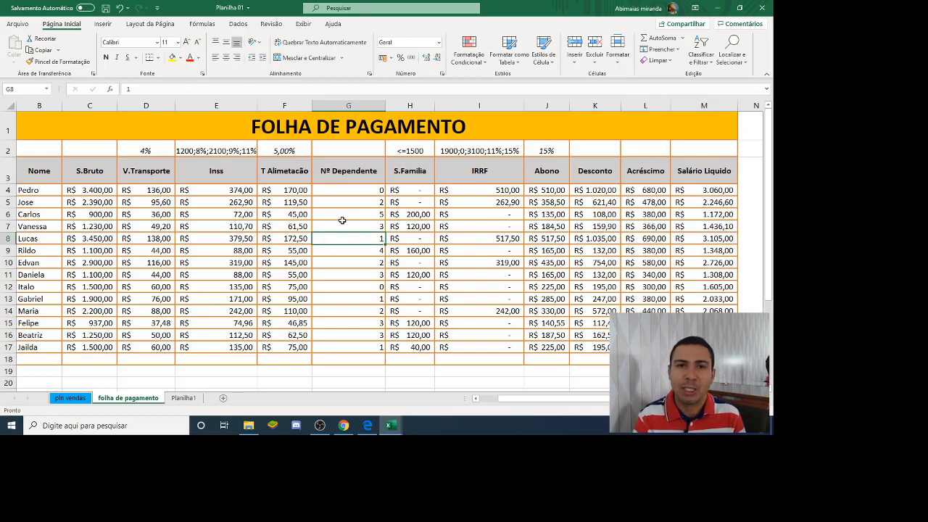
Step: Review the row 4 entries from V.Transporte through S.Familia and the S.Familia formula in H5
left_click(206, 217)
left_click(166, 192)
left_click(254, 192)
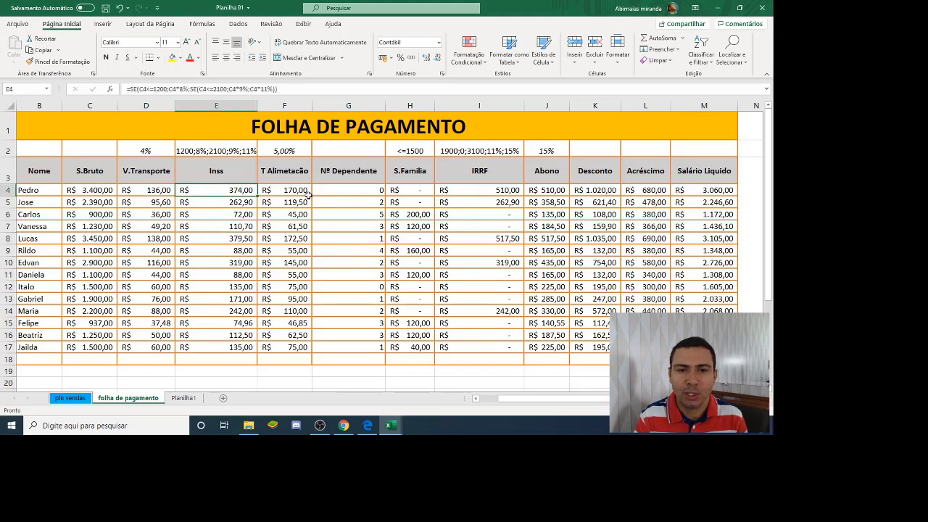
left_click(309, 194)
left_click(341, 192)
left_click(403, 190)
left_click(418, 205)
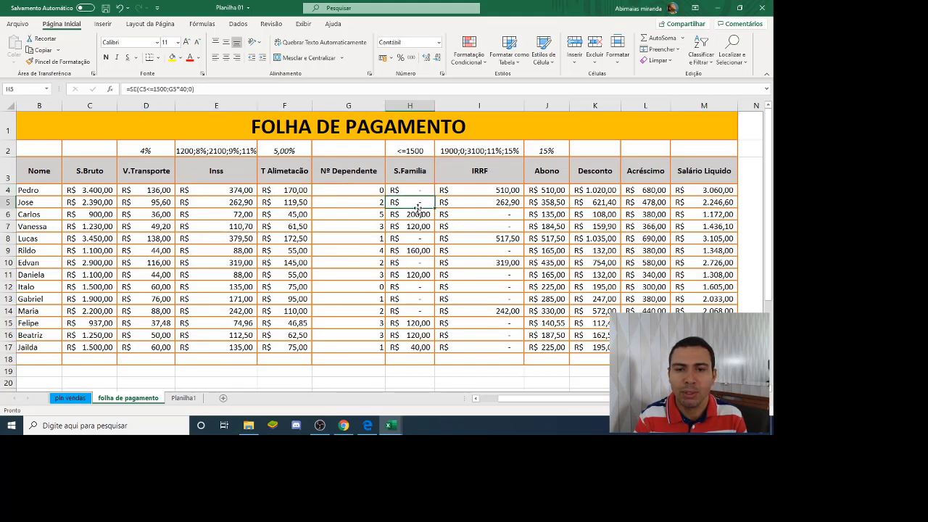